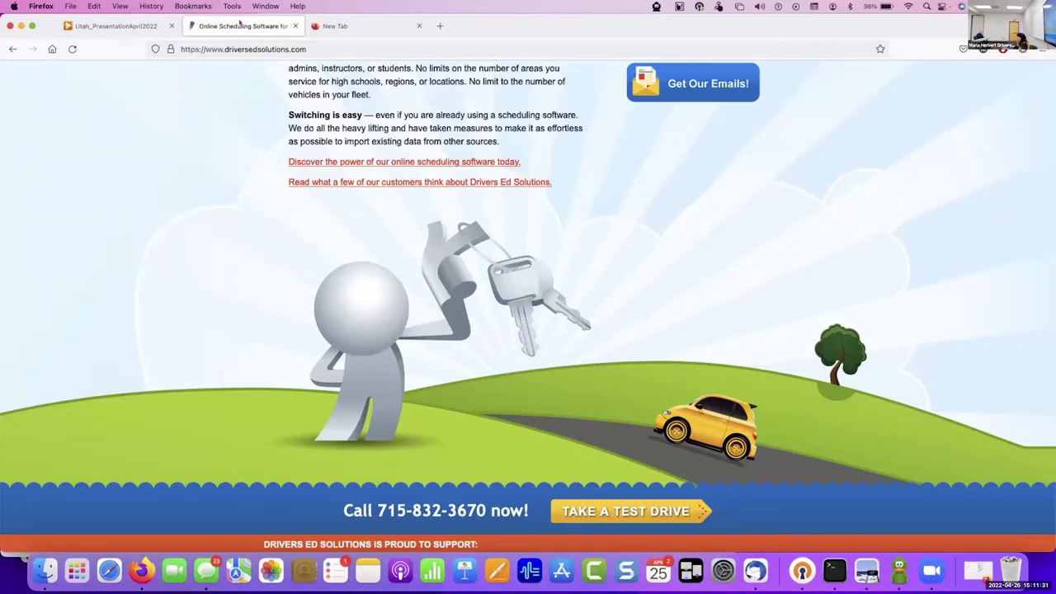
Bring the private-browsing Register Online window to the front and show the start of its new student registration form.
{"action": "key", "text": "ctrl+Tab"}
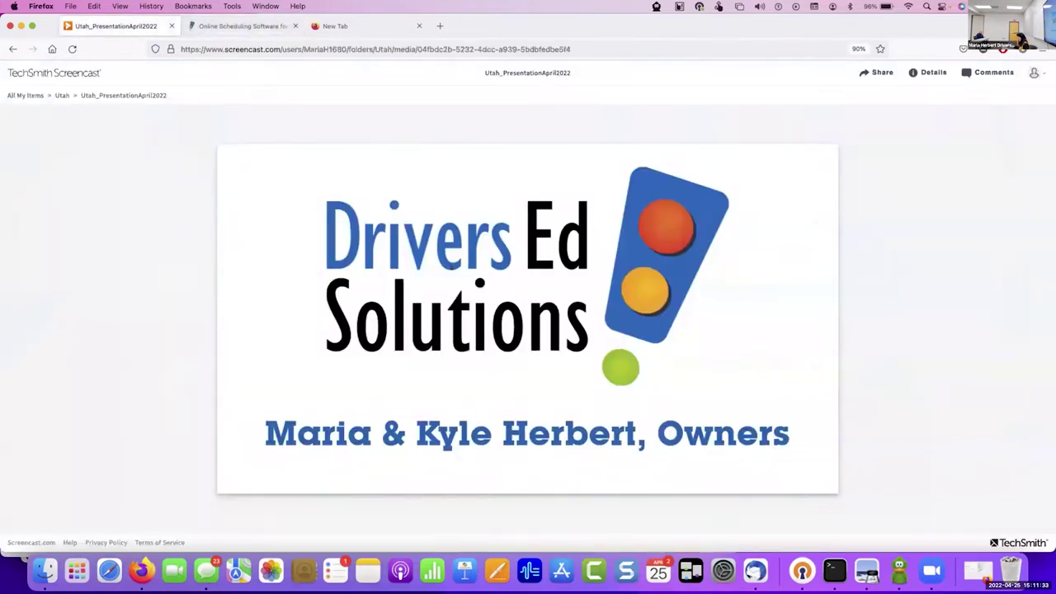
{"action": "left_click", "coordinate": [239, 26]}
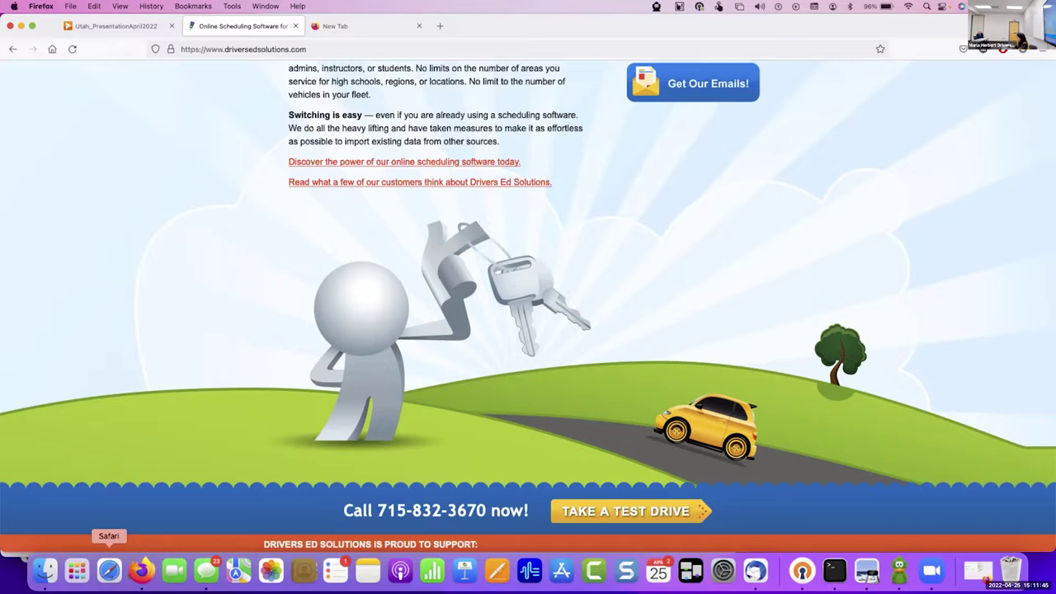
{"action": "right_click", "coordinate": [142, 570]}
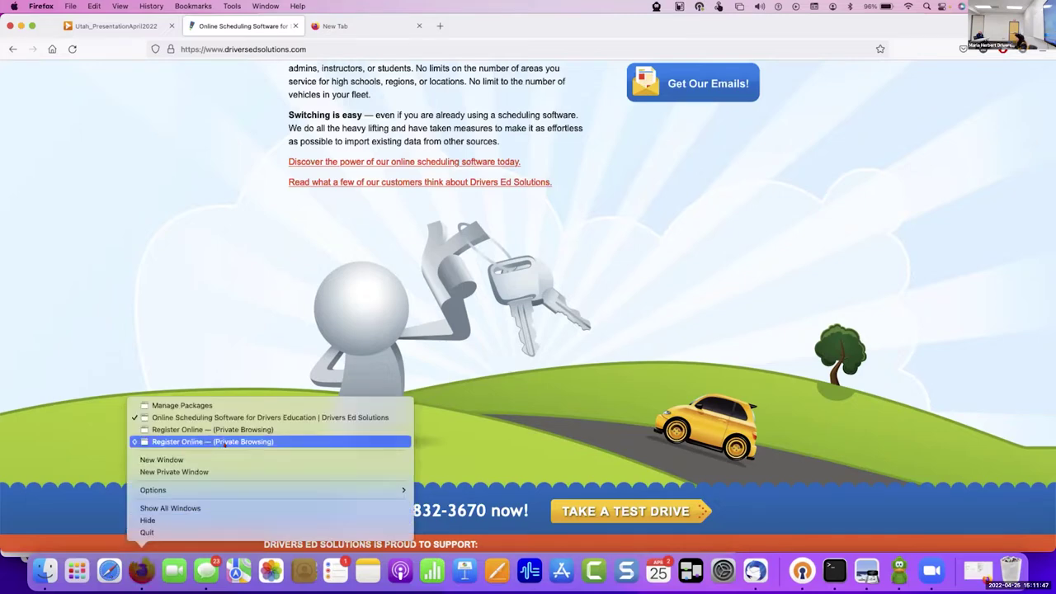
{"action": "left_click", "coordinate": [225, 442]}
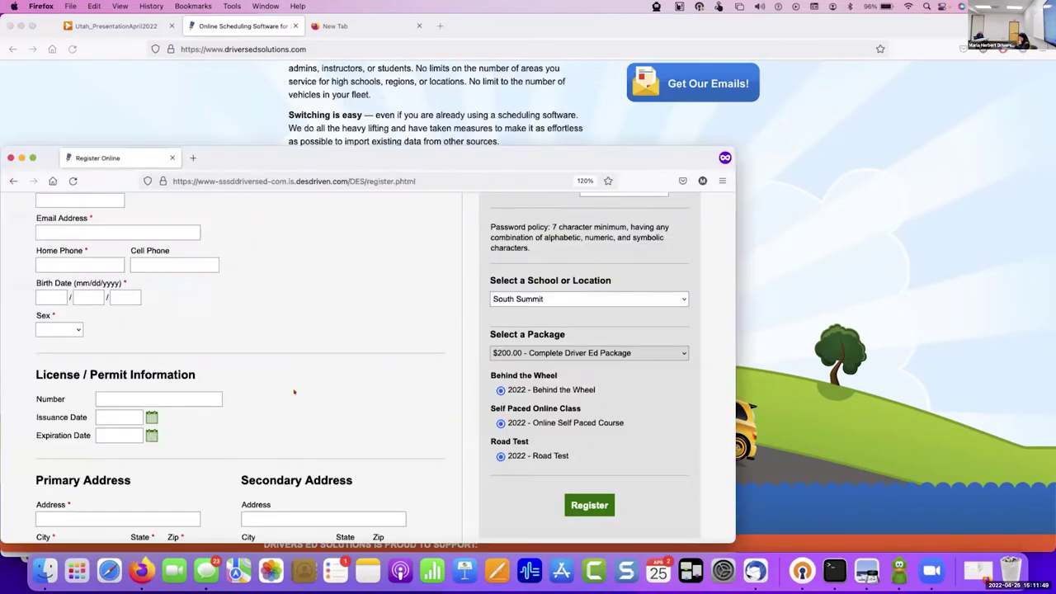
{"action": "scroll", "coordinate": [310, 270], "scroll_direction": "down", "scroll_amount": 2}
{"action": "scroll", "coordinate": [272, 372], "scroll_direction": "up", "scroll_amount": 10}
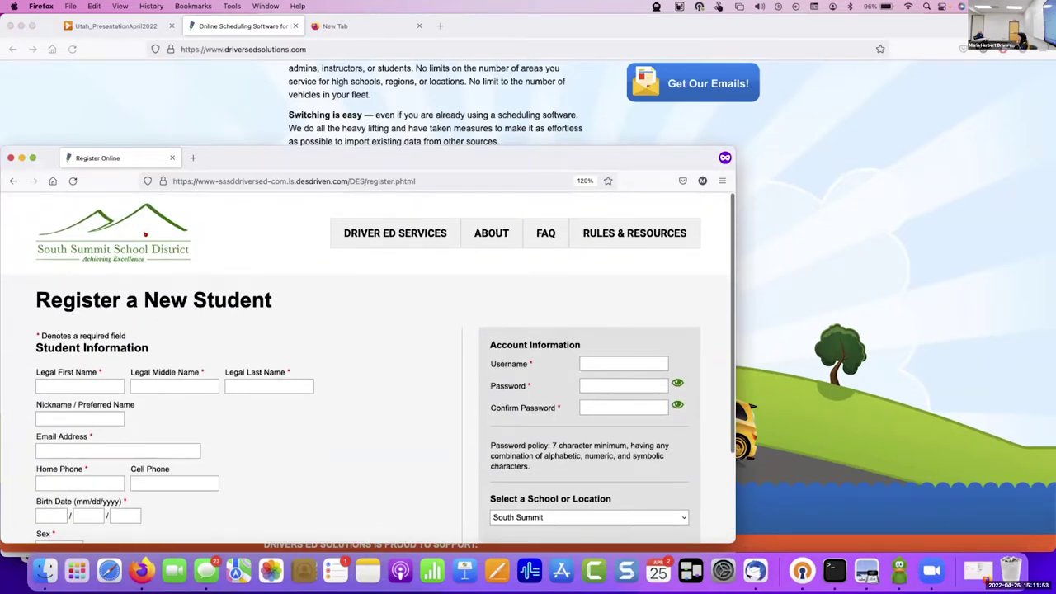
Open the South Summit School District home page in a new tab and review its driver education overview.
{"action": "left_click_drag", "start_coordinate": [277, 165], "coordinate": [467, 118]}
{"action": "right_click", "coordinate": [318, 180]}
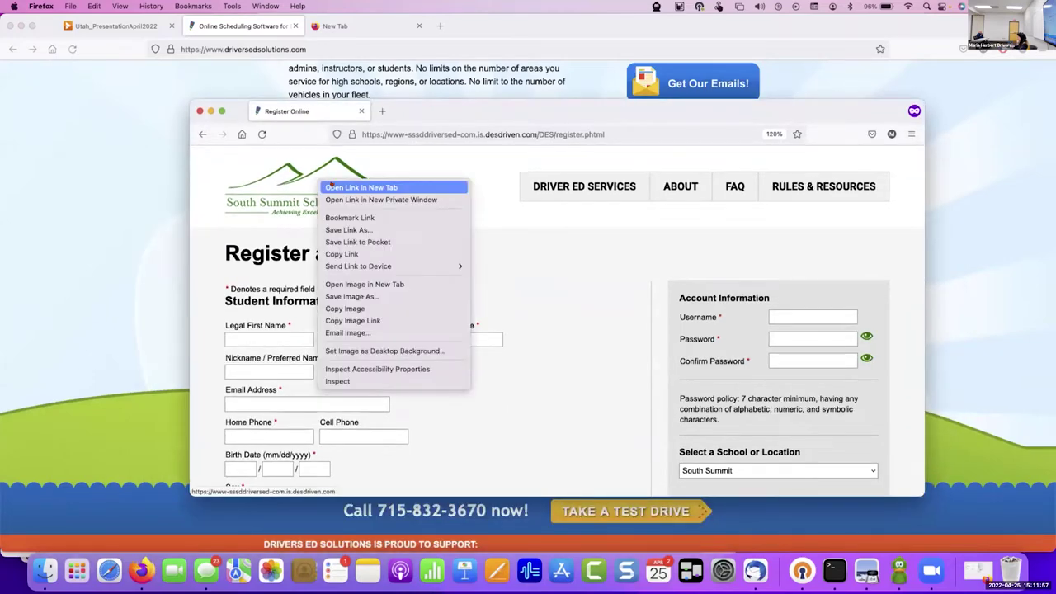
{"action": "left_click", "coordinate": [360, 187]}
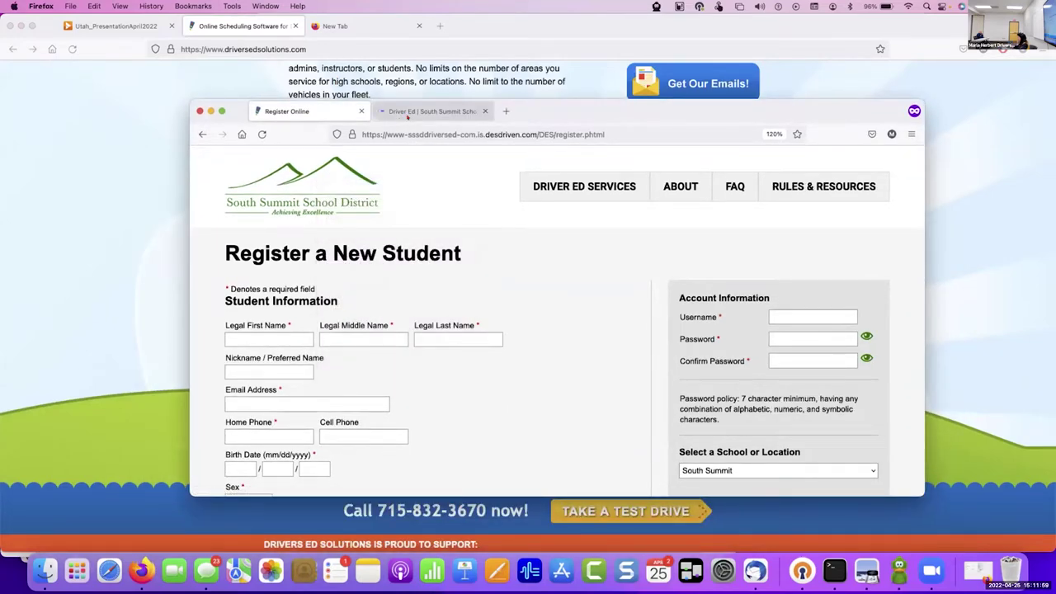
{"action": "left_click", "coordinate": [406, 116]}
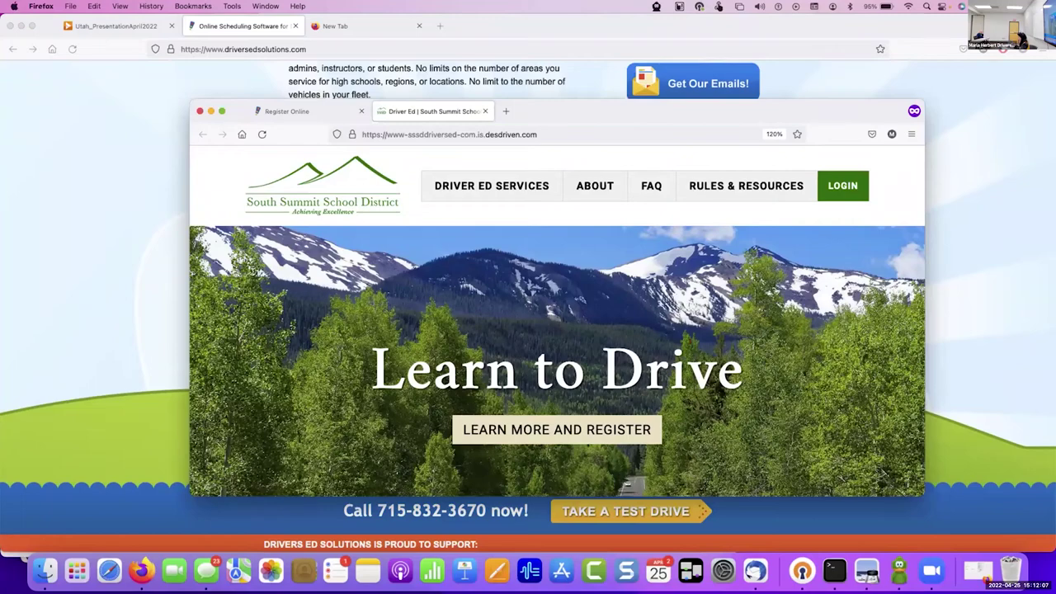
{"action": "scroll", "coordinate": [557, 321], "scroll_direction": "down", "scroll_amount": 3}
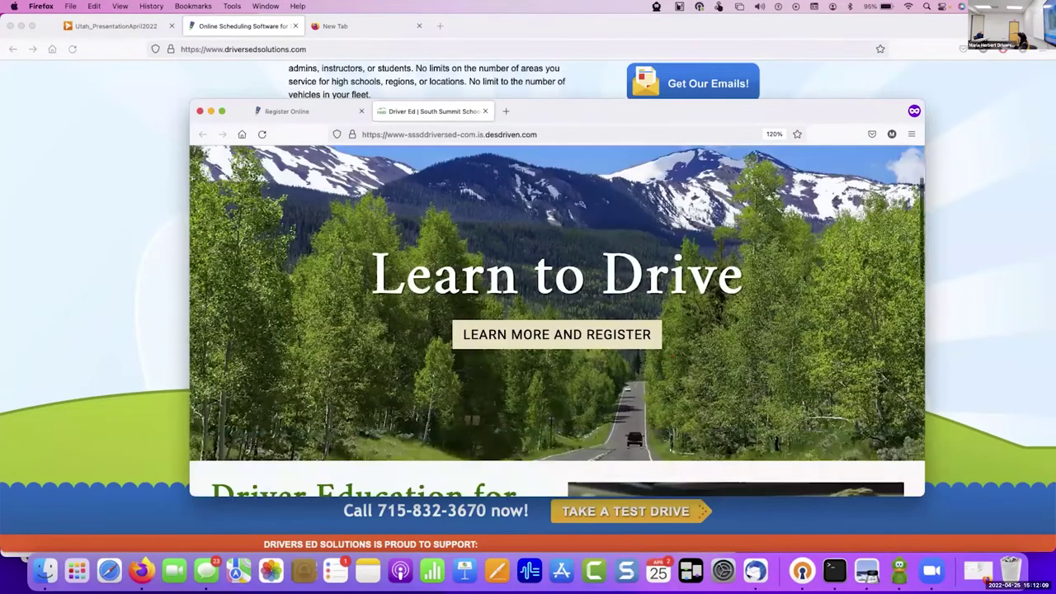
{"action": "scroll", "coordinate": [557, 322], "scroll_direction": "down", "scroll_amount": 6}
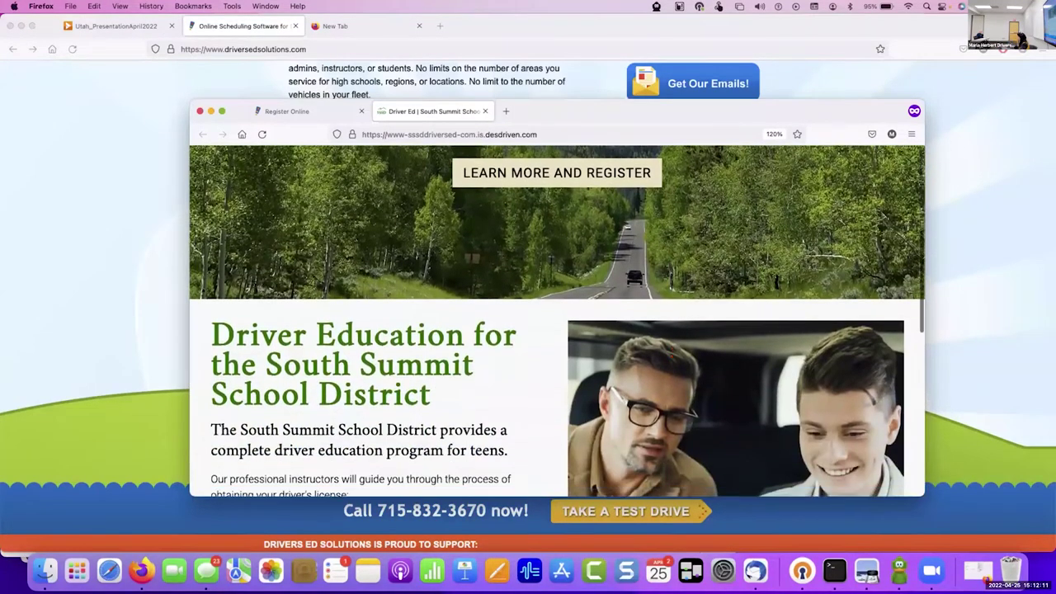
{"action": "scroll", "coordinate": [557, 321], "scroll_direction": "down", "scroll_amount": 3}
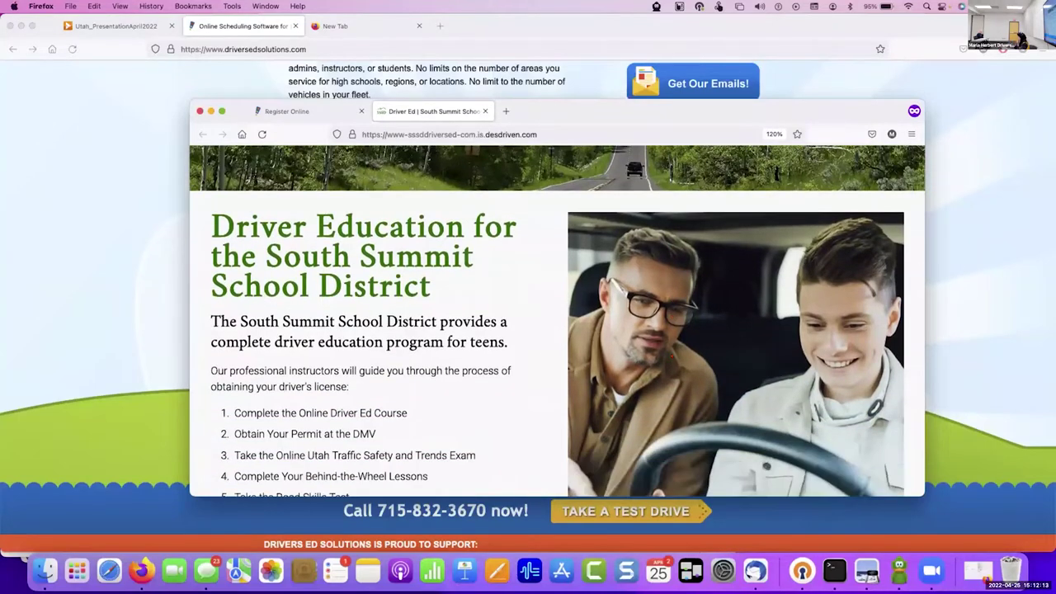
{"action": "scroll", "coordinate": [671, 356], "scroll_direction": "down", "scroll_amount": 6}
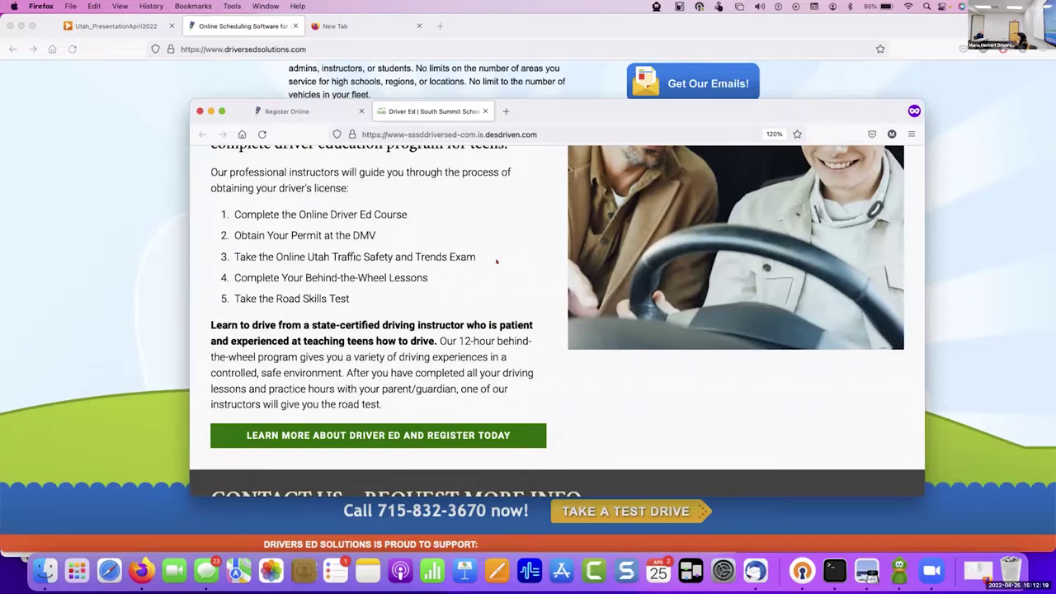
Return to the Register Online page and review the registration form from student information through the parent section.
{"action": "left_click", "coordinate": [287, 110]}
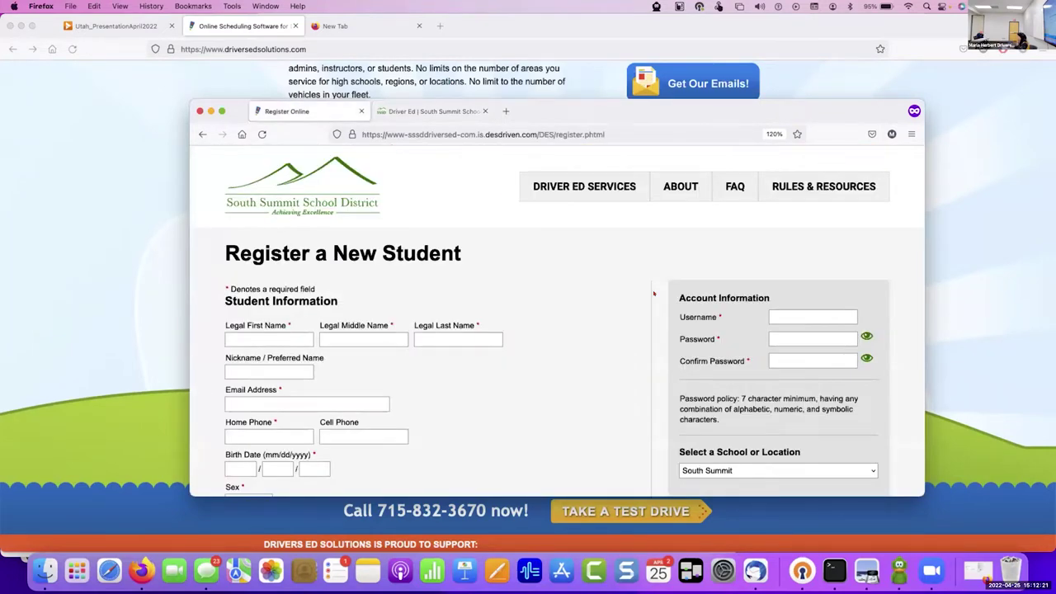
{"action": "scroll", "coordinate": [653, 293], "scroll_direction": "down", "scroll_amount": 1}
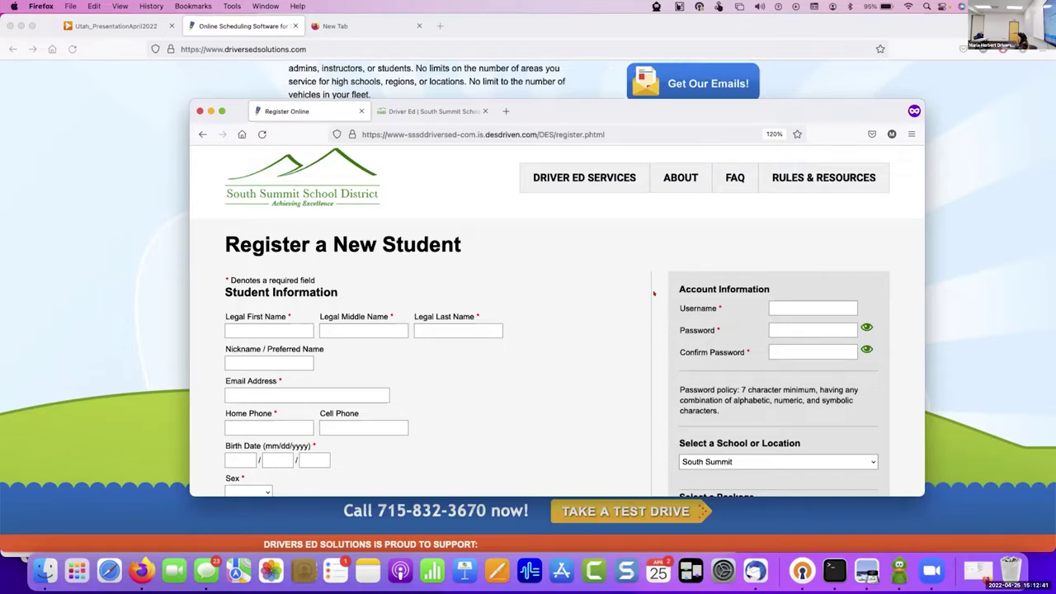
{"action": "scroll", "coordinate": [560, 271], "scroll_direction": "down", "scroll_amount": 5}
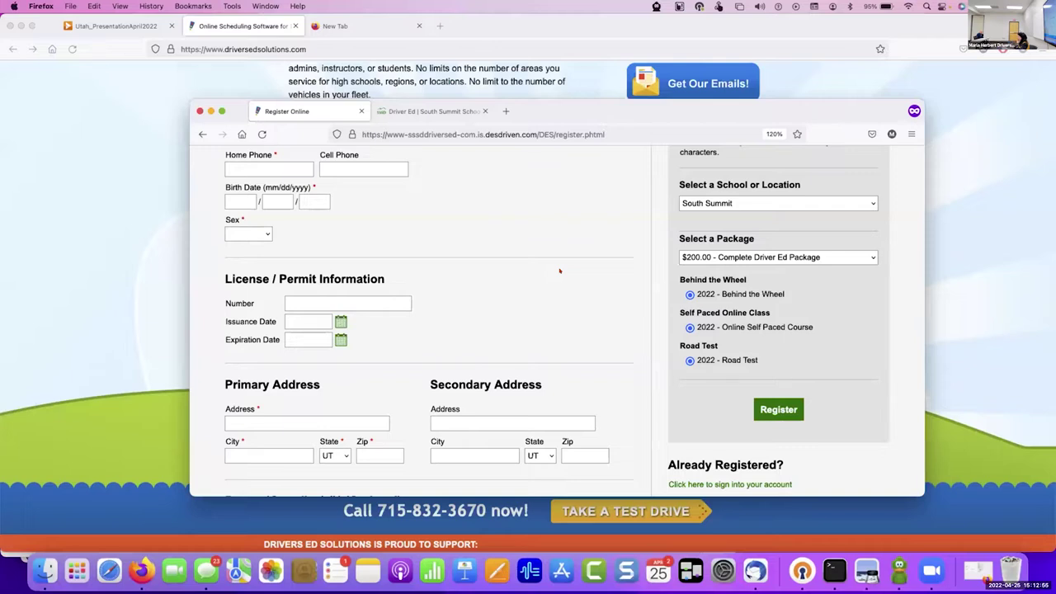
{"action": "scroll", "coordinate": [560, 271], "scroll_direction": "down", "scroll_amount": 2}
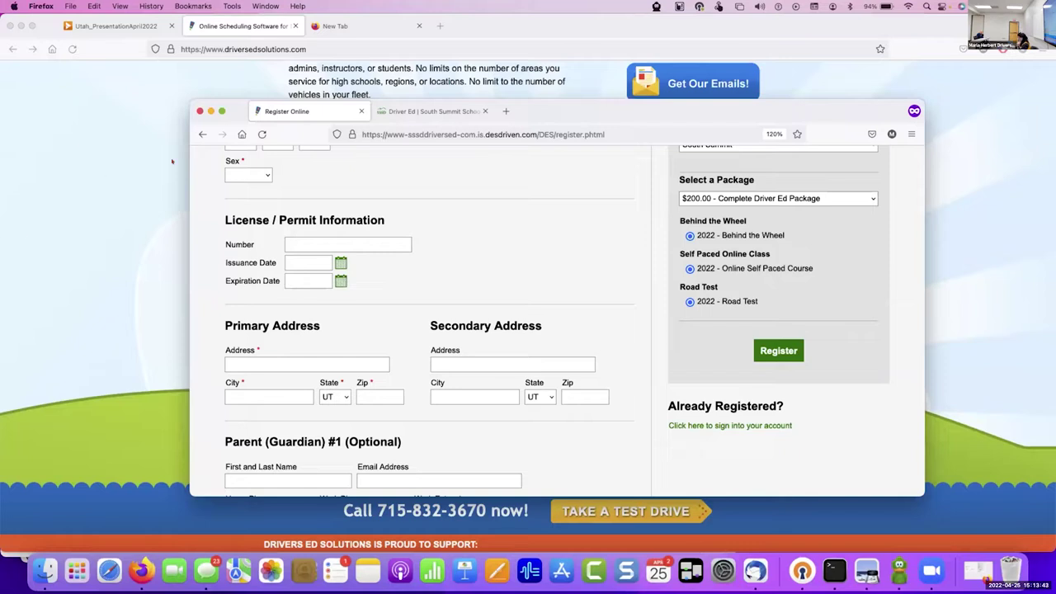
Enlarge the registration window and switch back to the Drivers Ed Solutions website window.
{"action": "left_click_drag", "start_coordinate": [67, 77], "coordinate": [39, 66]}
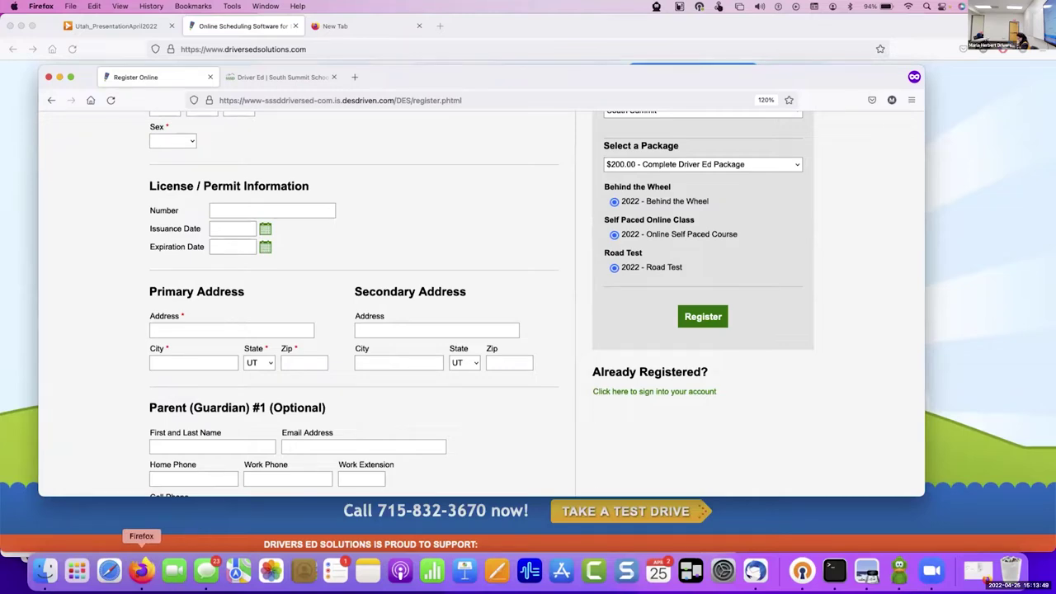
{"action": "right_click", "coordinate": [141, 569]}
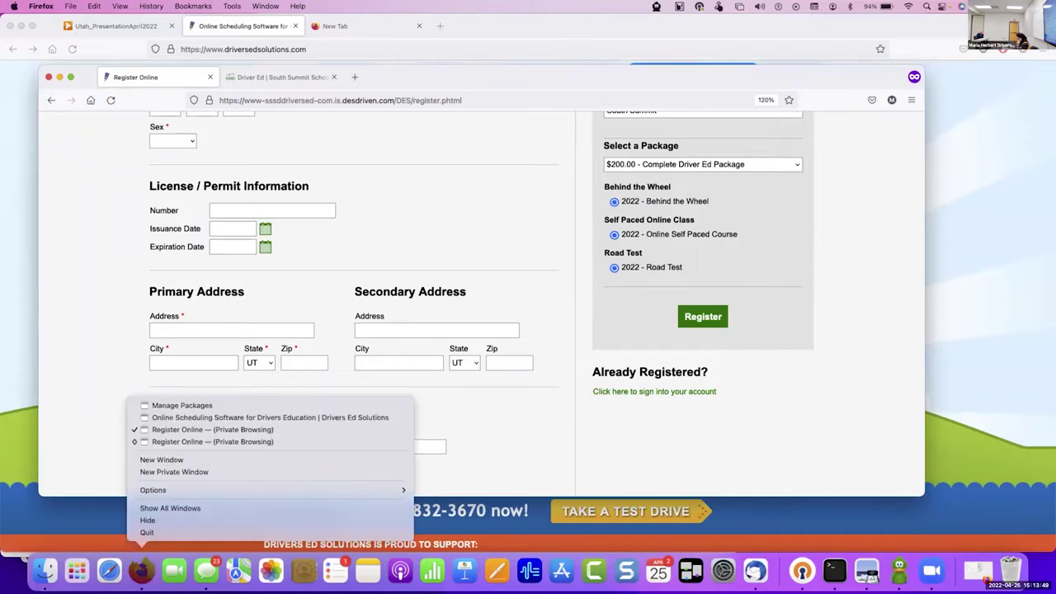
{"action": "left_click", "coordinate": [207, 417]}
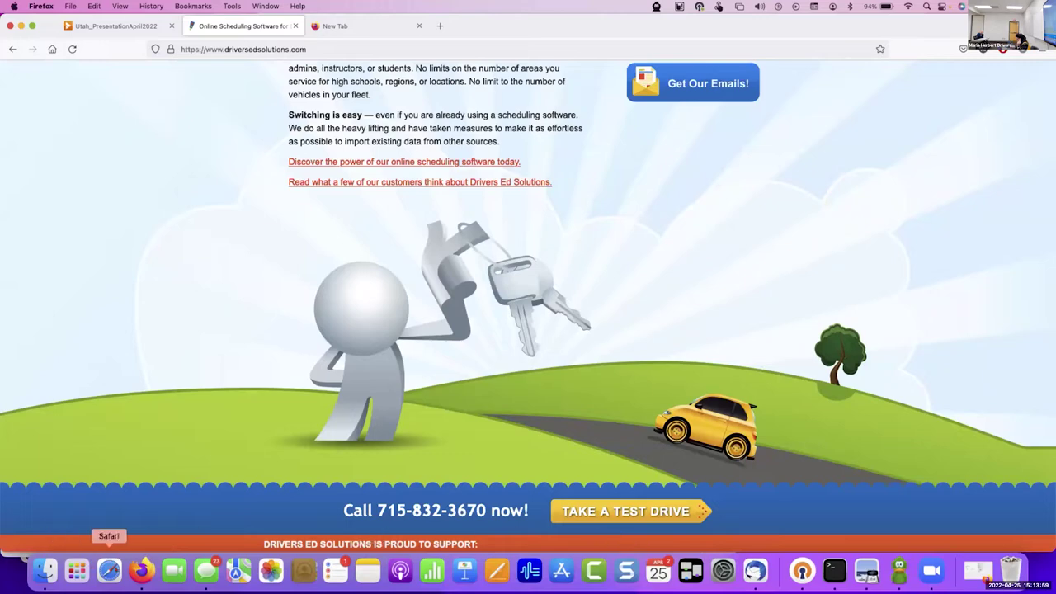
{"action": "left_click", "coordinate": [109, 569]}
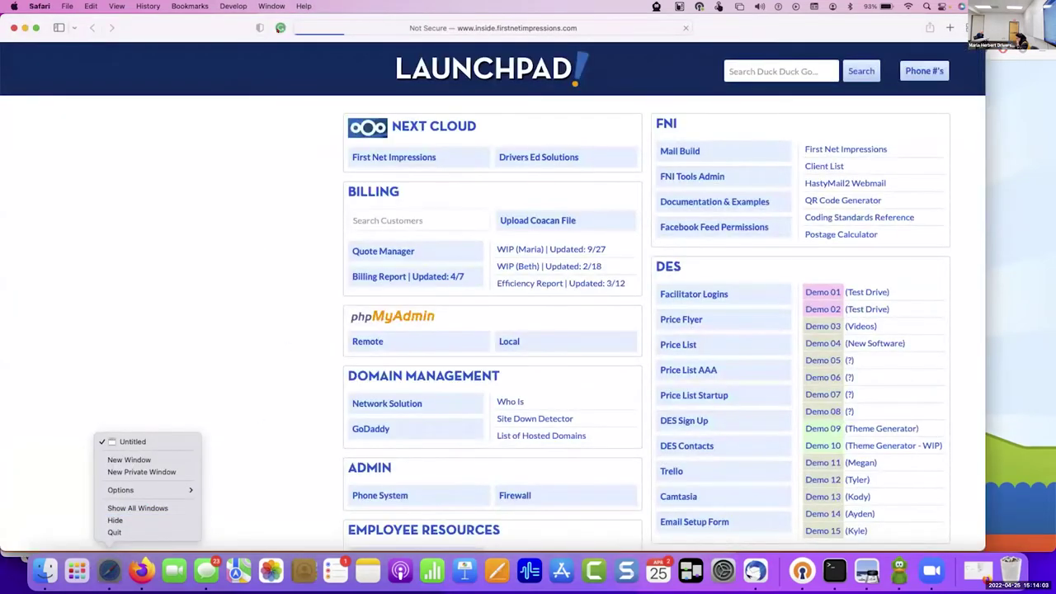
{"action": "left_click", "coordinate": [257, 25]}
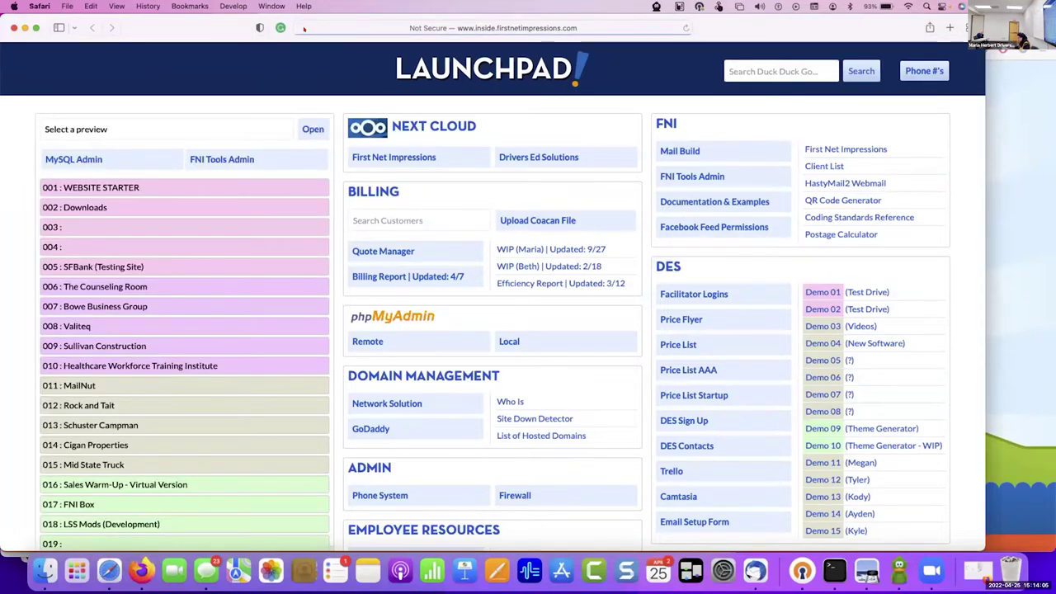
{"action": "left_click", "coordinate": [304, 28]}
{"action": "type", "text": "s"}
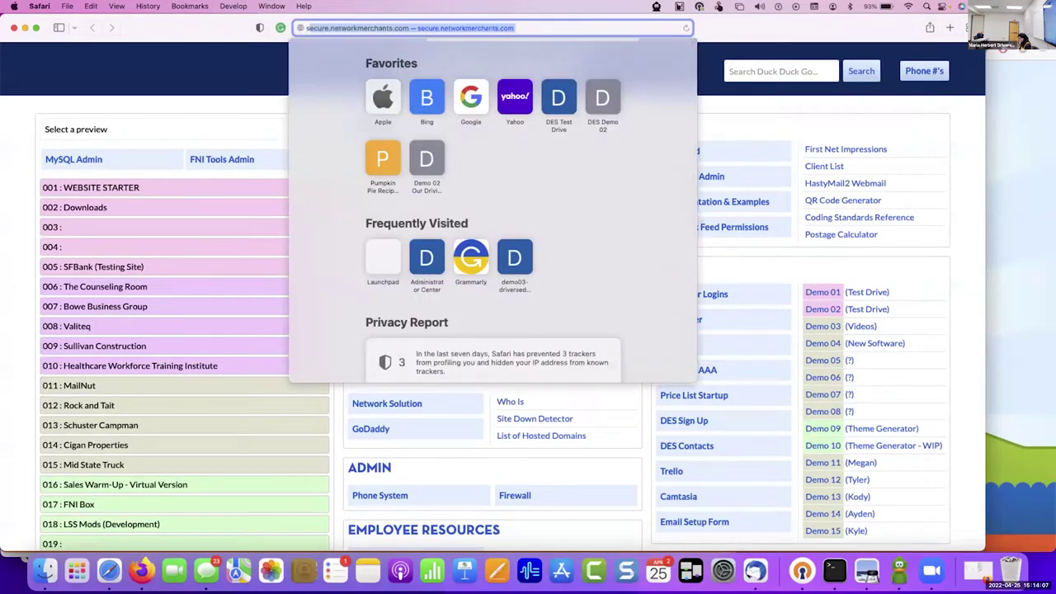
{"action": "type", "text": "s"}
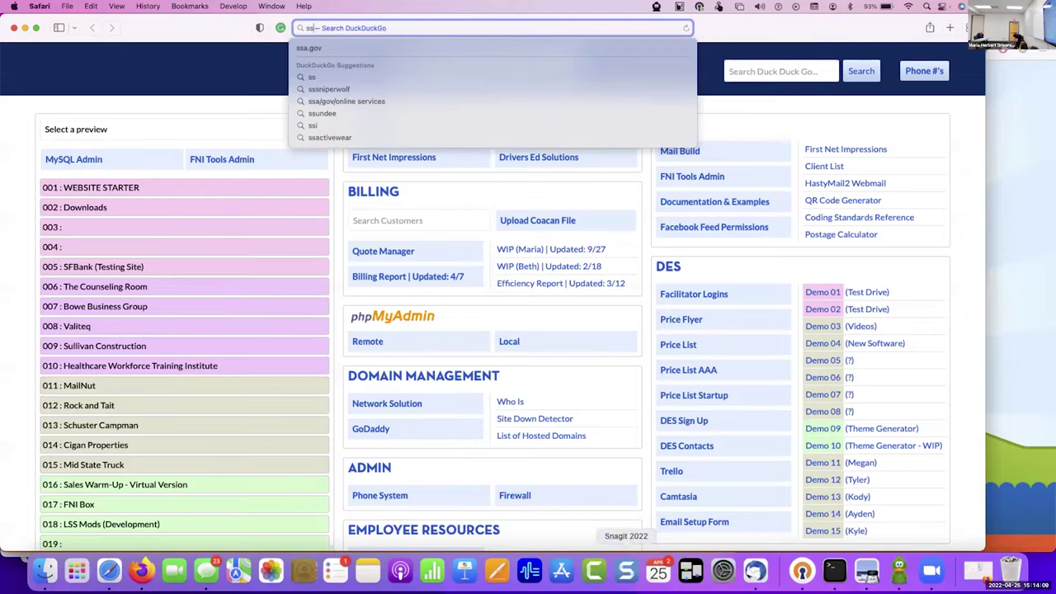
{"action": "left_click", "coordinate": [141, 571]}
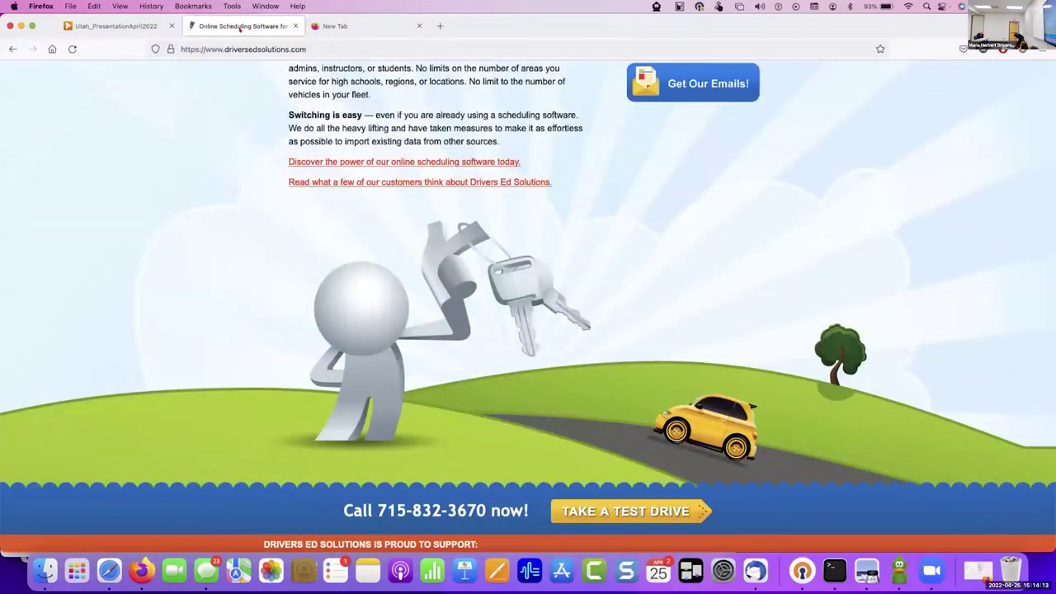
Open the Utah schools sign-up page from the Drivers Ed Solutions home page and view its quote request form.
{"action": "scroll", "coordinate": [424, 200], "scroll_direction": "up", "scroll_amount": 5}
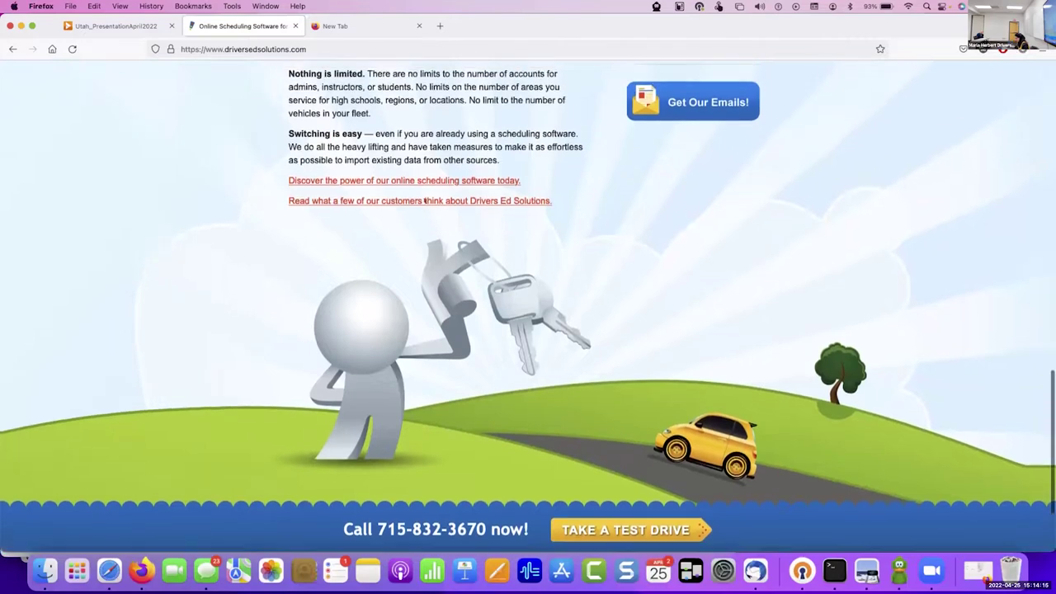
{"action": "scroll", "coordinate": [424, 200], "scroll_direction": "up", "scroll_amount": 8}
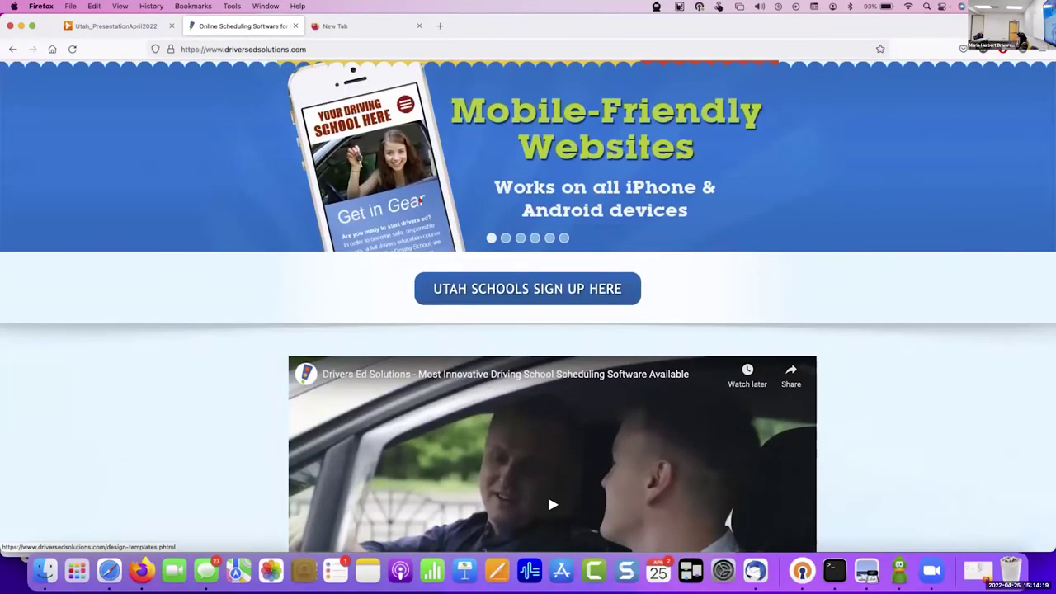
{"action": "scroll", "coordinate": [419, 201], "scroll_direction": "up", "scroll_amount": 2}
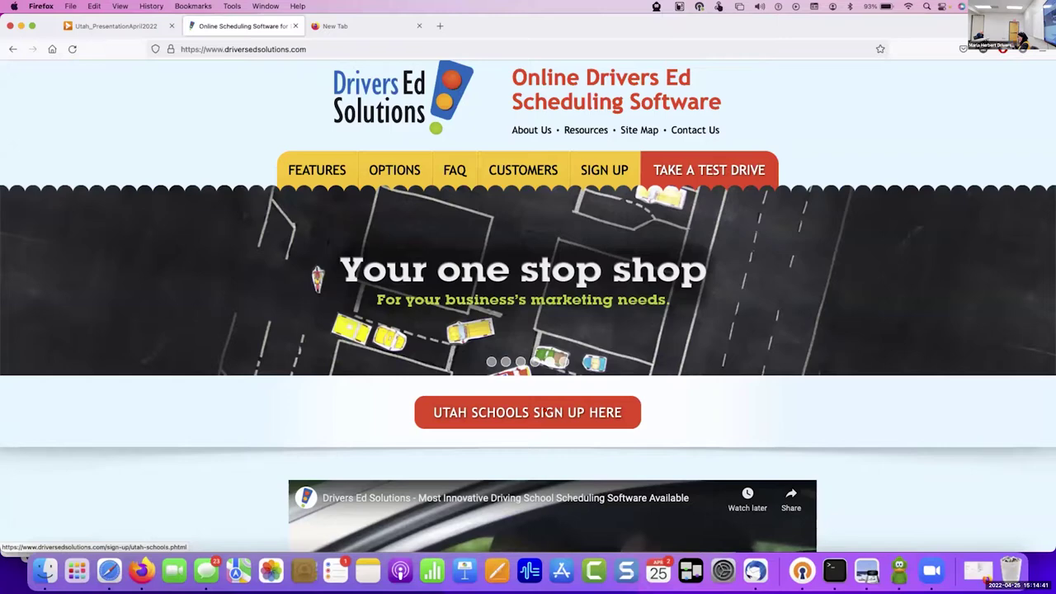
{"action": "left_click", "coordinate": [547, 413]}
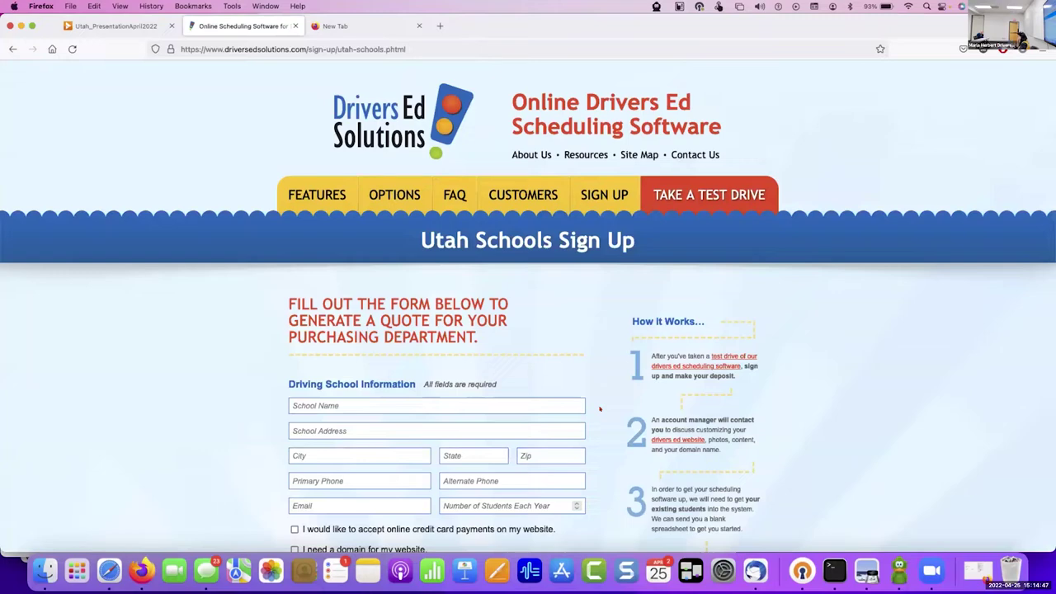
{"action": "scroll", "coordinate": [599, 408], "scroll_direction": "down", "scroll_amount": 2}
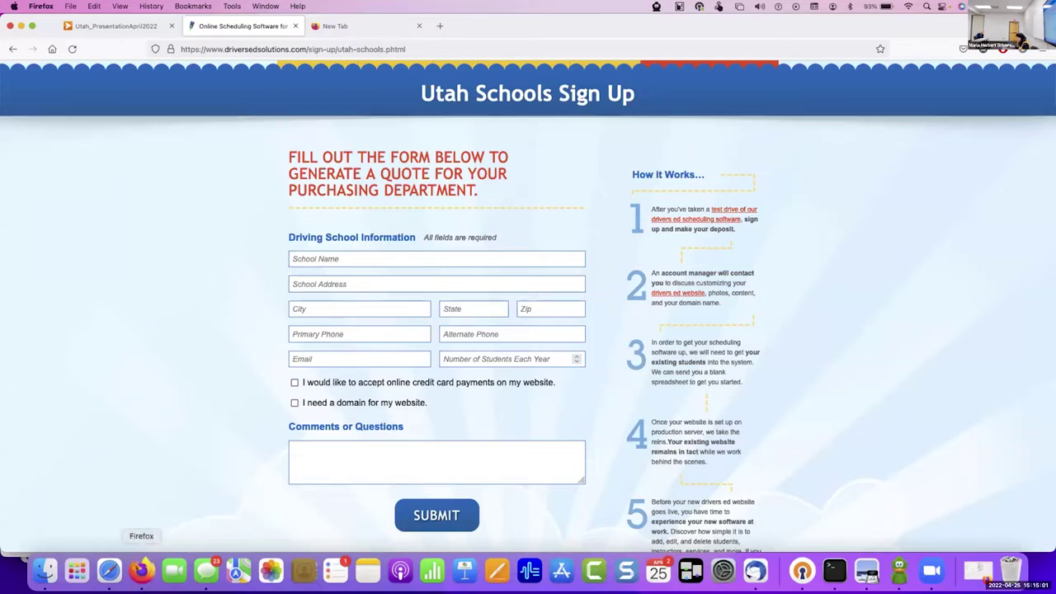
Bring the Firefox window showing Manage Packages for South Summit School District to the front.
{"action": "right_click", "coordinate": [141, 569]}
{"action": "left_click", "coordinate": [205, 443]}
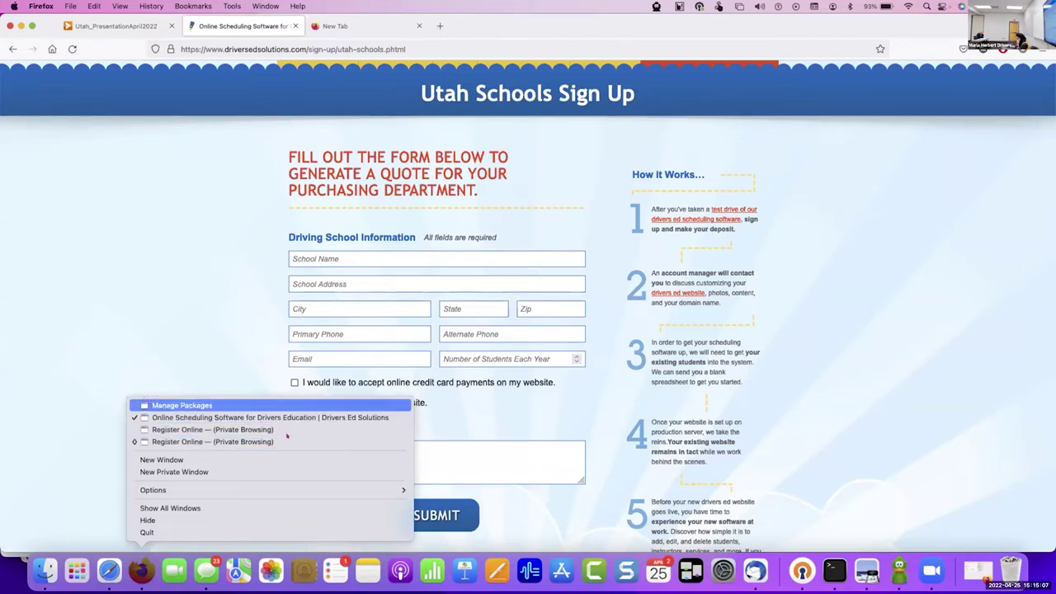
{"action": "left_click", "coordinate": [206, 405]}
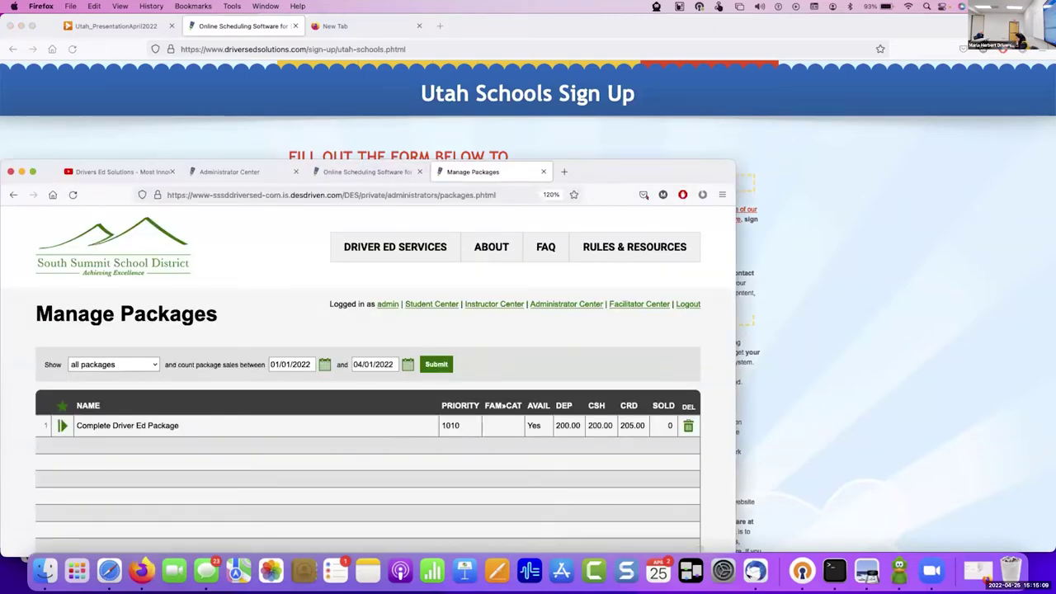
Show the Administrator Center page and enlarge its window to span nearly the full screen width.
{"action": "key", "text": "ctrl+alt+c"}
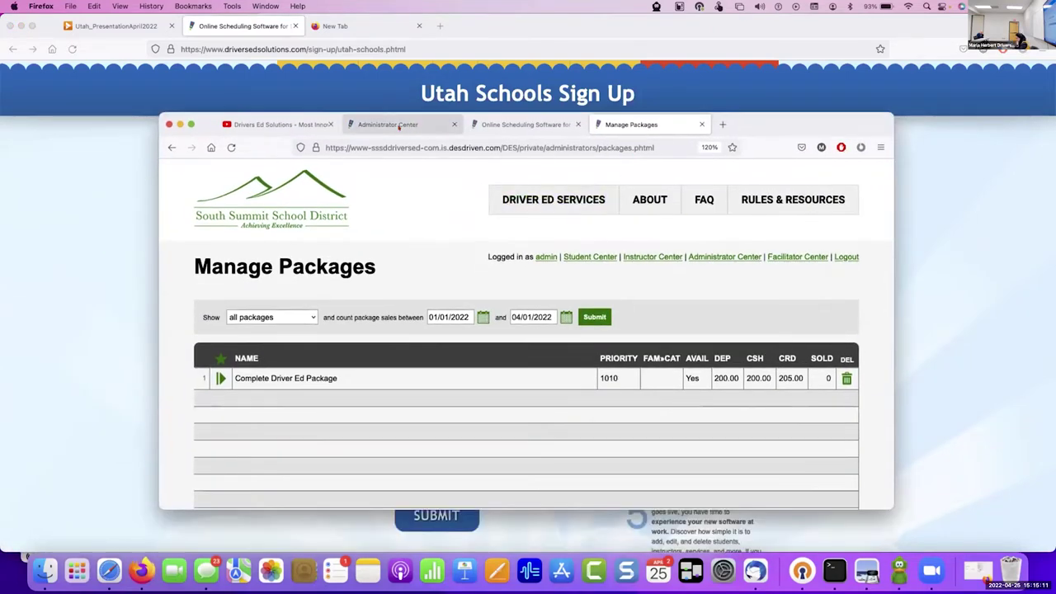
{"action": "left_click", "coordinate": [399, 125]}
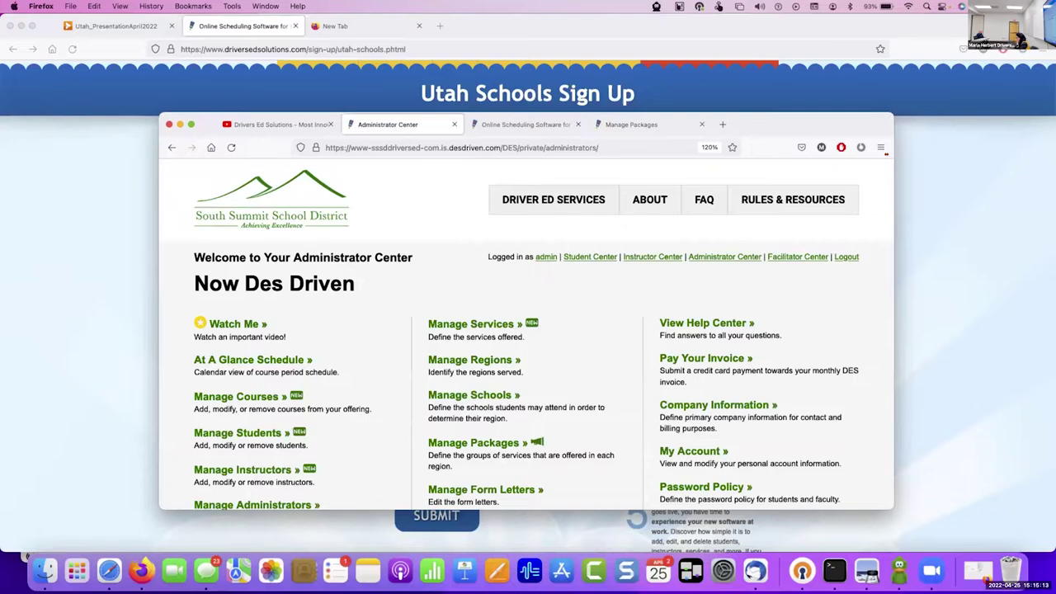
{"action": "left_click_drag", "start_coordinate": [893, 153], "coordinate": [1041, 153]}
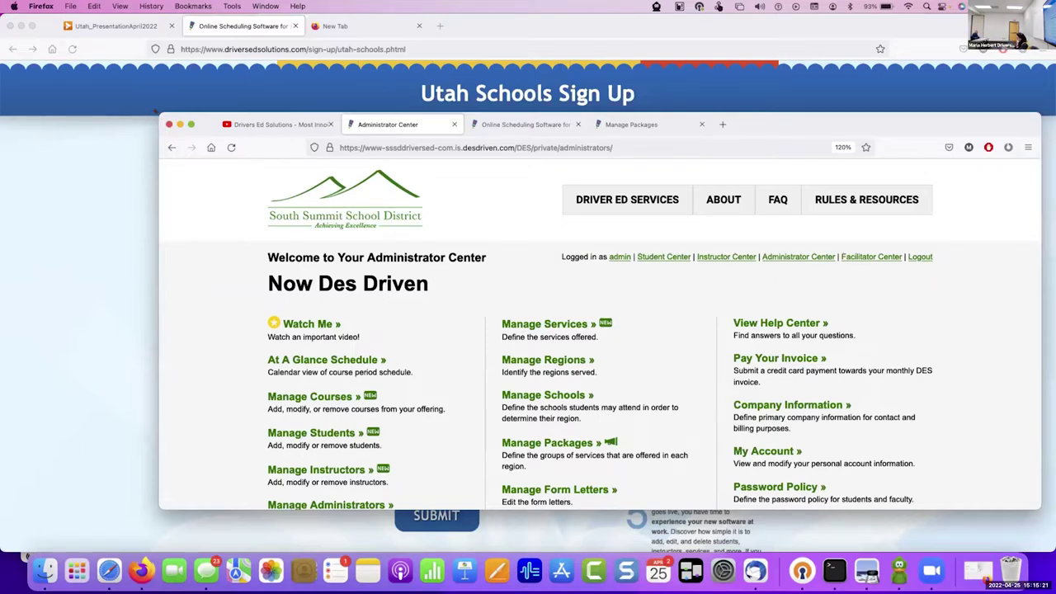
{"action": "left_click_drag", "start_coordinate": [155, 111], "coordinate": [6, 26]}
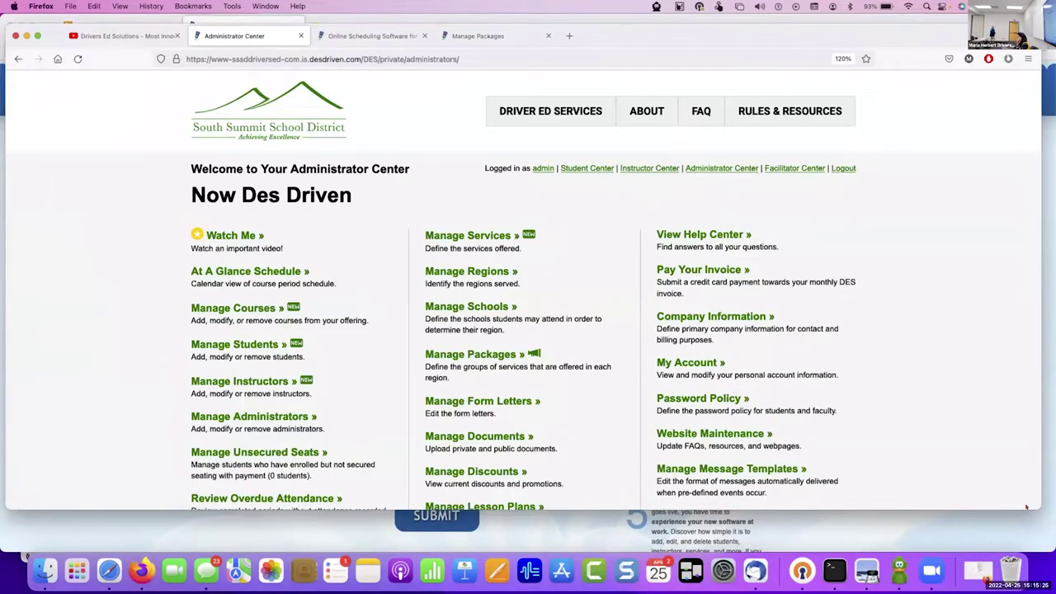
Magnify the Administrator Center page to 170% and extend its browser window downward.
{"action": "left_click_drag", "start_coordinate": [1033, 521], "coordinate": [1015, 507]}
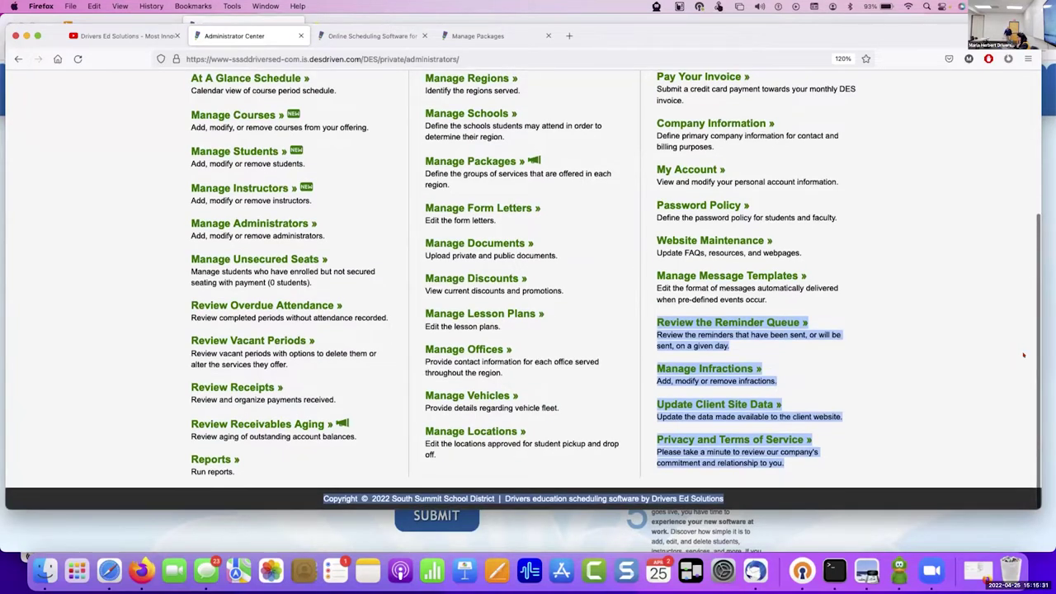
{"action": "left_click_drag", "start_coordinate": [1034, 344], "coordinate": [1042, 179]}
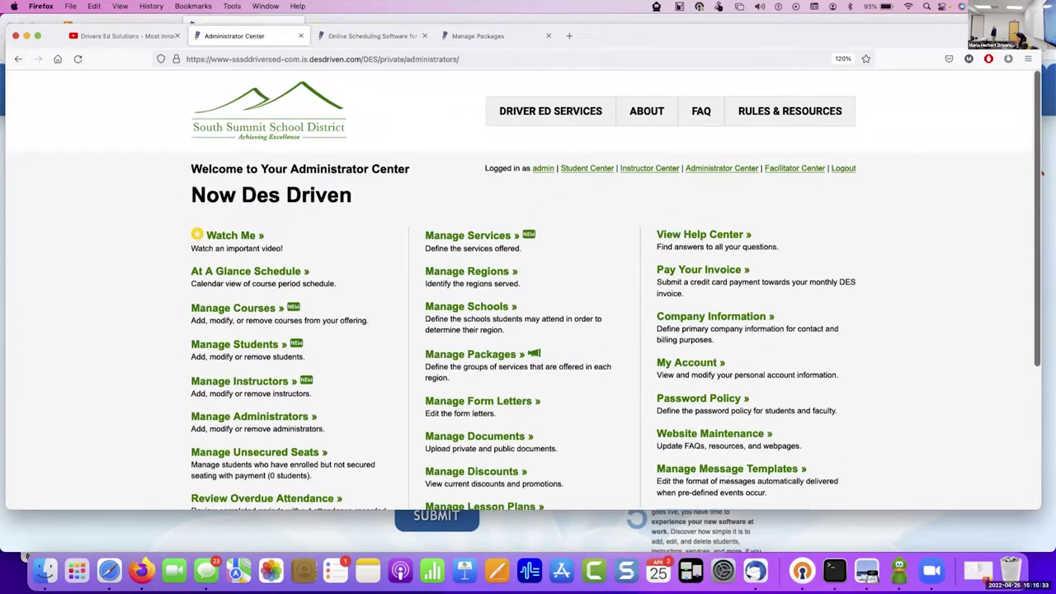
{"action": "key", "text": "super+equal"}
{"action": "key", "text": "super+equal"}
{"action": "key", "text": "super+equal"}
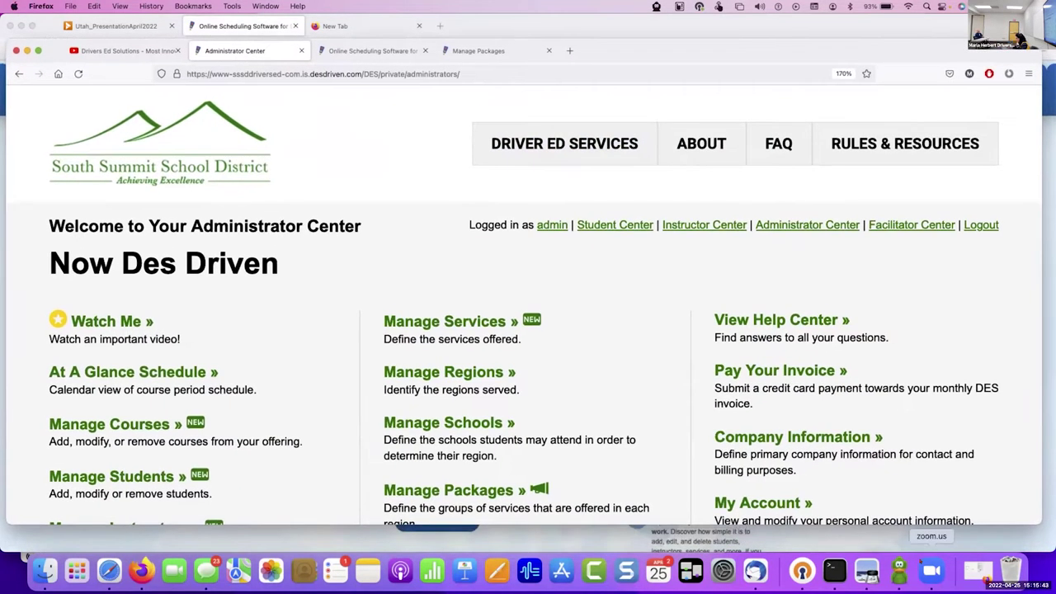
{"action": "left_click_drag", "start_coordinate": [1007, 523], "coordinate": [1007, 548]}
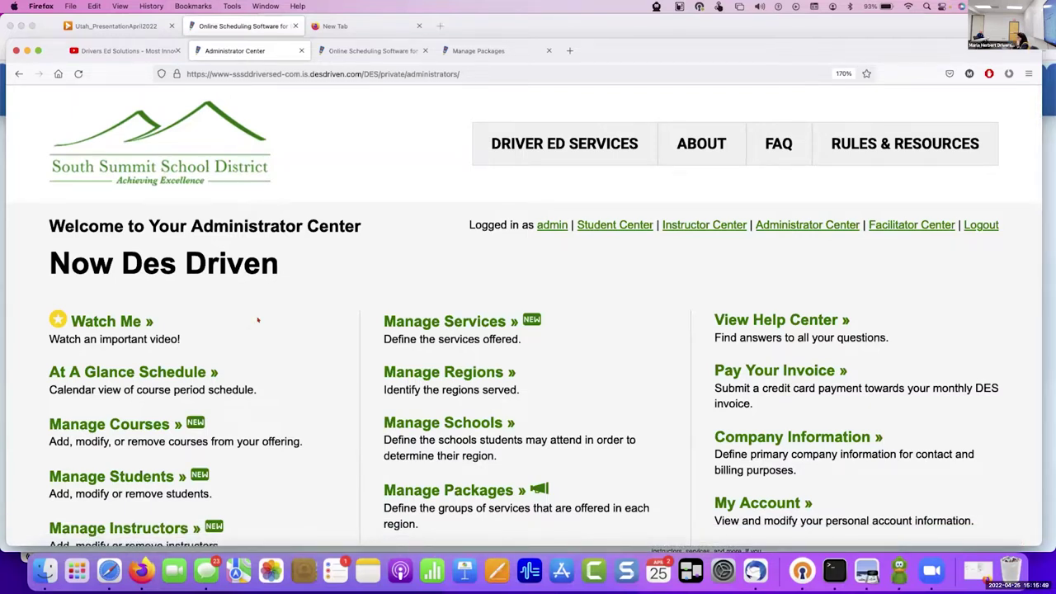
Open the Manage Students page from the Administrator Center and view the student list.
{"action": "scroll", "coordinate": [310, 340], "scroll_direction": "down", "scroll_amount": 4}
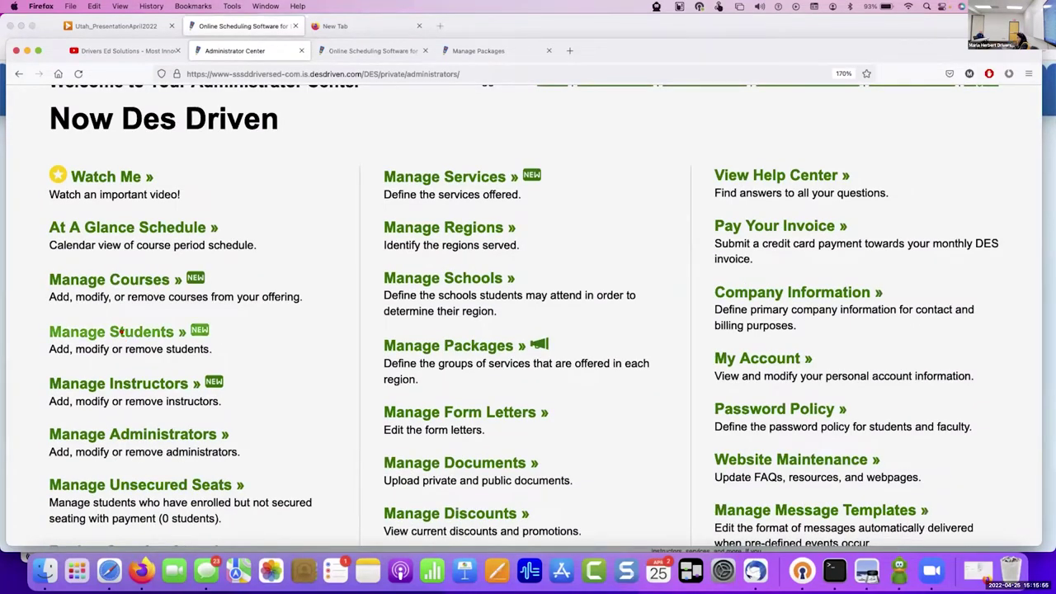
{"action": "left_click", "coordinate": [118, 331]}
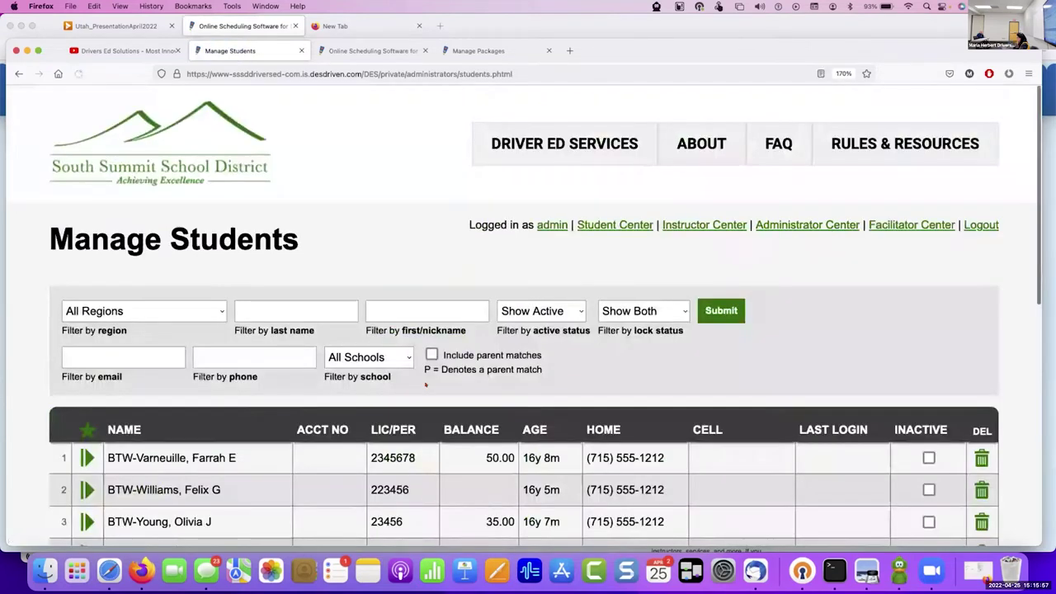
{"action": "scroll", "coordinate": [426, 383], "scroll_direction": "down", "scroll_amount": 2}
{"action": "scroll", "coordinate": [426, 383], "scroll_direction": "down", "scroll_amount": 4}
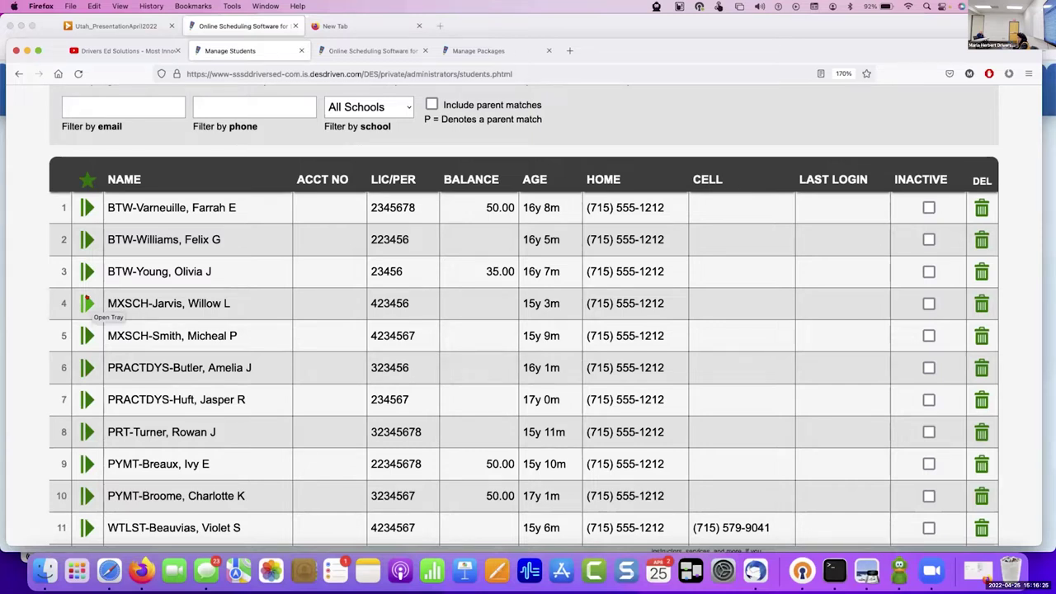
Open the Student Center of the student in row 4 in a new tab and view the Behind the Wheel schedule.
{"action": "left_click", "coordinate": [86, 302]}
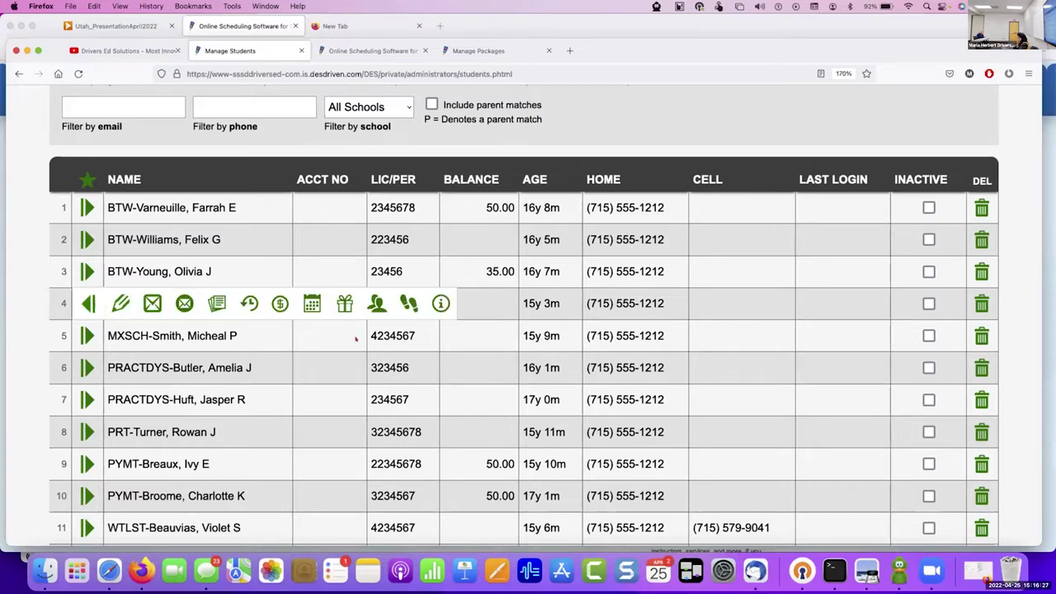
{"action": "right_click", "coordinate": [377, 305]}
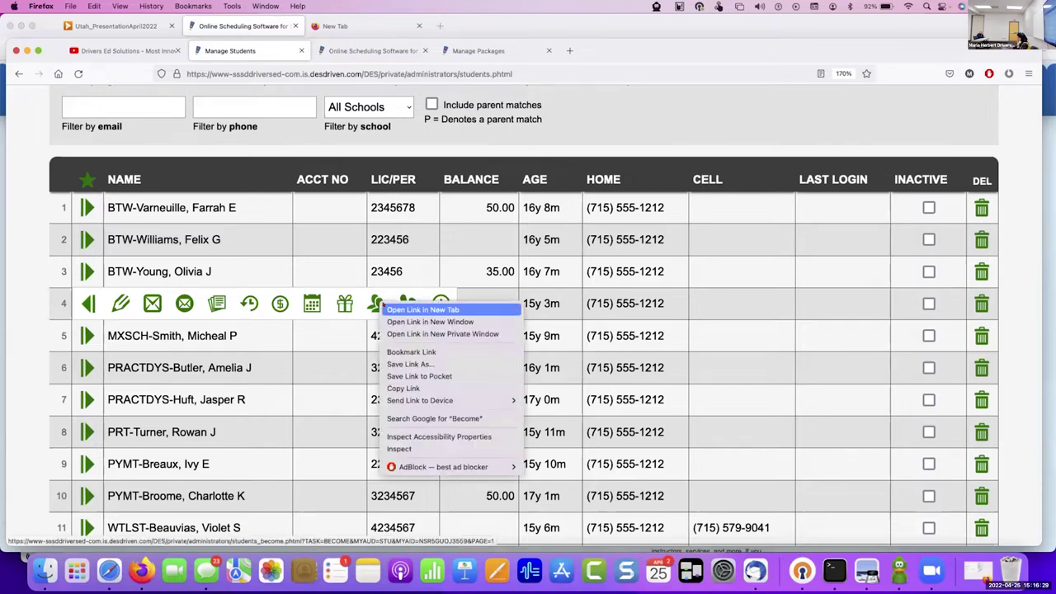
{"action": "left_click", "coordinate": [417, 310]}
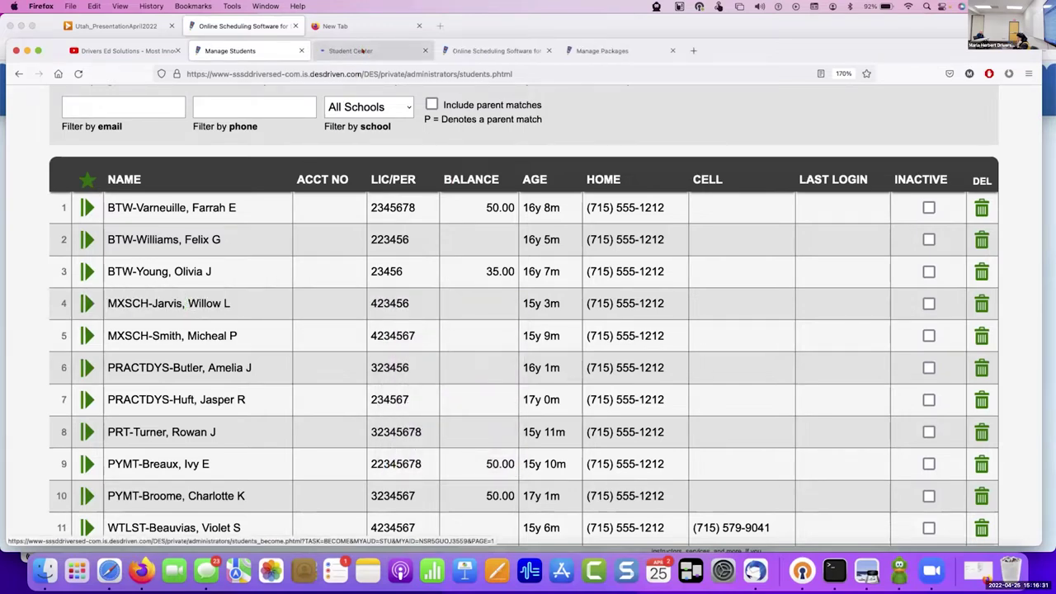
{"action": "key", "text": "ctrl+Tab"}
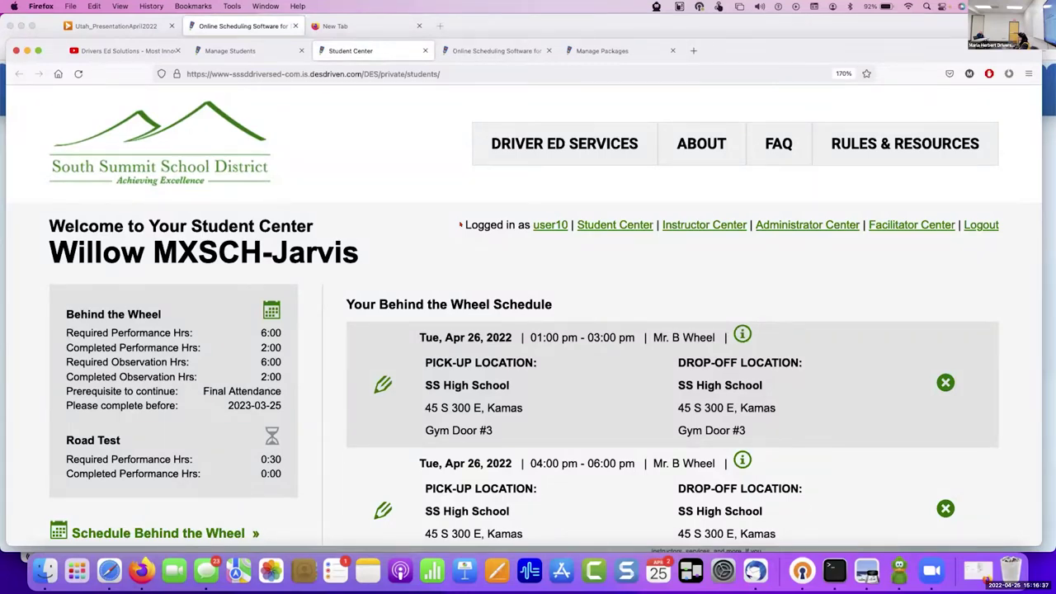
{"action": "scroll", "coordinate": [459, 224], "scroll_direction": "down", "scroll_amount": 3}
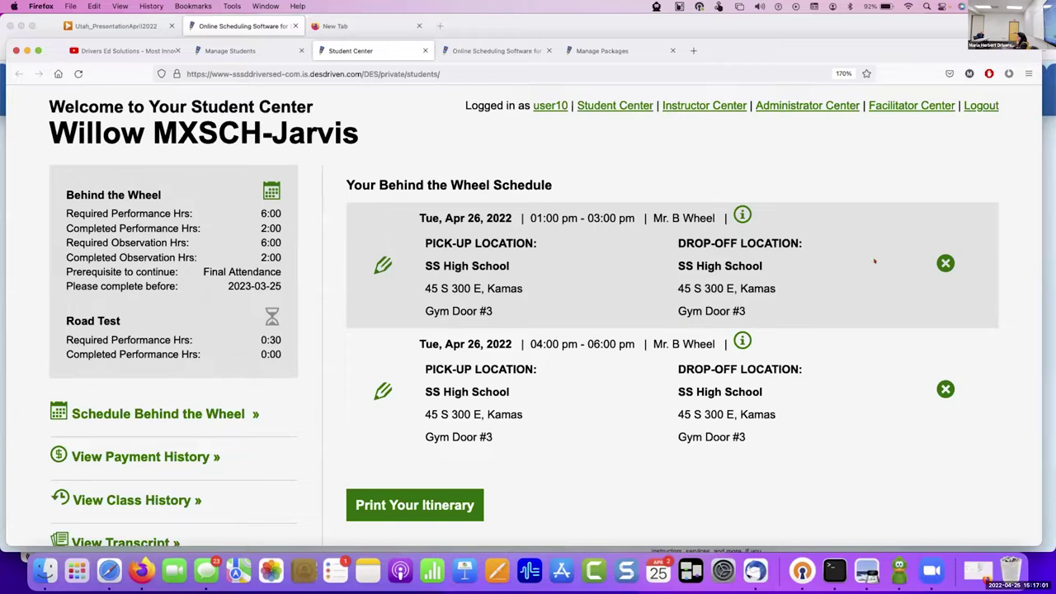
Cancel the student's Tue, Apr 26, 2022, 01:00 pm - 03:00 pm drive despite the late fee, and review the account ledger.
{"action": "left_click", "coordinate": [944, 263]}
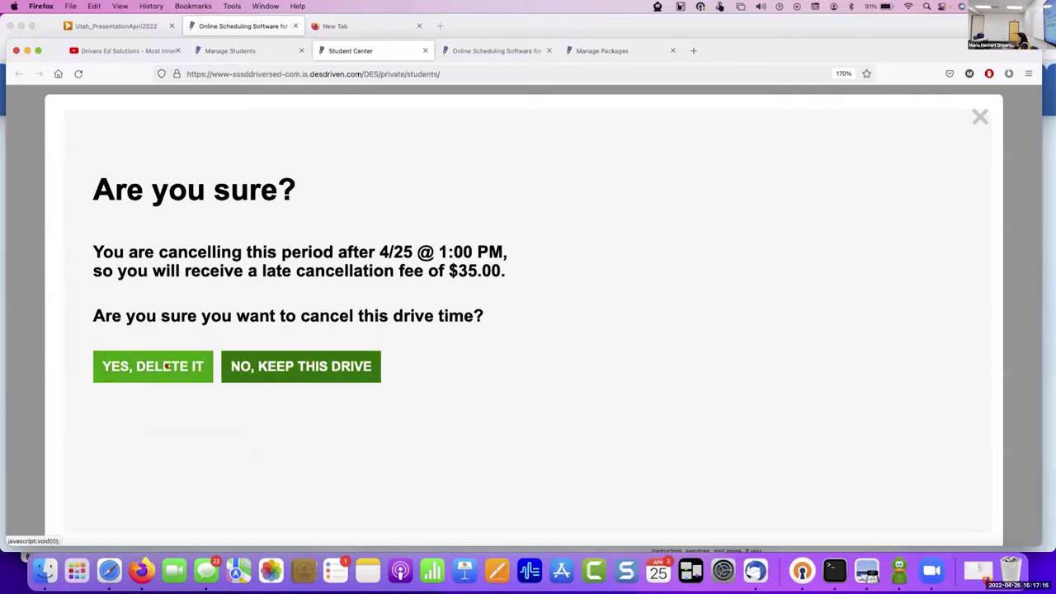
{"action": "left_click", "coordinate": [177, 359]}
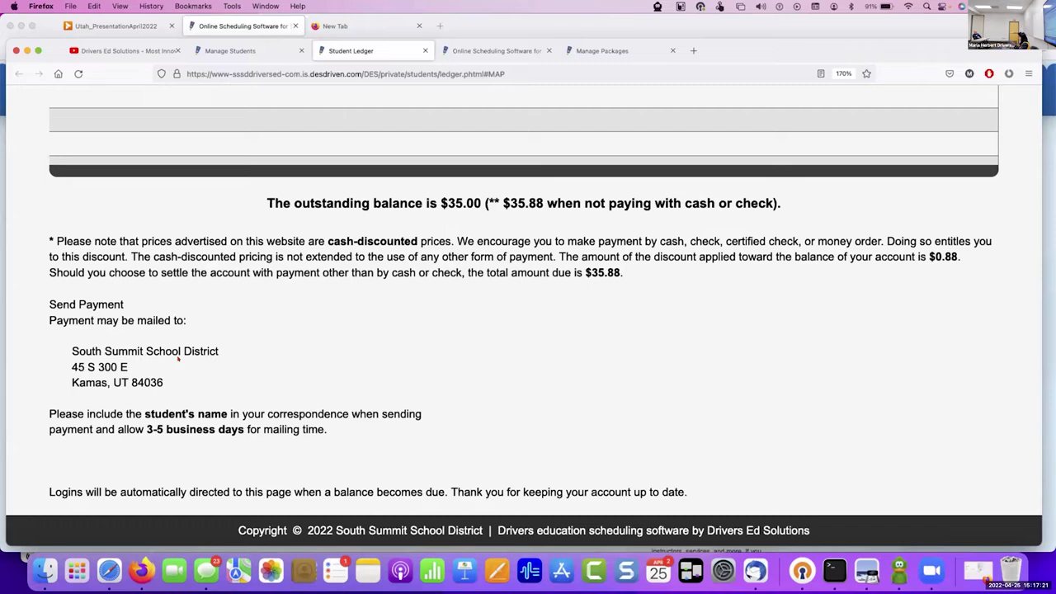
{"action": "scroll", "coordinate": [178, 359], "scroll_direction": "up", "scroll_amount": 5}
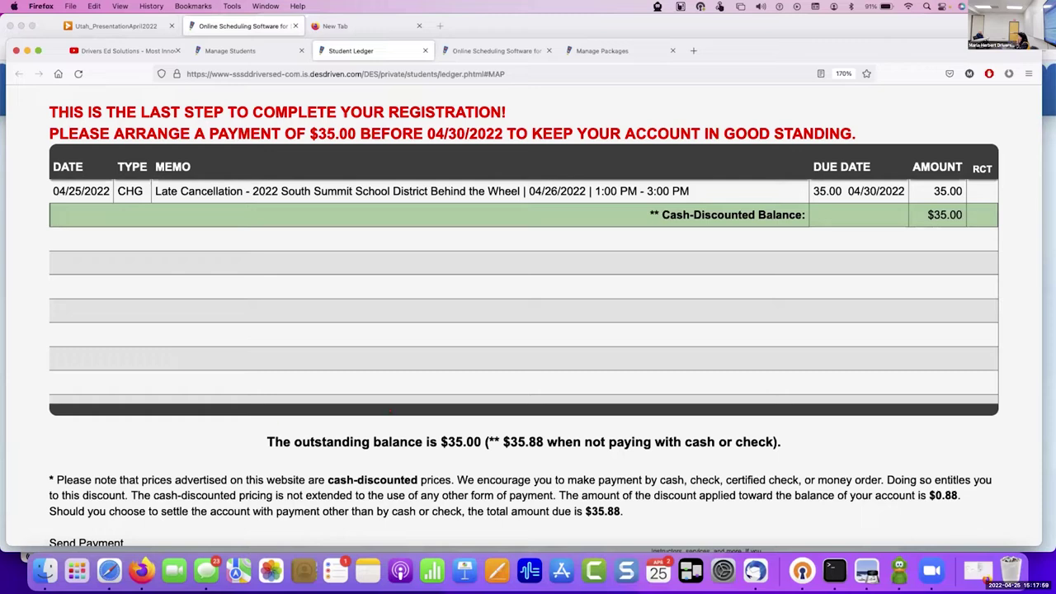
{"action": "scroll", "coordinate": [507, 367], "scroll_direction": "up", "scroll_amount": 5}
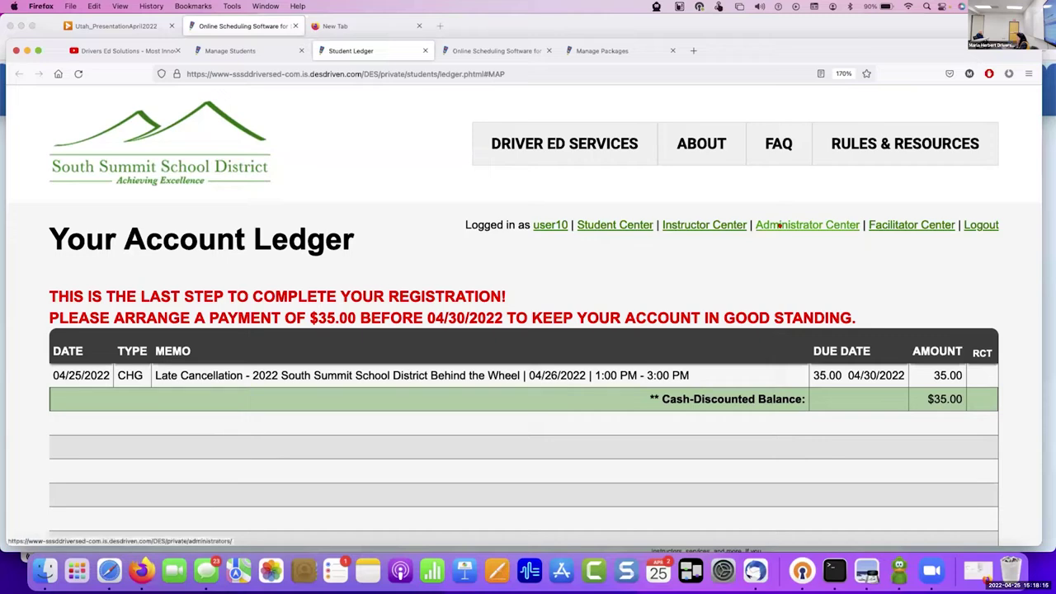
Return to the Administrator Center from the student's ledger and reopen the Manage Students list.
{"action": "left_click", "coordinate": [779, 224]}
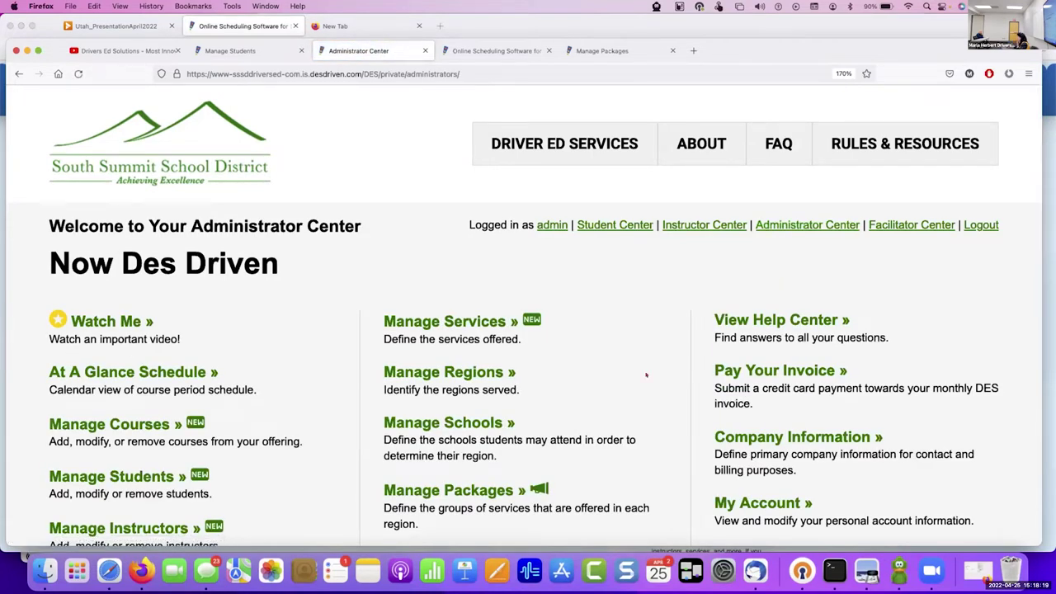
{"action": "scroll", "coordinate": [646, 376], "scroll_direction": "down", "scroll_amount": 3}
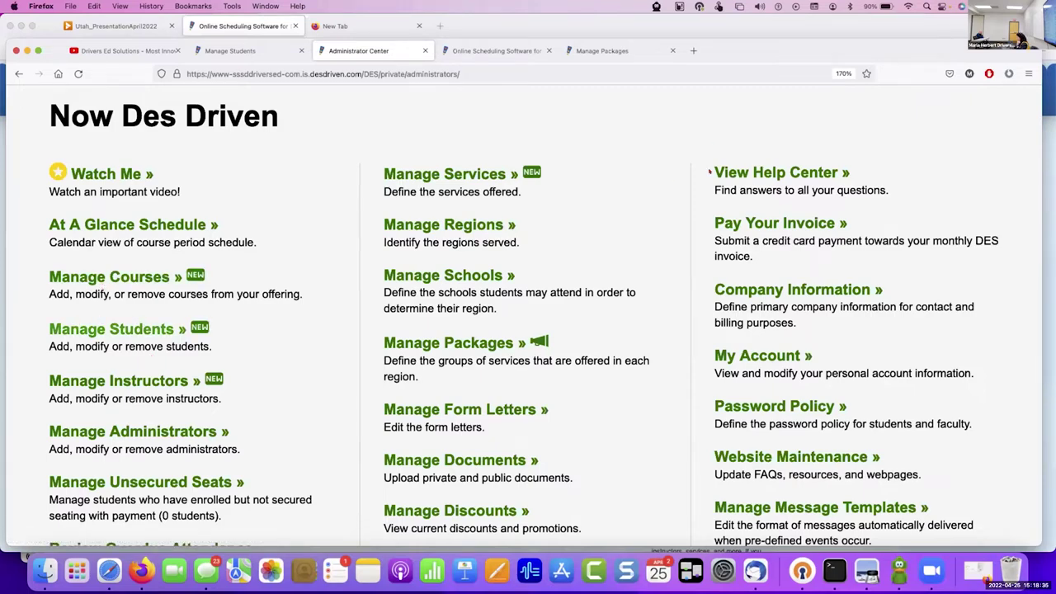
{"action": "scroll", "coordinate": [116, 330], "scroll_direction": "up", "scroll_amount": 2}
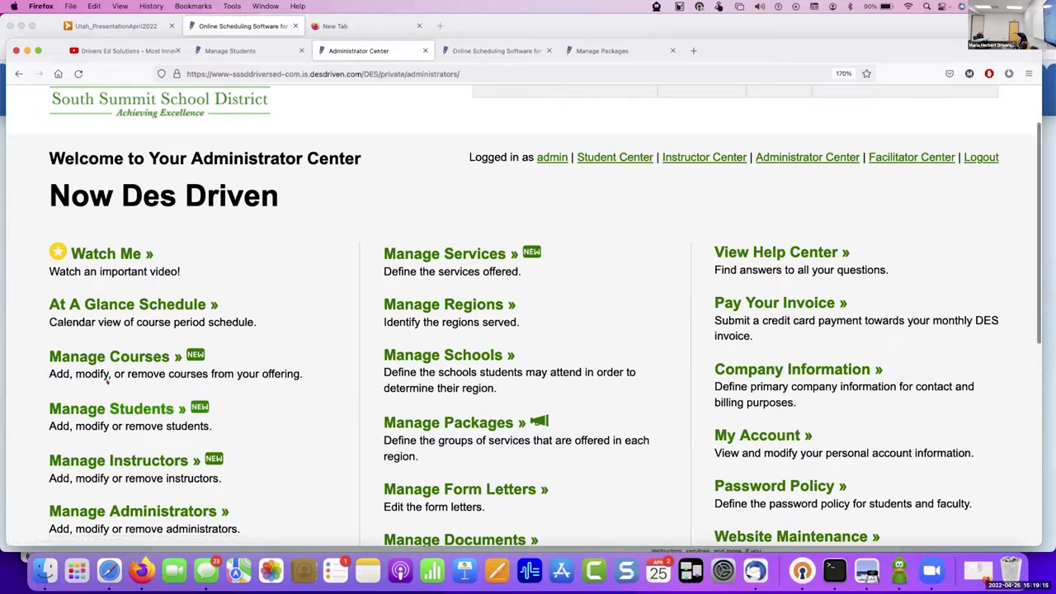
{"action": "left_click", "coordinate": [147, 408]}
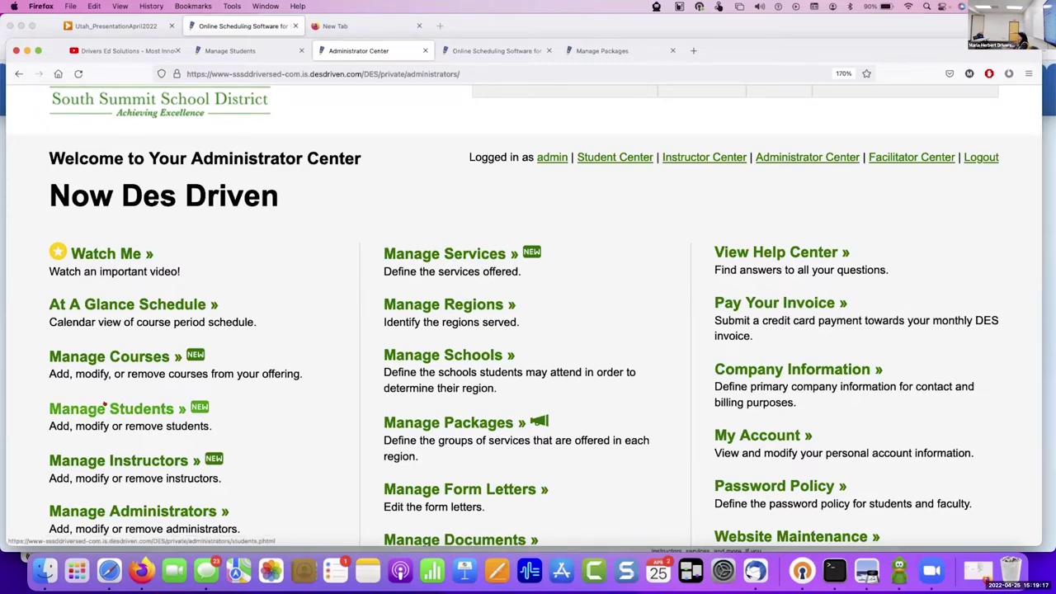
{"action": "scroll", "coordinate": [362, 425], "scroll_direction": "down", "scroll_amount": 5}
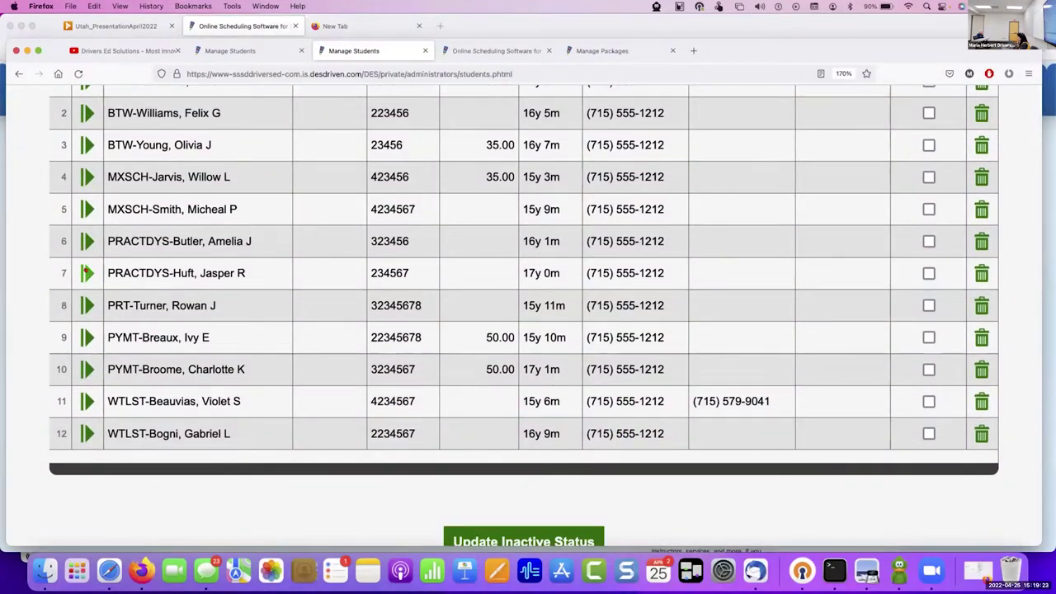
Open the Student Center of the student in row 7 and dismiss the email confirmation request.
{"action": "left_click", "coordinate": [86, 272]}
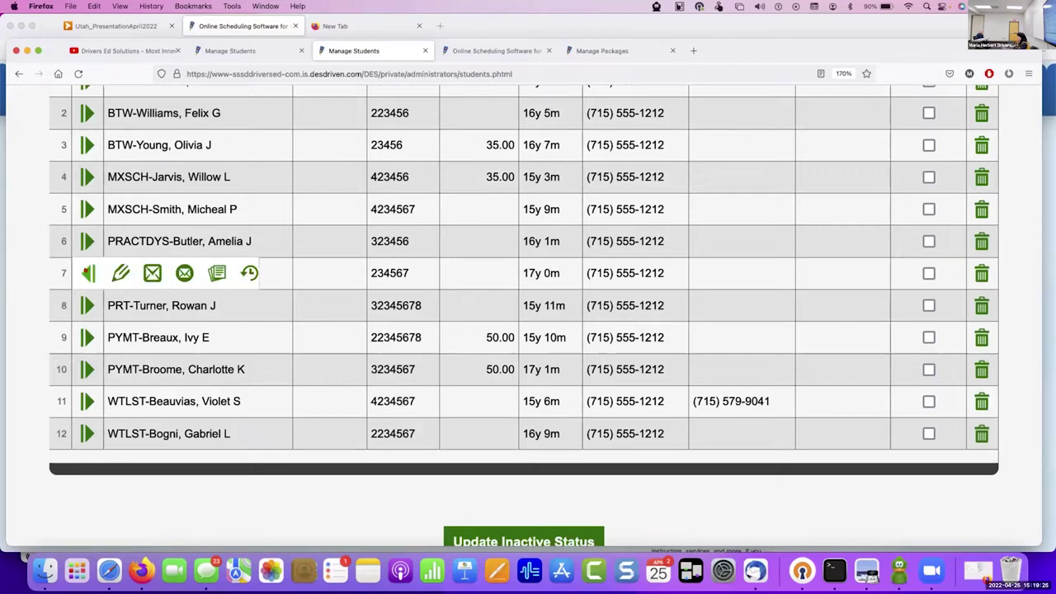
{"action": "left_click", "coordinate": [376, 273]}
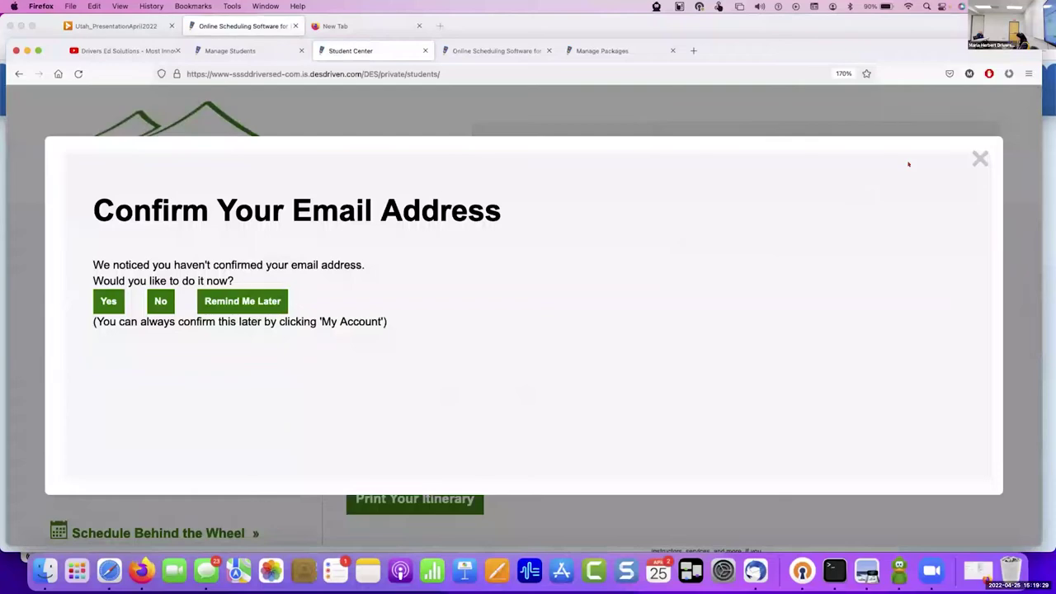
{"action": "left_click", "coordinate": [979, 159]}
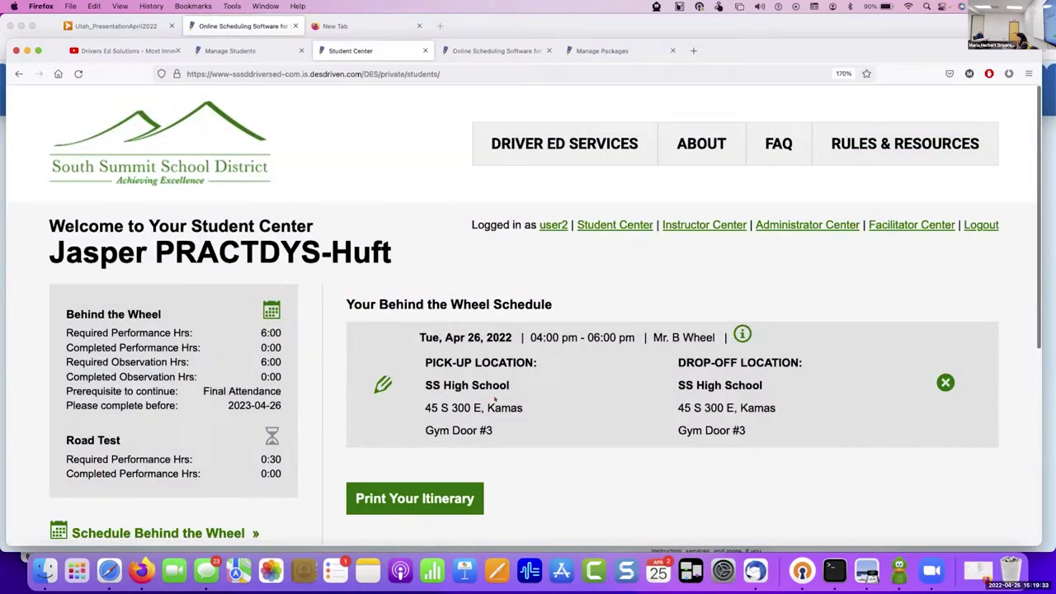
Open the student's Behind the Wheel scheduling calendar and examine the periods and practice-day rule for Wednesday, April 27.
{"action": "scroll", "coordinate": [495, 400], "scroll_direction": "down", "scroll_amount": 3}
{"action": "left_click", "coordinate": [85, 431]}
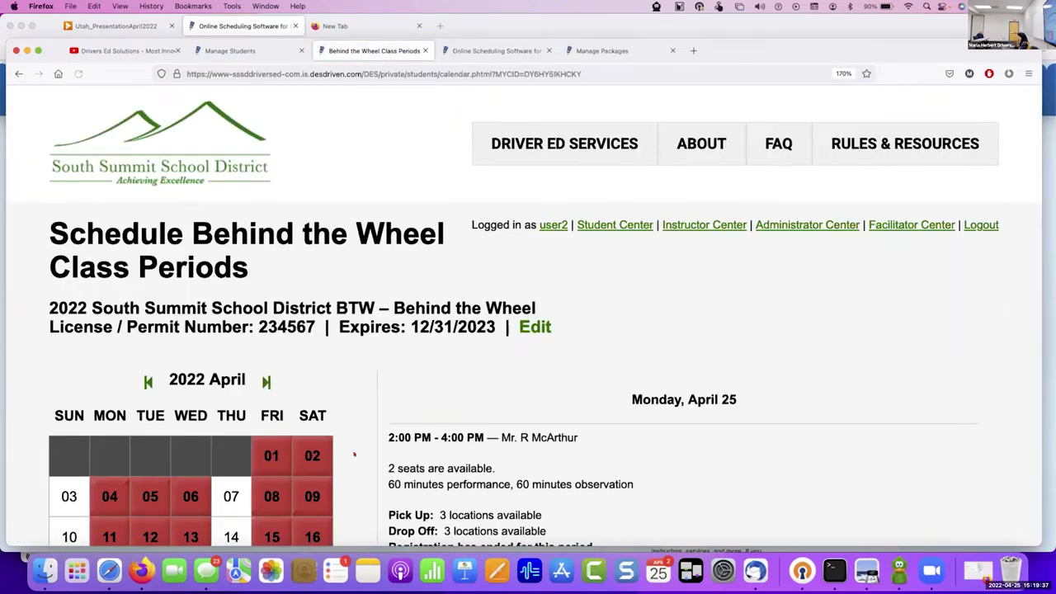
{"action": "scroll", "coordinate": [248, 446], "scroll_direction": "down", "scroll_amount": 5}
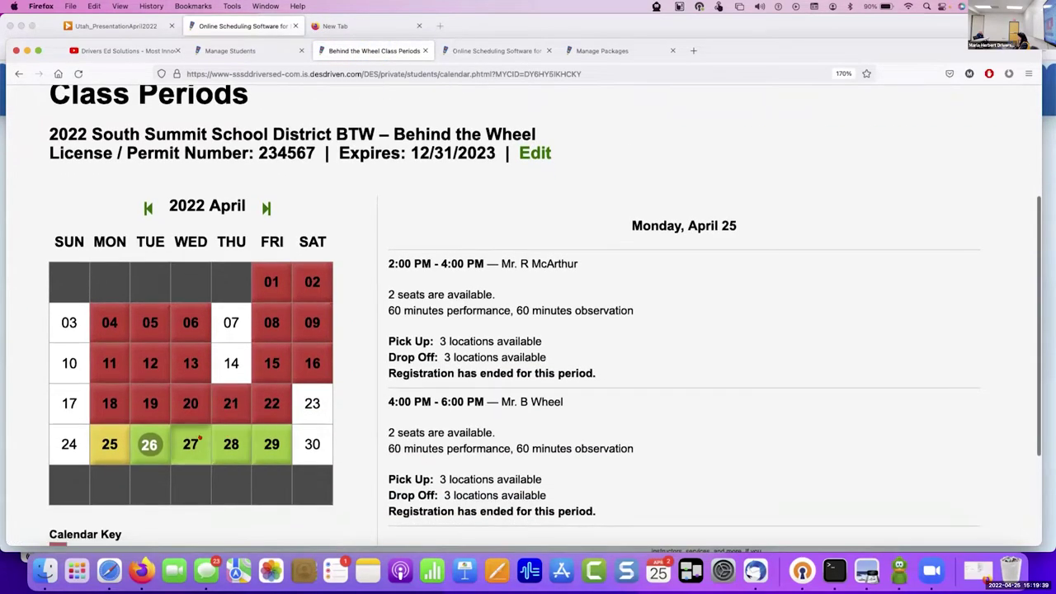
{"action": "left_click", "coordinate": [192, 447]}
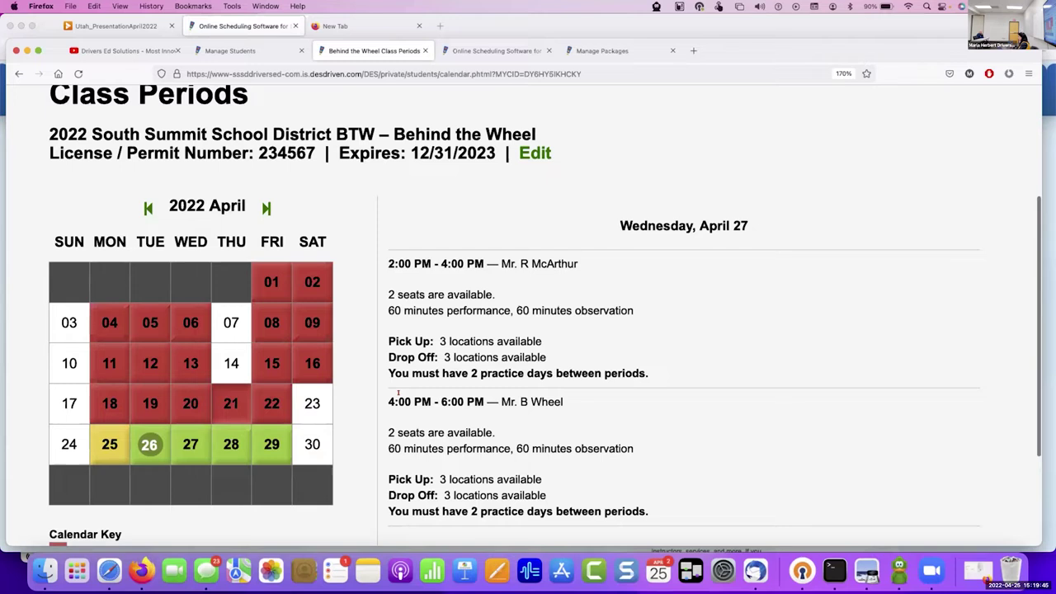
{"action": "left_click_drag", "start_coordinate": [382, 374], "coordinate": [649, 373]}
Check the Behind the Wheel periods offered on Tuesday, April 26 and Thursday, April 28.
{"action": "left_click", "coordinate": [149, 445]}
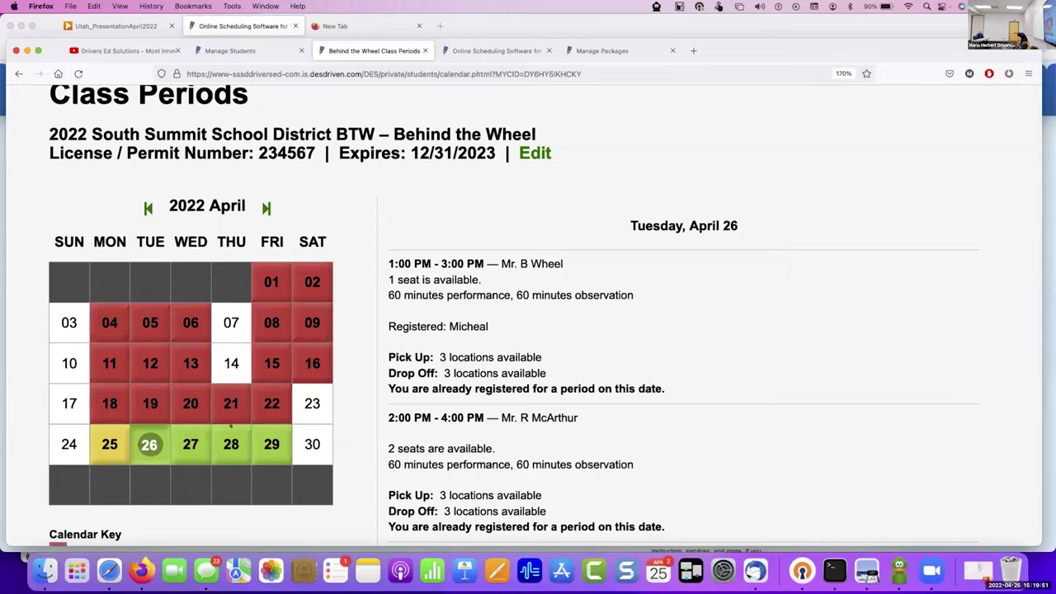
{"action": "left_click", "coordinate": [217, 446]}
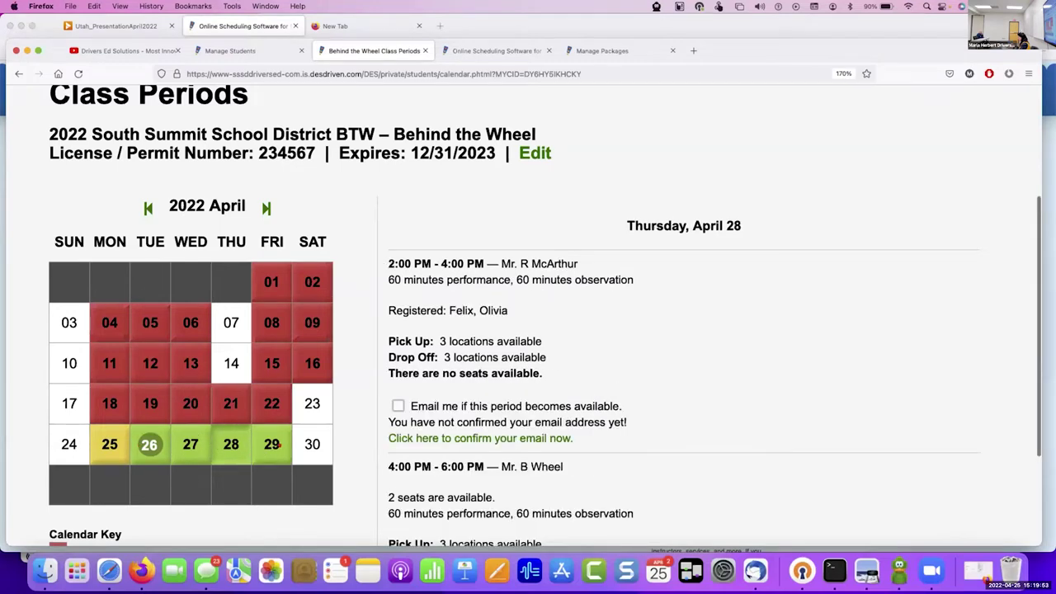
{"action": "scroll", "coordinate": [531, 400], "scroll_direction": "down", "scroll_amount": 4}
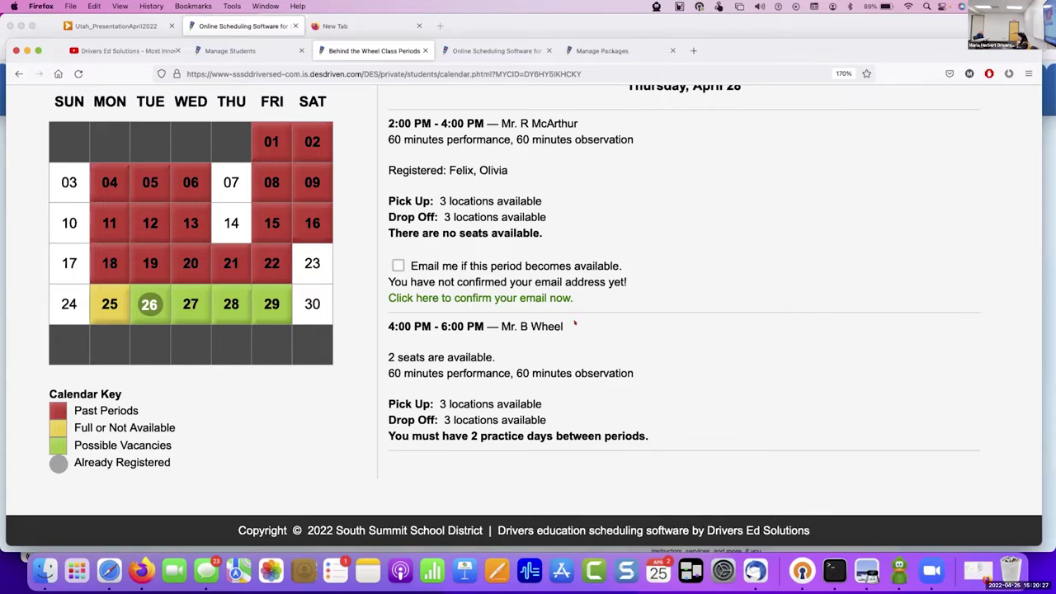
{"action": "scroll", "coordinate": [575, 324], "scroll_direction": "up", "scroll_amount": 4}
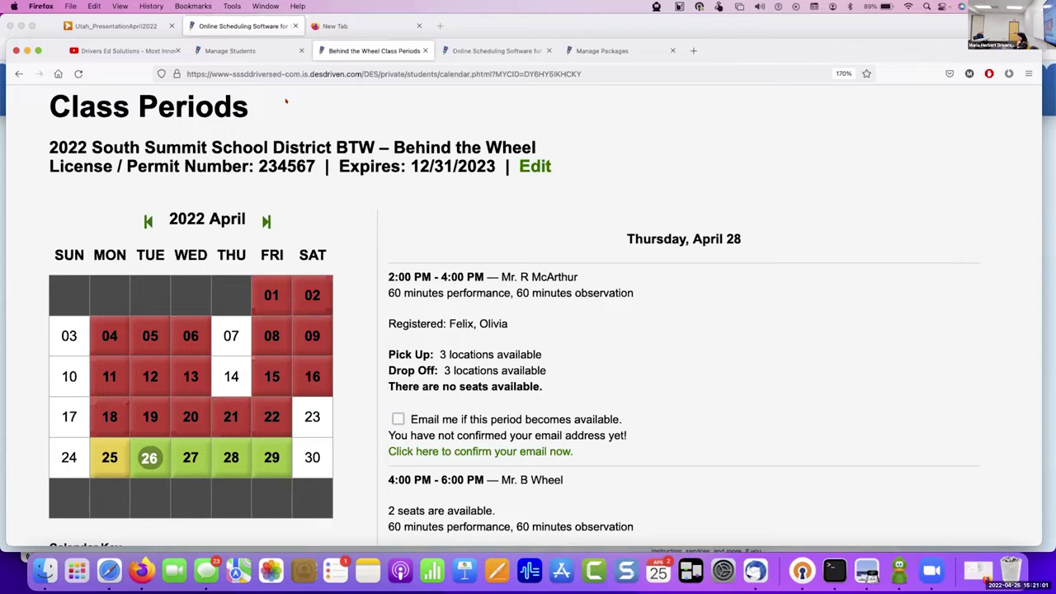
Switch to the Manage Packages page, go to its Administrator Center and open the Manage Students list there.
{"action": "left_click", "coordinate": [615, 50]}
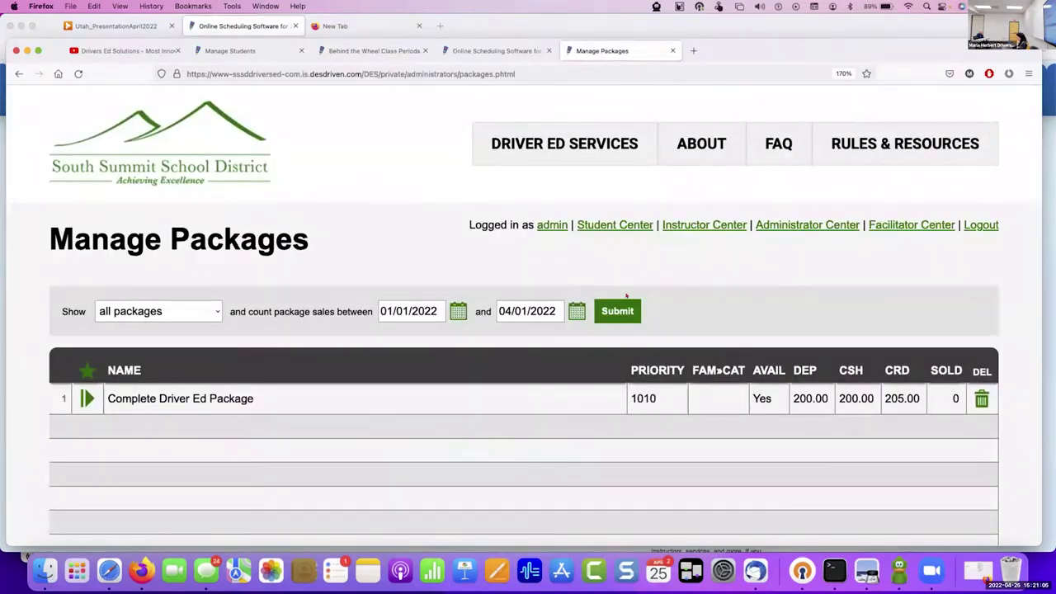
{"action": "left_click", "coordinate": [767, 224]}
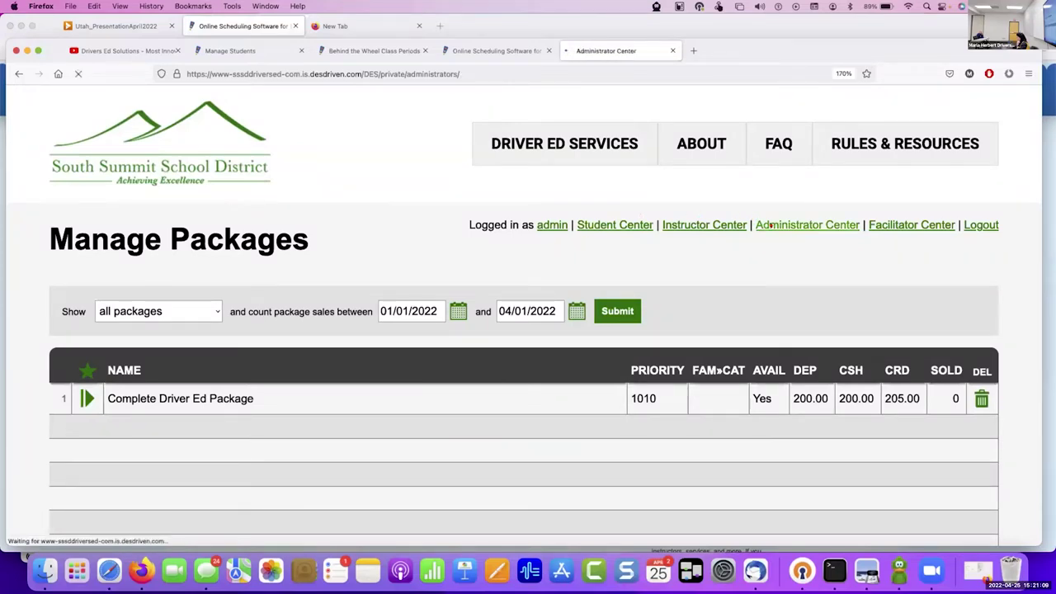
{"action": "scroll", "coordinate": [125, 446], "scroll_direction": "down", "scroll_amount": 2}
{"action": "scroll", "coordinate": [125, 447], "scroll_direction": "down", "scroll_amount": 2}
{"action": "left_click", "coordinate": [83, 378]}
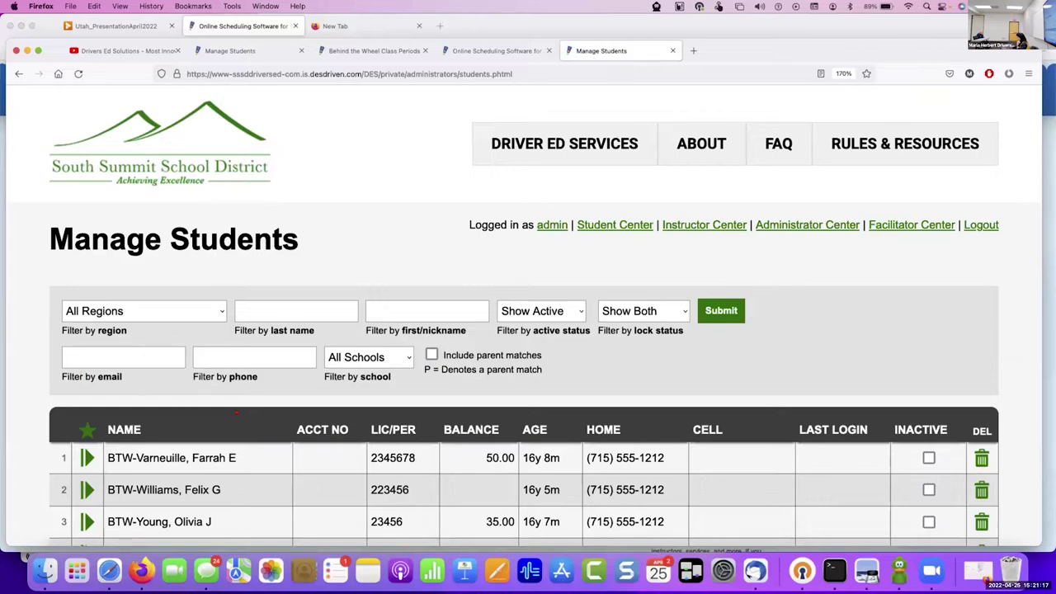
{"action": "scroll", "coordinate": [237, 414], "scroll_direction": "down", "scroll_amount": 4}
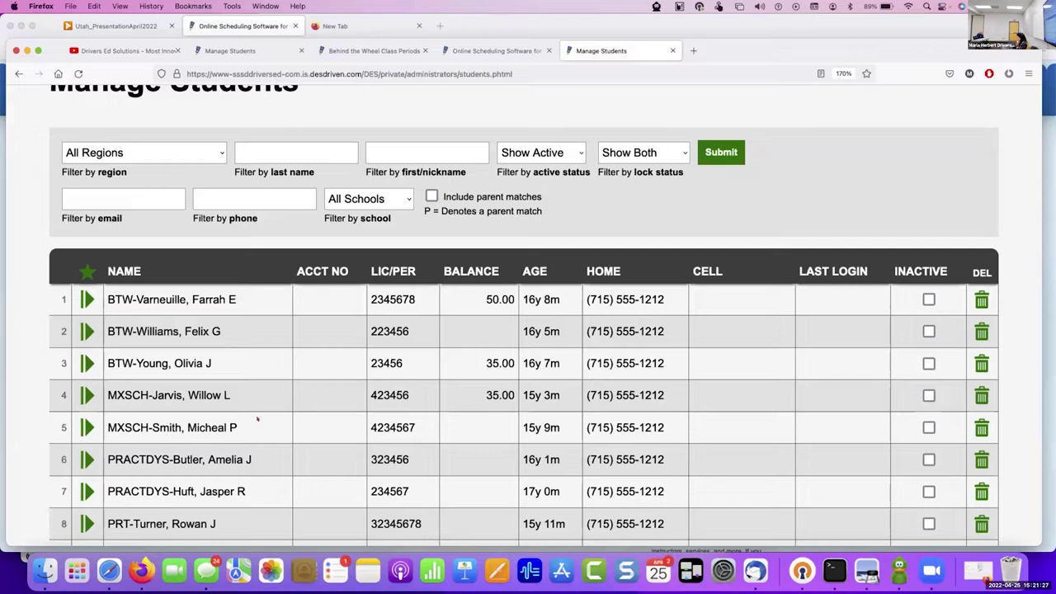
Open the Administrator Center in a new browser tab and look over its management and review options.
{"action": "scroll", "coordinate": [507, 464], "scroll_direction": "up", "scroll_amount": 3}
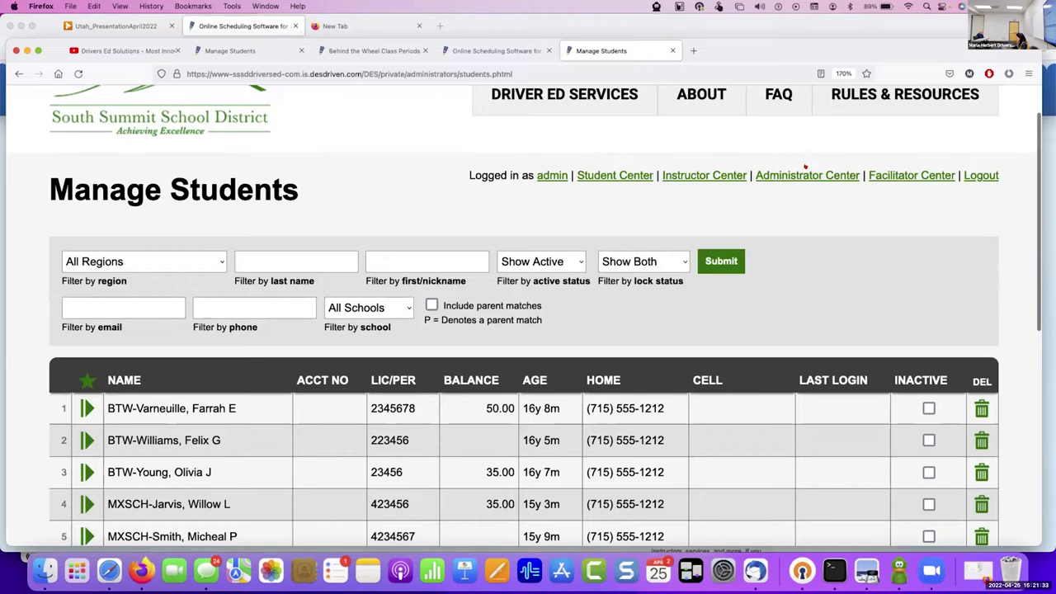
{"action": "right_click", "coordinate": [806, 171]}
{"action": "left_click", "coordinate": [337, 103]}
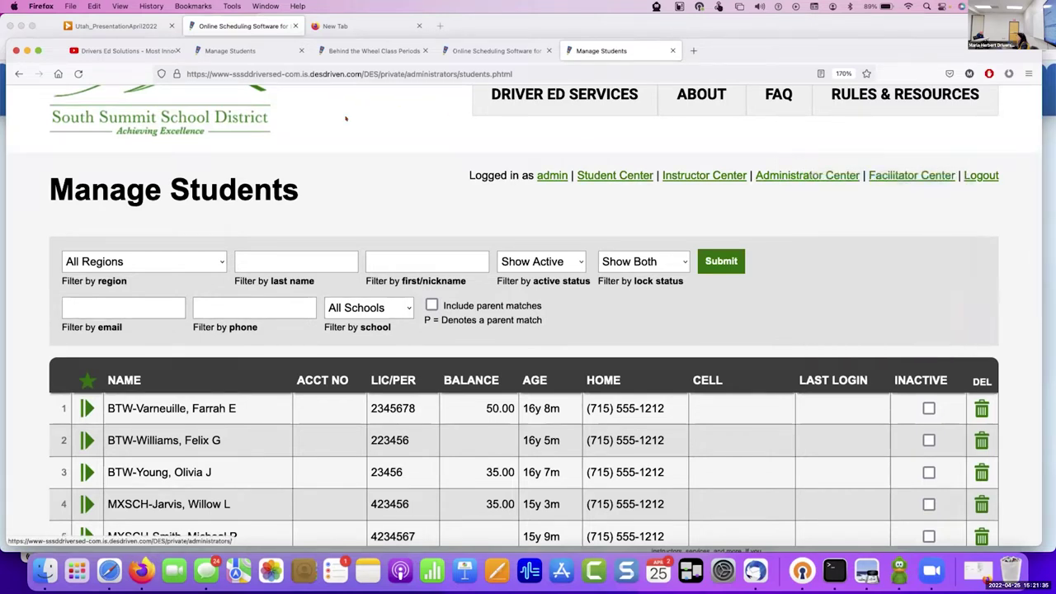
{"action": "left_click", "coordinate": [733, 55]}
{"action": "scroll", "coordinate": [260, 401], "scroll_direction": "down", "scroll_amount": 5}
{"action": "scroll", "coordinate": [260, 401], "scroll_direction": "down", "scroll_amount": 3}
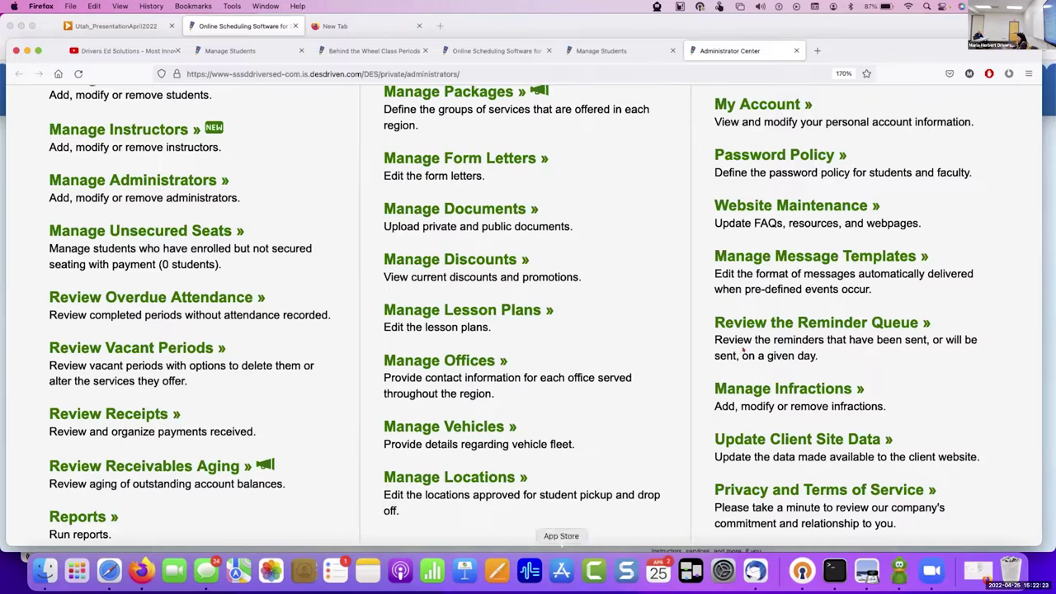
Open Review Receipts and examine the receipts listed for 03/01/2022 to 04/30/2022.
{"action": "left_click", "coordinate": [86, 414]}
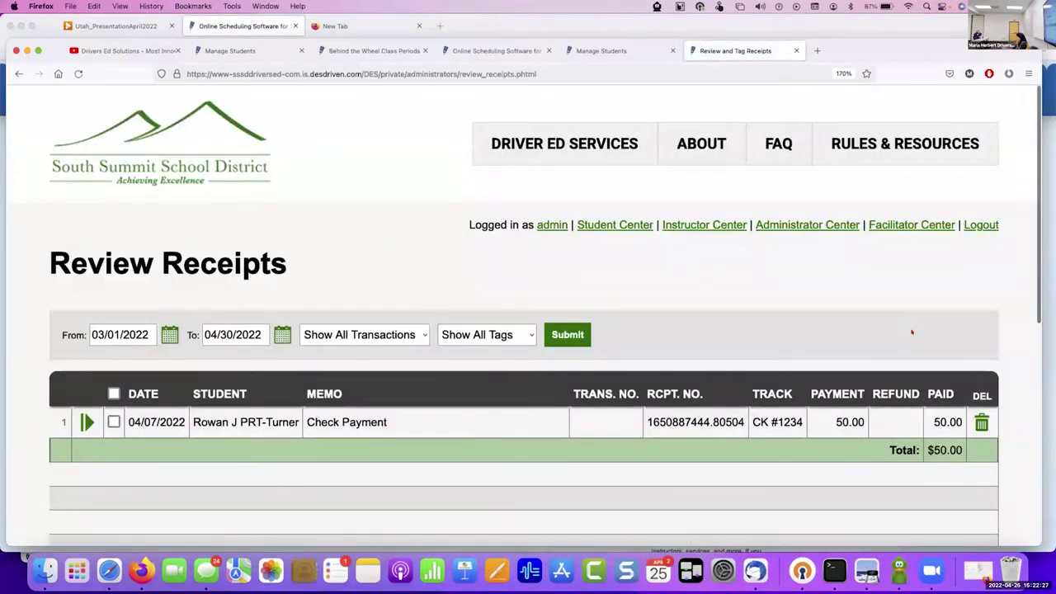
{"action": "scroll", "coordinate": [912, 333], "scroll_direction": "down", "scroll_amount": 3}
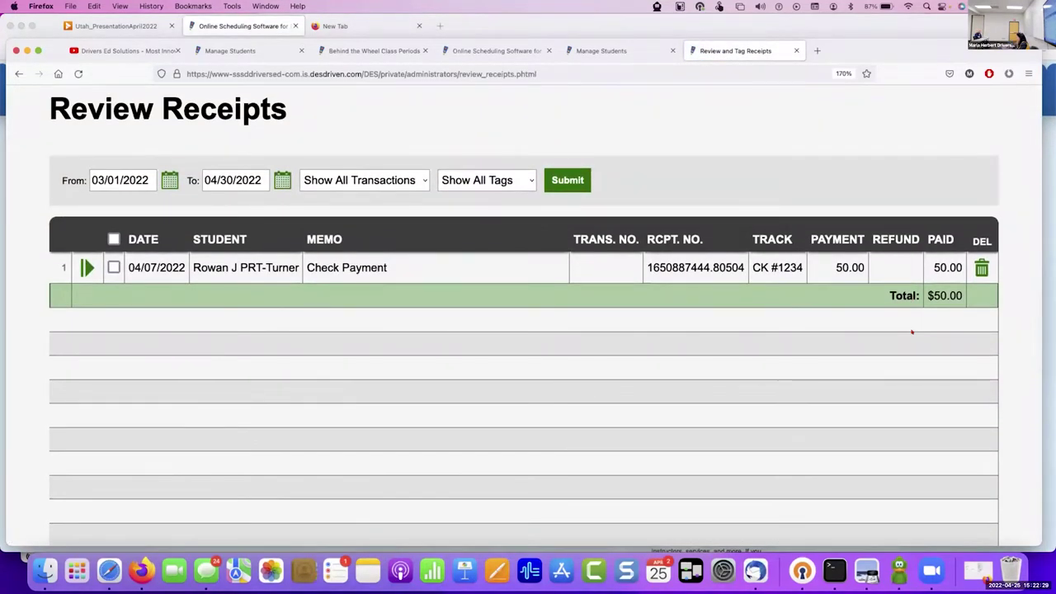
{"action": "scroll", "coordinate": [911, 333], "scroll_direction": "up", "scroll_amount": 3}
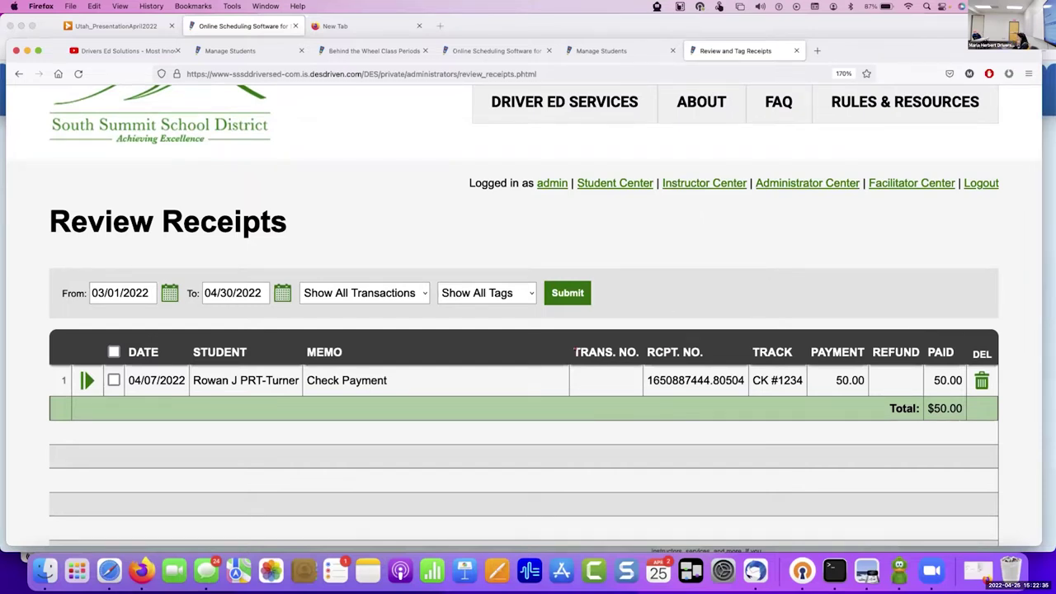
Return to the Administrator Center and, from Manage Students, open the charges and payments ledger of the student in row 3.
{"action": "left_click", "coordinate": [787, 183]}
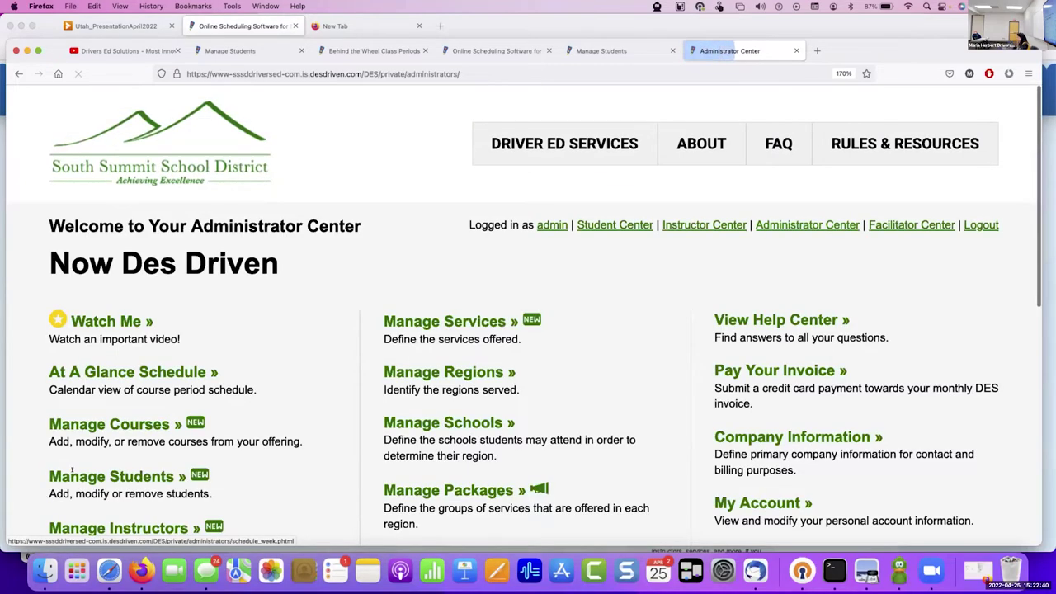
{"action": "left_click", "coordinate": [74, 476]}
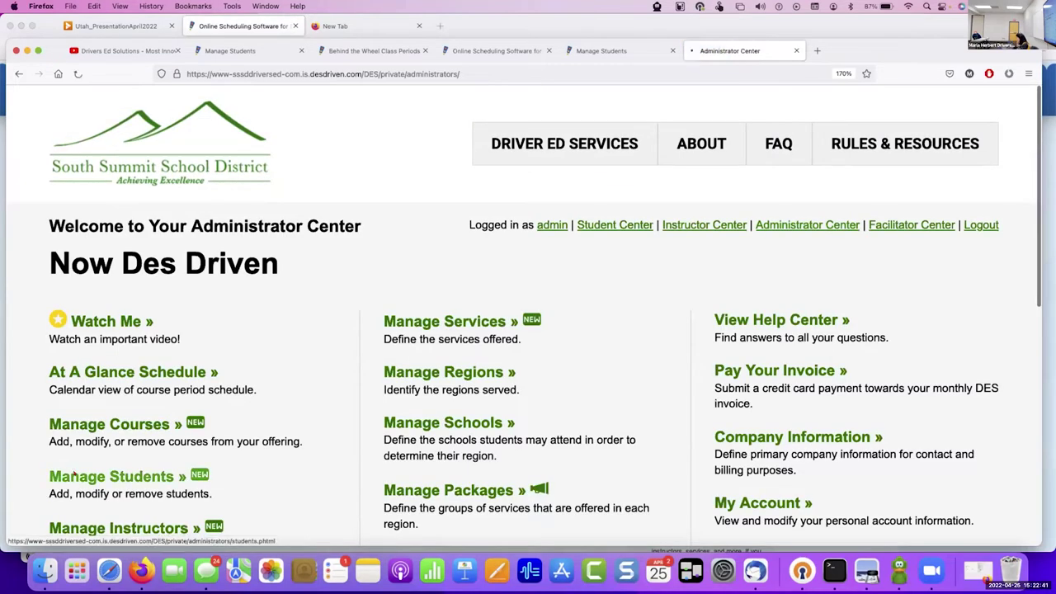
{"action": "scroll", "coordinate": [269, 401], "scroll_direction": "down", "scroll_amount": 3}
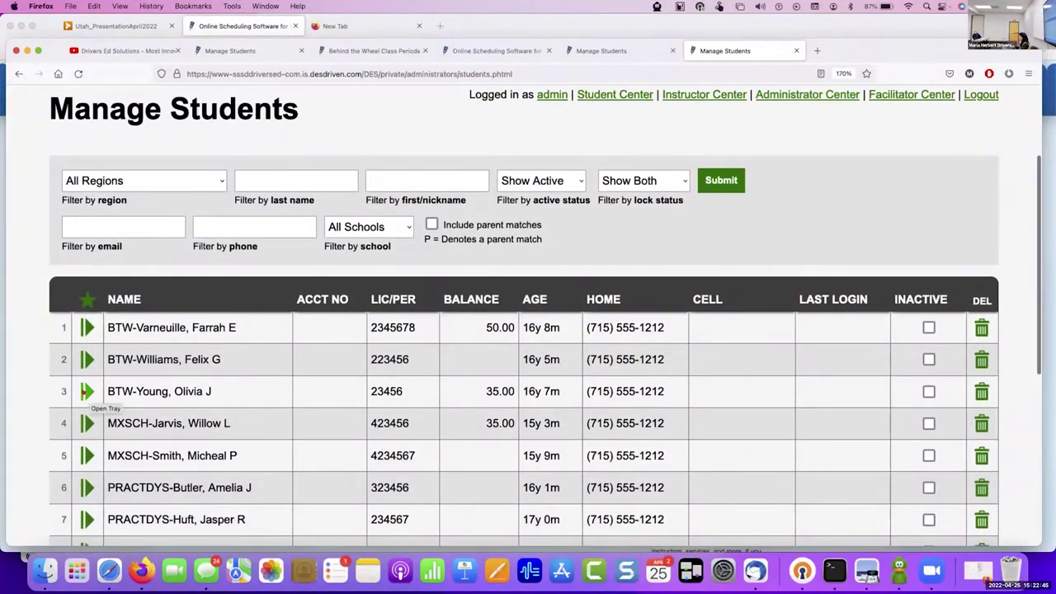
{"action": "left_click", "coordinate": [86, 391]}
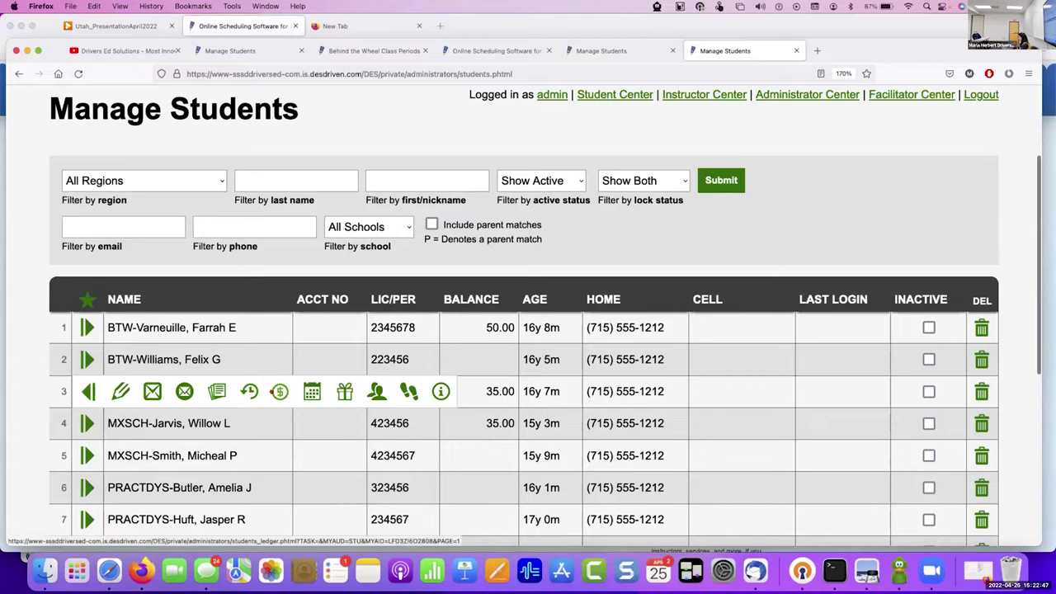
{"action": "left_click", "coordinate": [280, 391]}
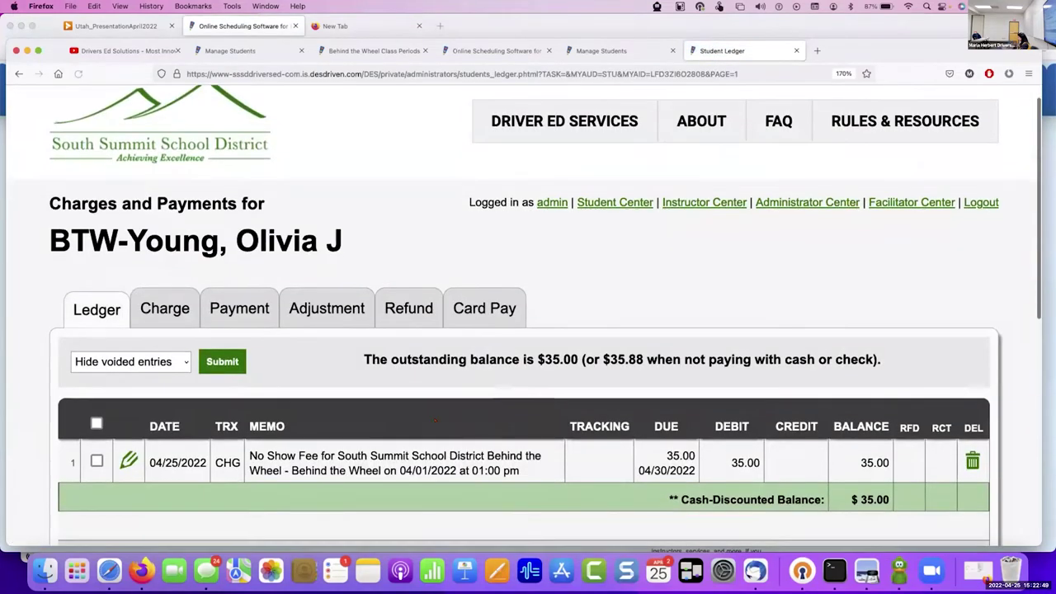
Open the student's Record a Payment form and examine its fields, outstanding balance and the card payment option.
{"action": "scroll", "coordinate": [197, 177], "scroll_direction": "down", "scroll_amount": 3}
{"action": "left_click", "coordinate": [237, 163]}
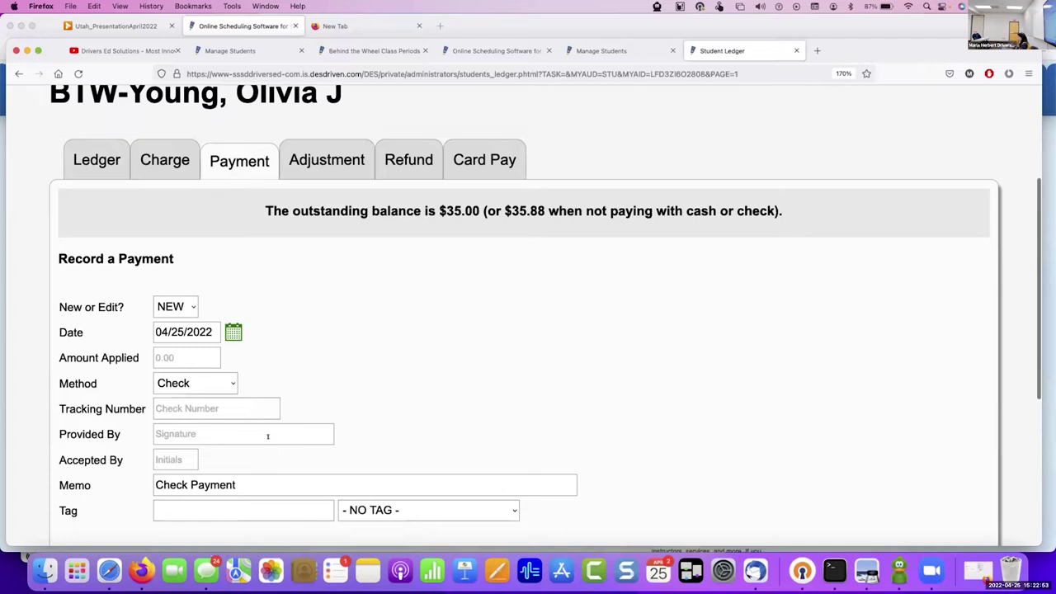
{"action": "scroll", "coordinate": [267, 435], "scroll_direction": "down", "scroll_amount": 3}
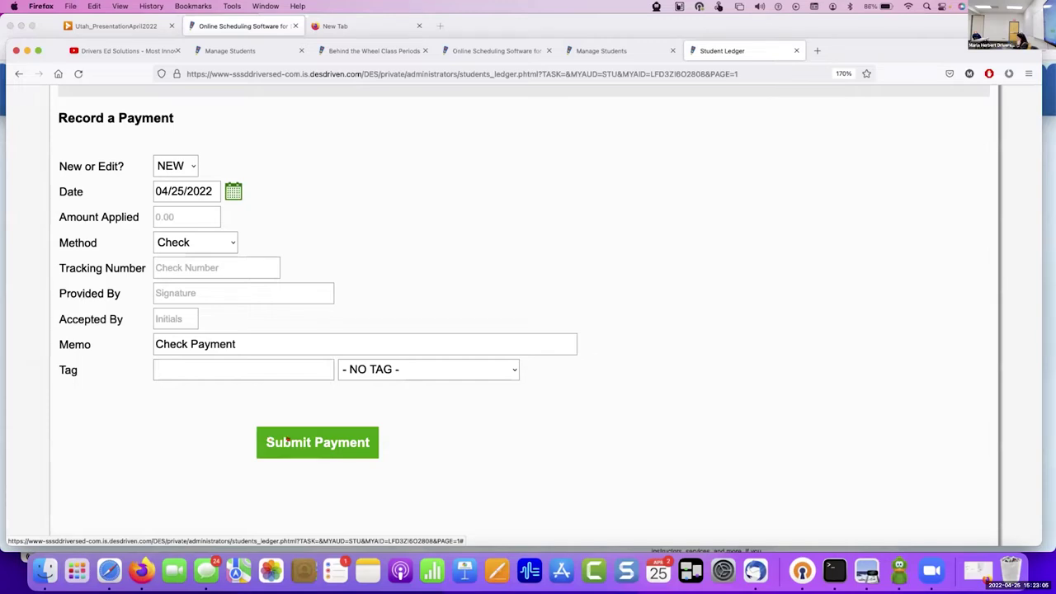
{"action": "scroll", "coordinate": [288, 438], "scroll_direction": "down", "scroll_amount": 2}
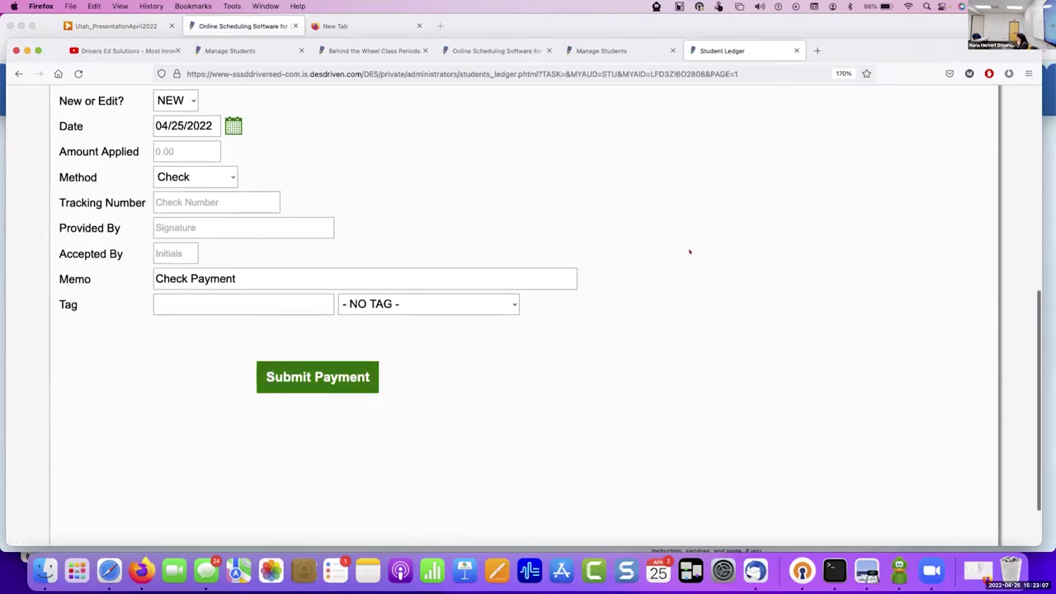
{"action": "scroll", "coordinate": [689, 252], "scroll_direction": "up", "scroll_amount": 8}
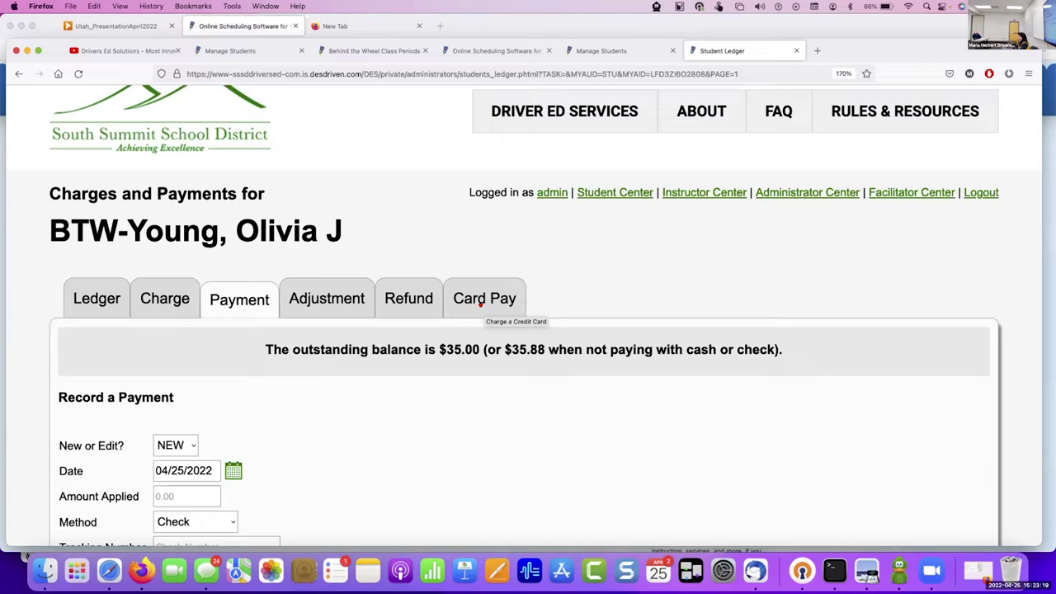
{"action": "scroll", "coordinate": [613, 368], "scroll_direction": "down", "scroll_amount": 1}
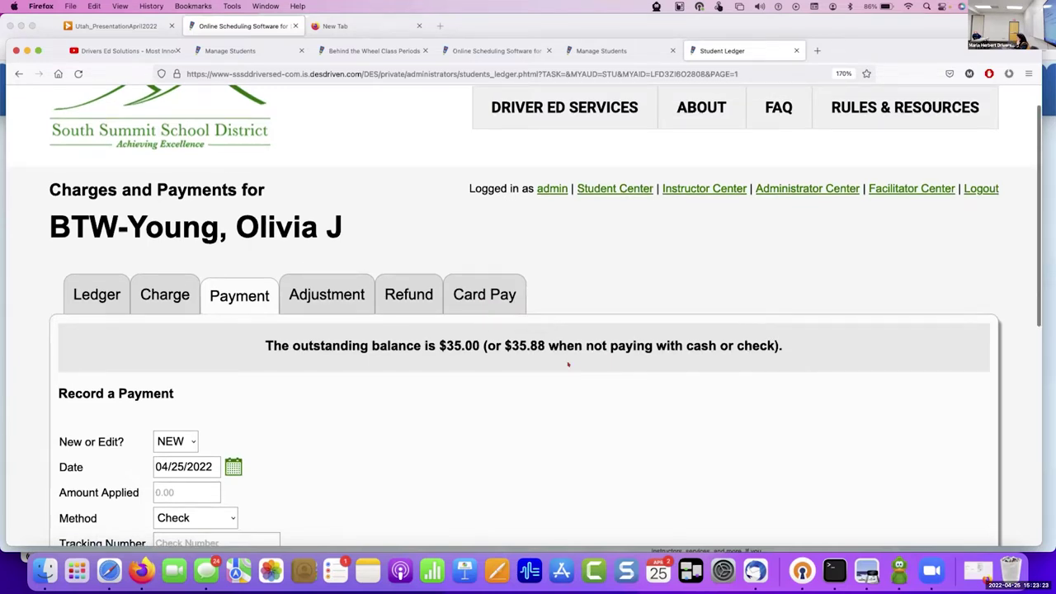
{"action": "scroll", "coordinate": [567, 364], "scroll_direction": "down", "scroll_amount": 2}
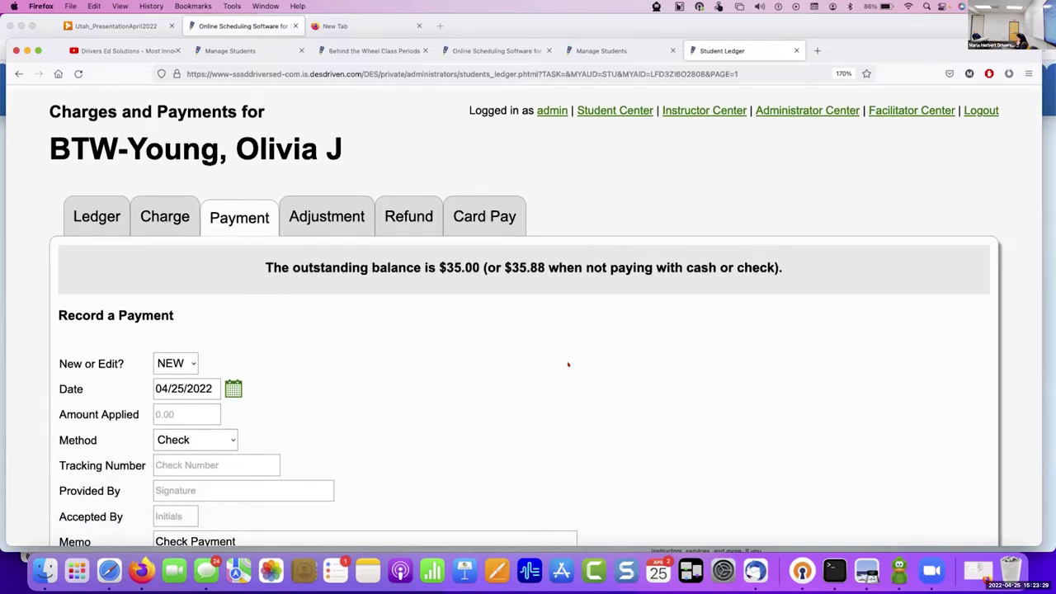
{"action": "scroll", "coordinate": [567, 364], "scroll_direction": "up", "scroll_amount": 3}
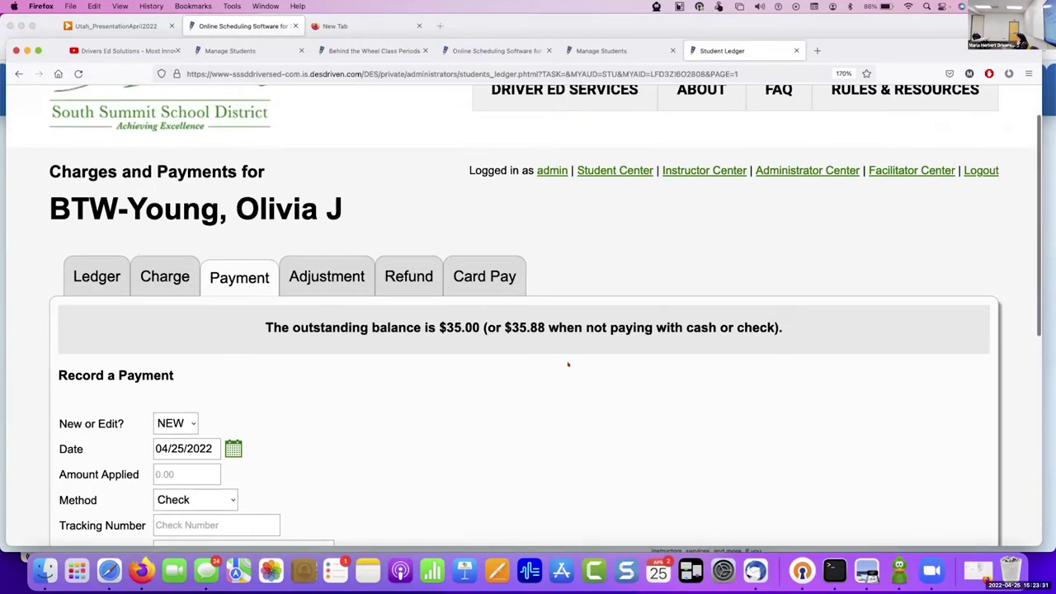
{"action": "scroll", "coordinate": [567, 358], "scroll_direction": "up", "scroll_amount": 1}
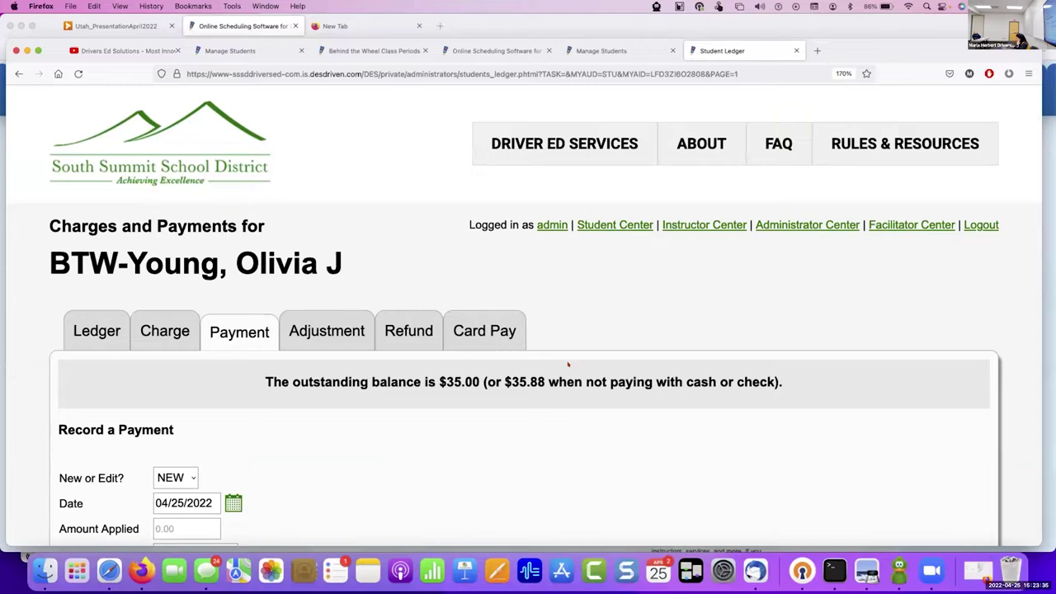
{"action": "scroll", "coordinate": [568, 364], "scroll_direction": "down", "scroll_amount": 2}
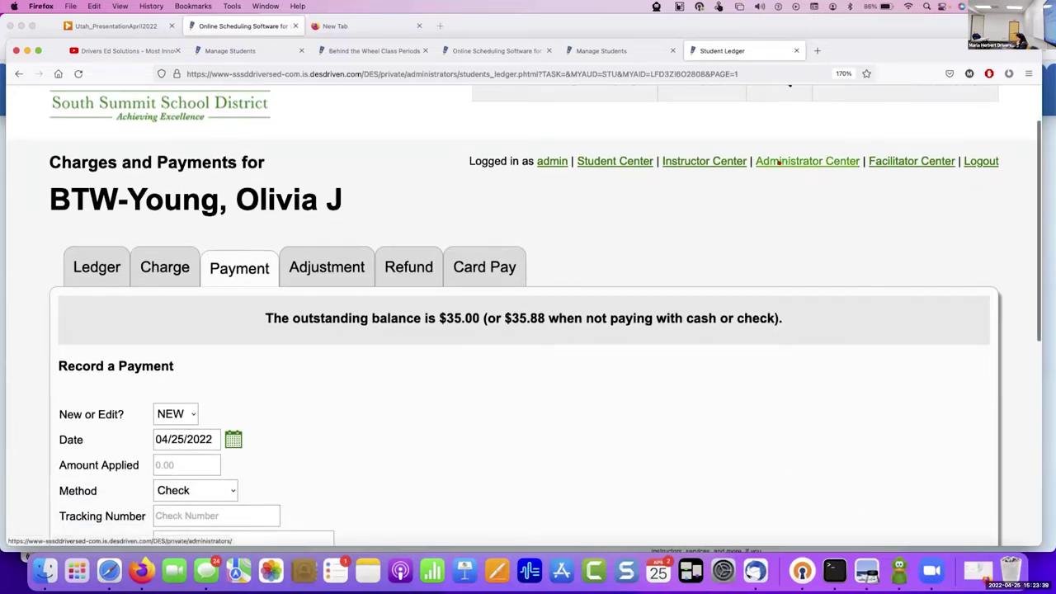
Return to the Administrator Center and look over its receipts, receivables aging and reports options.
{"action": "left_click", "coordinate": [790, 163]}
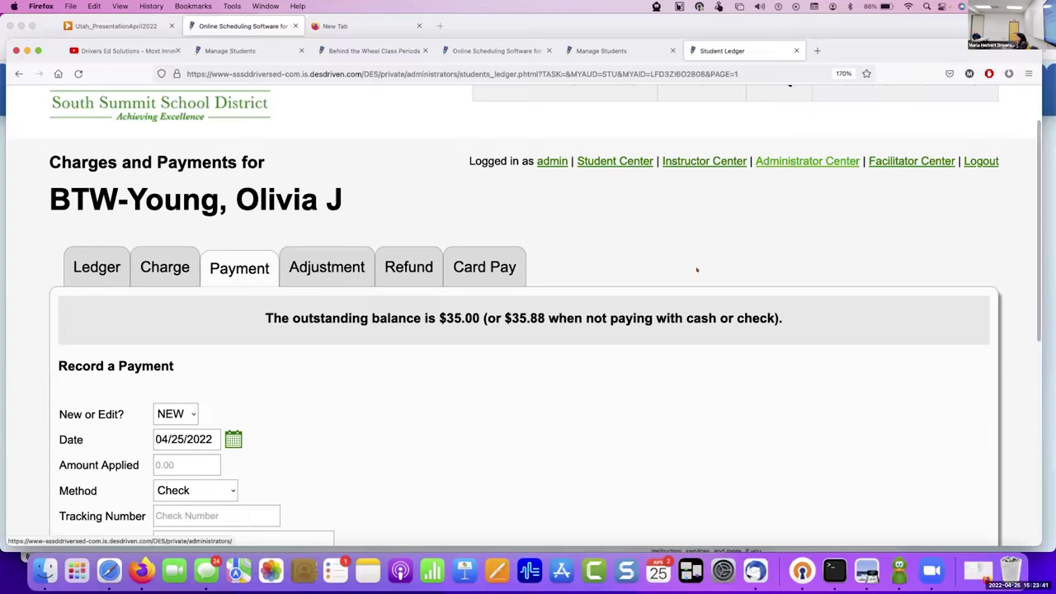
{"action": "scroll", "coordinate": [672, 338], "scroll_direction": "down", "scroll_amount": 8}
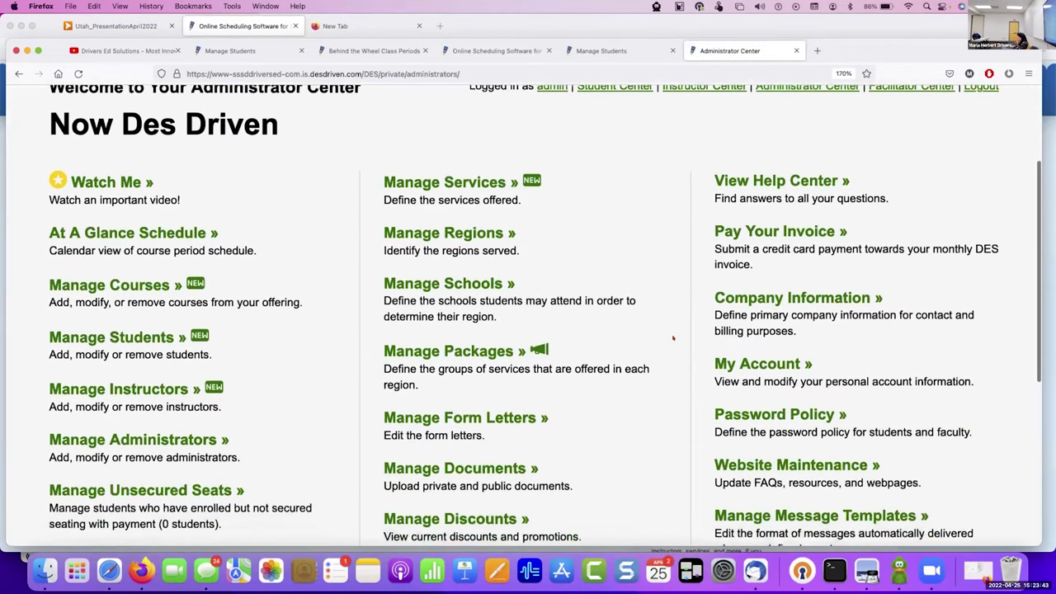
{"action": "scroll", "coordinate": [532, 349], "scroll_direction": "down", "scroll_amount": 3}
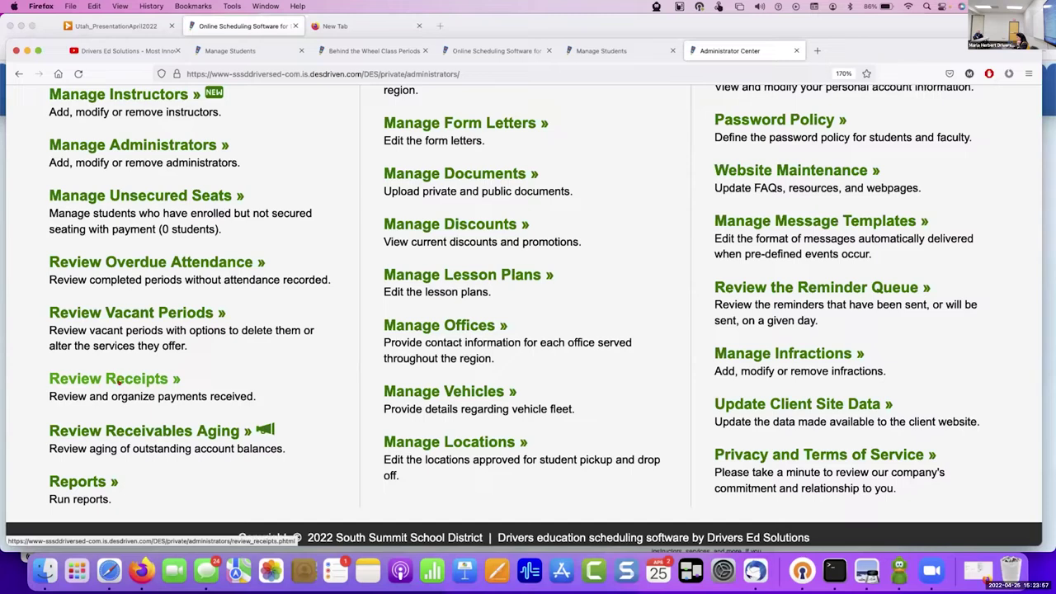
{"action": "right_click", "coordinate": [100, 481]}
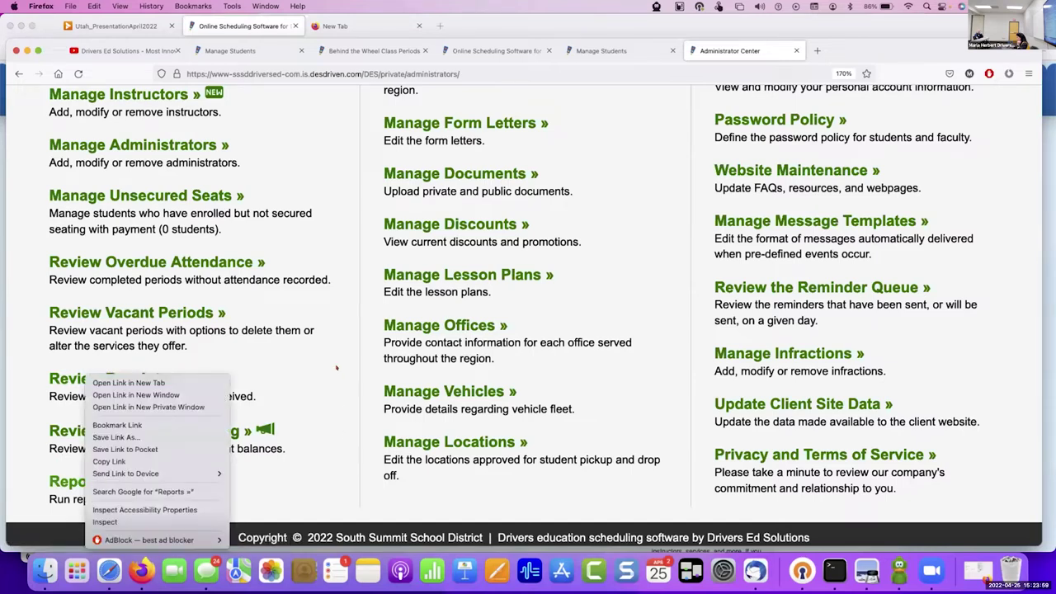
{"action": "key", "text": "Escape"}
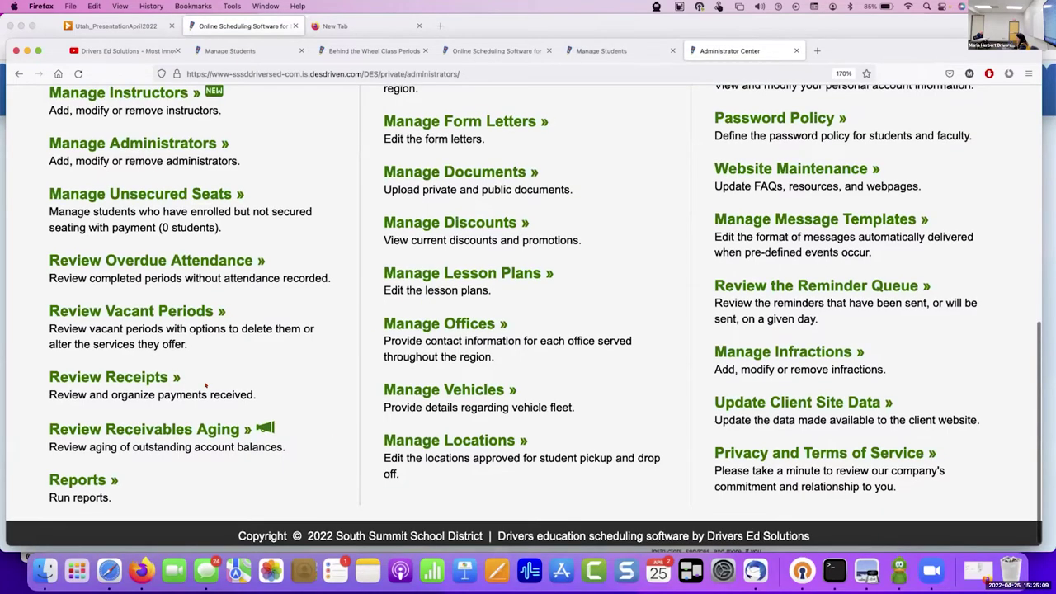
Open the Manage Students list and look over the students' balances.
{"action": "scroll", "coordinate": [206, 388], "scroll_direction": "up", "scroll_amount": 5}
{"action": "scroll", "coordinate": [205, 381], "scroll_direction": "up", "scroll_amount": 5}
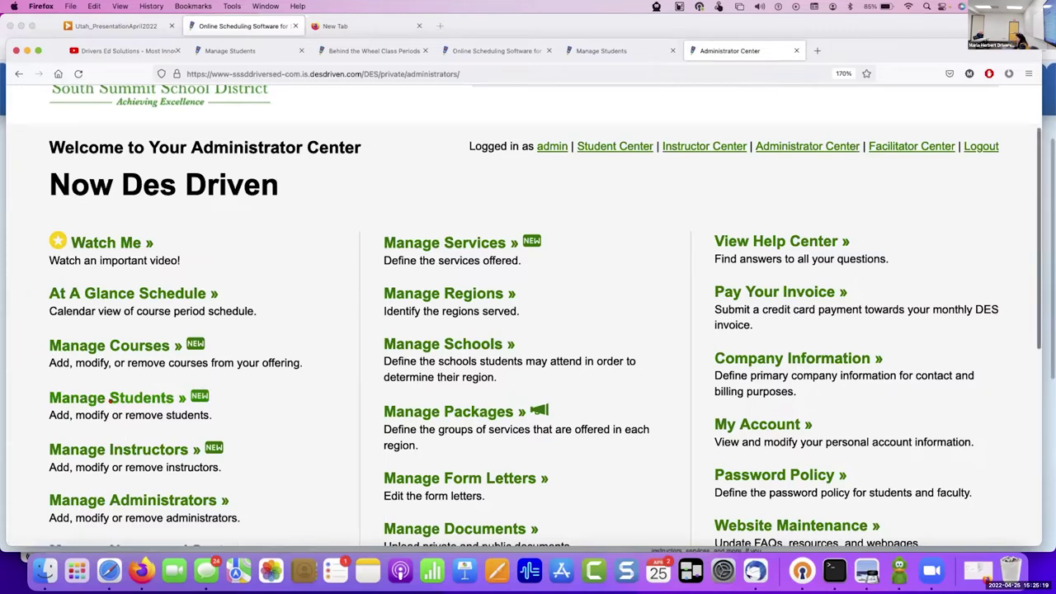
{"action": "left_click", "coordinate": [109, 401]}
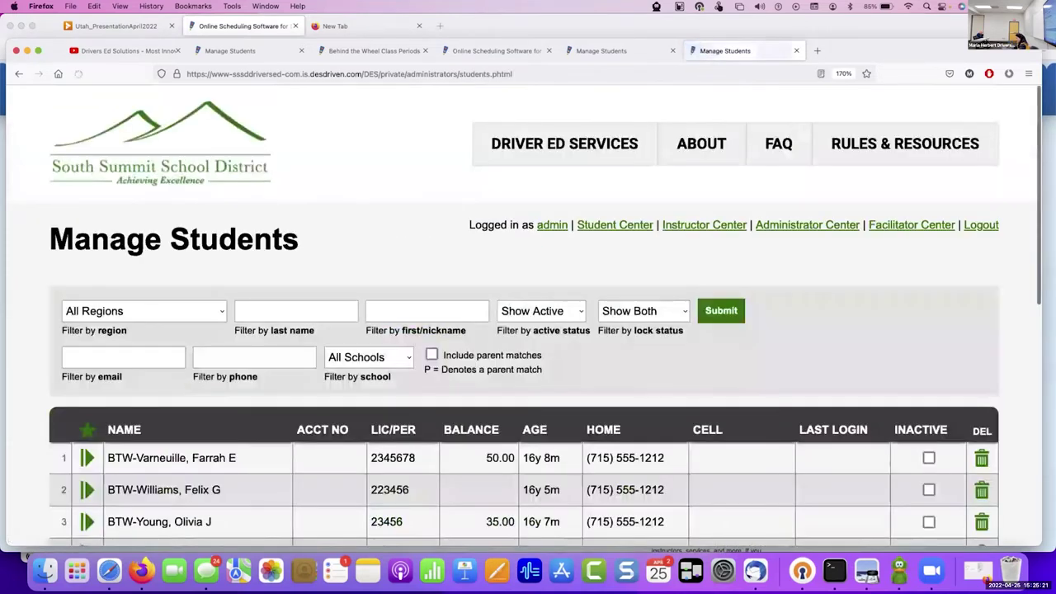
{"action": "scroll", "coordinate": [353, 426], "scroll_direction": "down", "scroll_amount": 2}
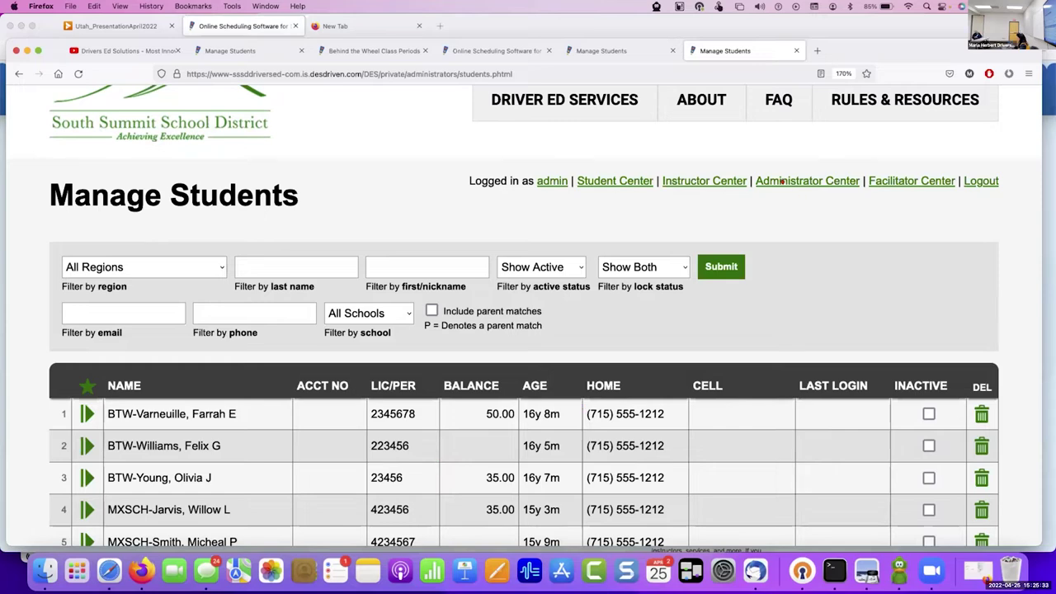
From the Administrator Center, open the Complete Driver Ed Package for editing and examine its services, prices and no-show fees.
{"action": "left_click", "coordinate": [807, 181]}
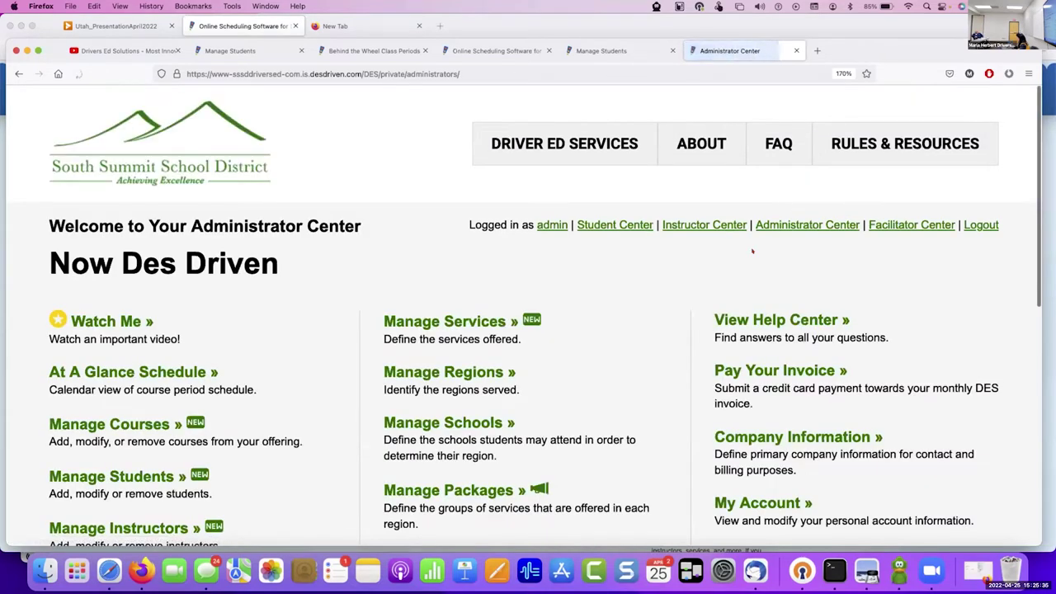
{"action": "scroll", "coordinate": [523, 400], "scroll_direction": "down", "scroll_amount": 3}
{"action": "left_click", "coordinate": [502, 348]}
{"action": "left_click", "coordinate": [82, 398]}
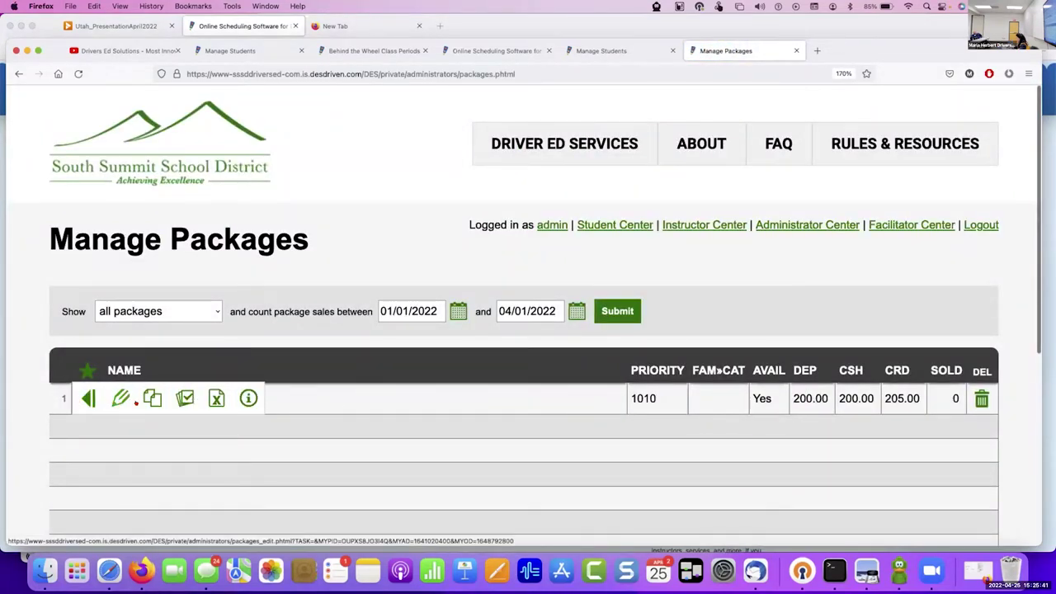
{"action": "left_click", "coordinate": [120, 399]}
{"action": "scroll", "coordinate": [627, 393], "scroll_direction": "down", "scroll_amount": 5}
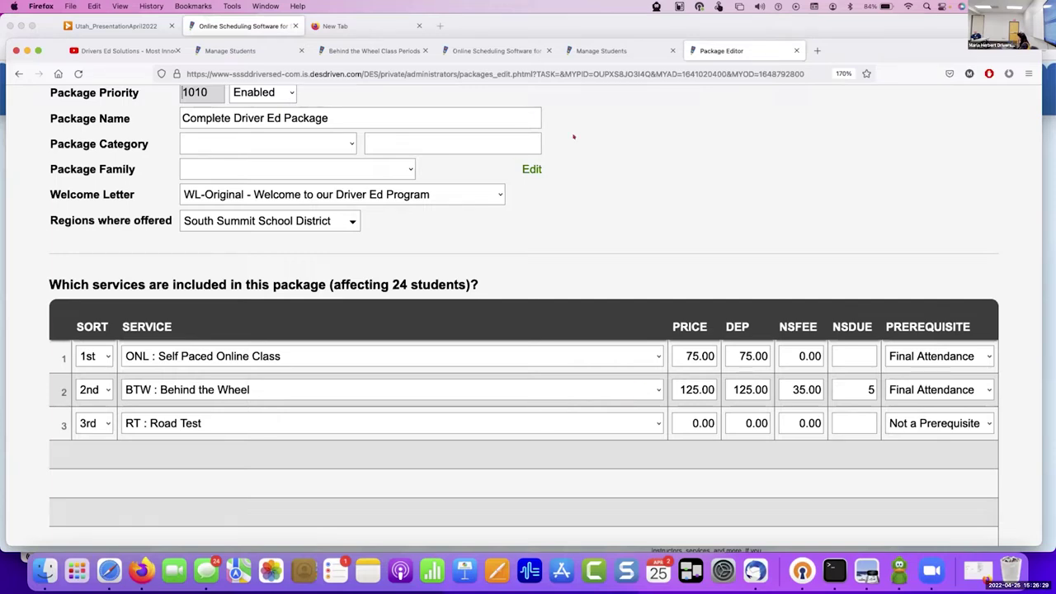
Go back through the Administrator Center to Manage Students and open the transcript of the student in row 1.
{"action": "scroll", "coordinate": [636, 176], "scroll_direction": "up", "scroll_amount": 5}
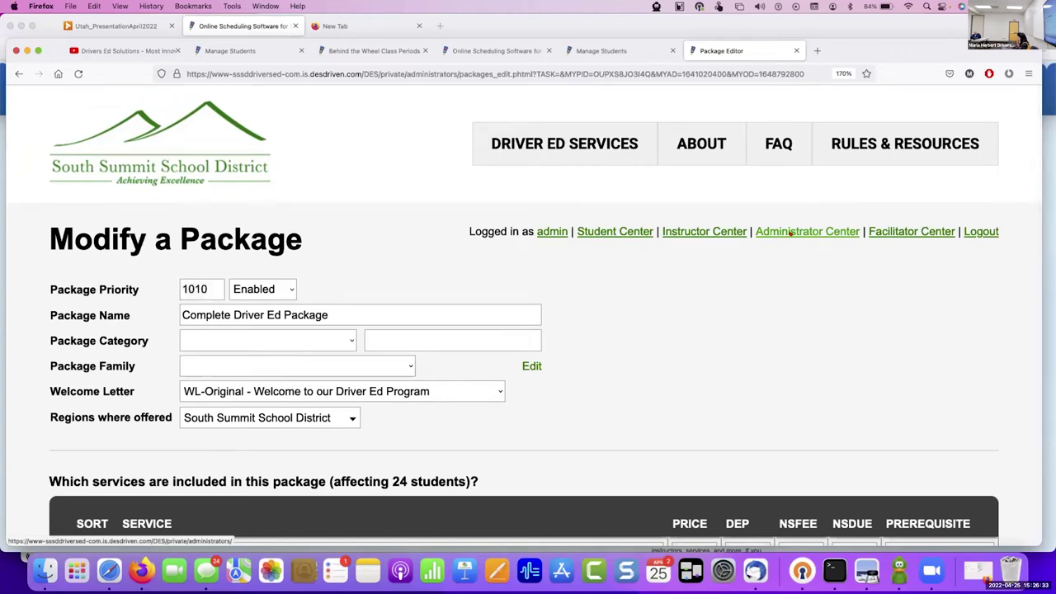
{"action": "left_click", "coordinate": [791, 233]}
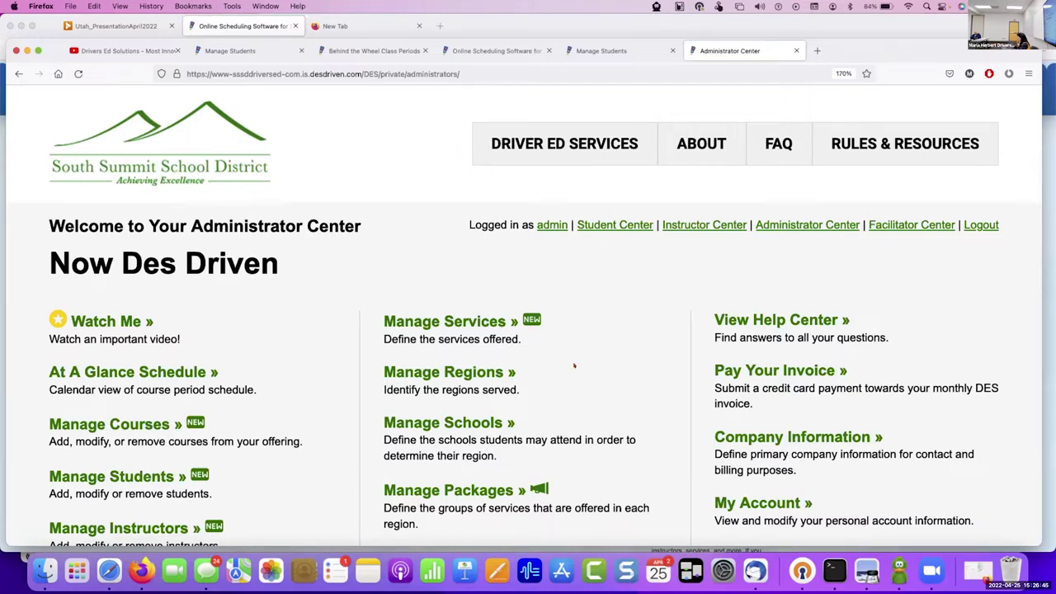
{"action": "left_click", "coordinate": [59, 475]}
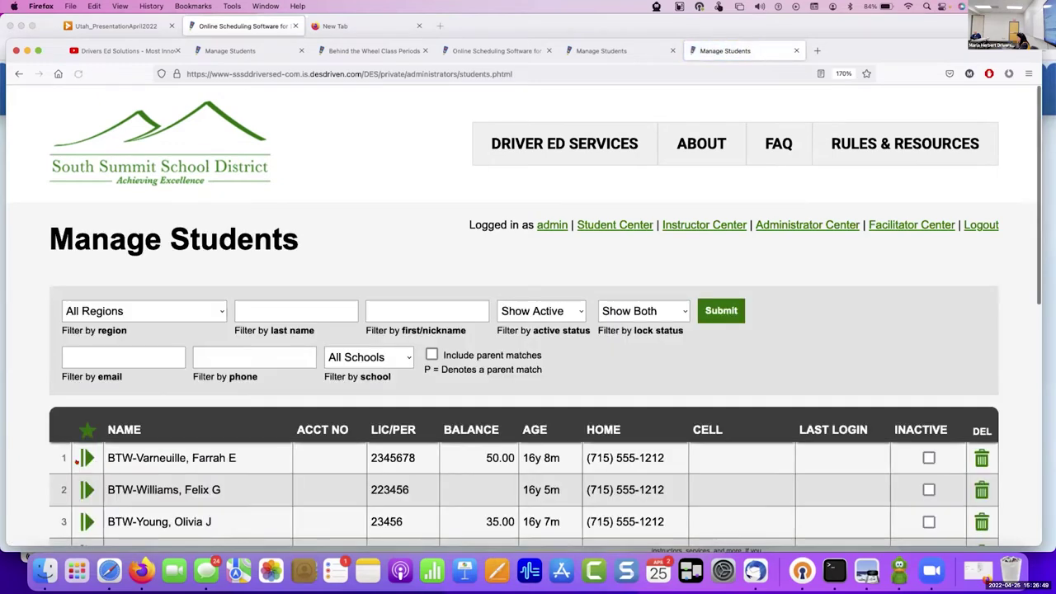
{"action": "mouse_move", "coordinate": [102, 460]}
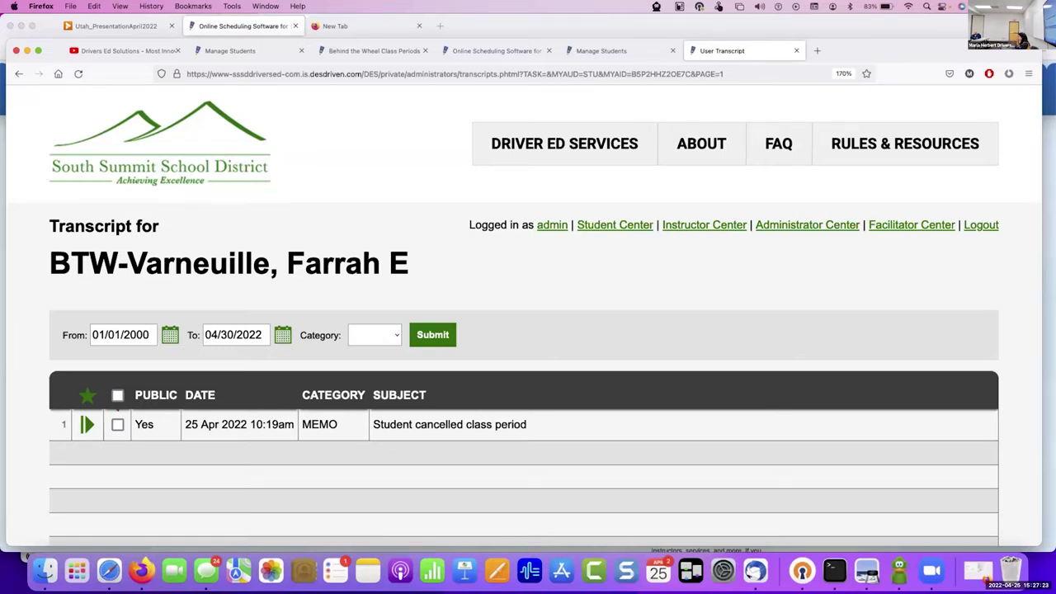
Open Manage Courses from the Administrator Center and show the enrollment of the 2022 Behind the Wheel course.
{"action": "left_click", "coordinate": [797, 224]}
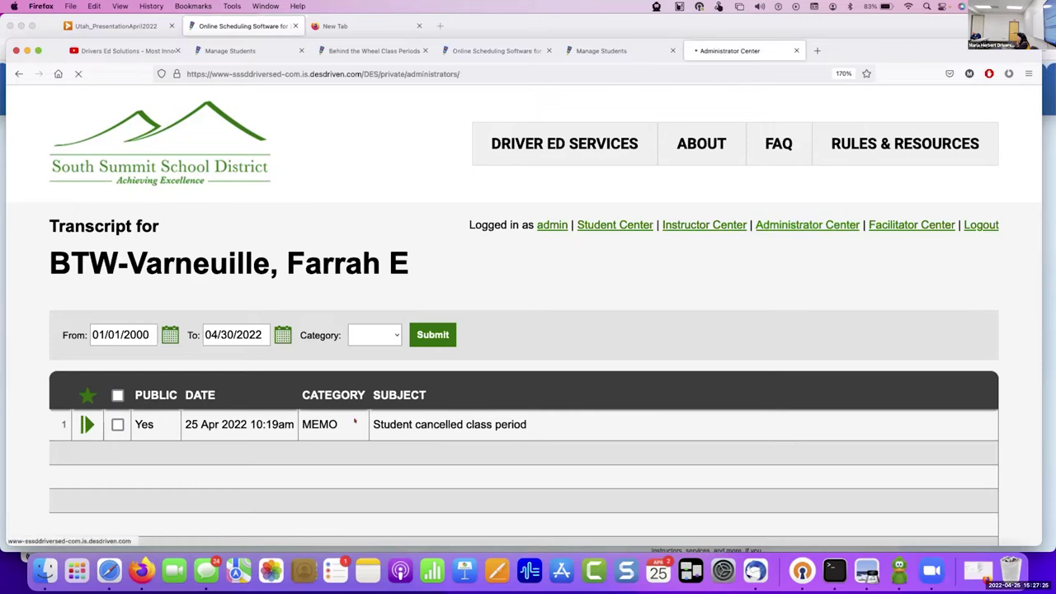
{"action": "left_click", "coordinate": [91, 424]}
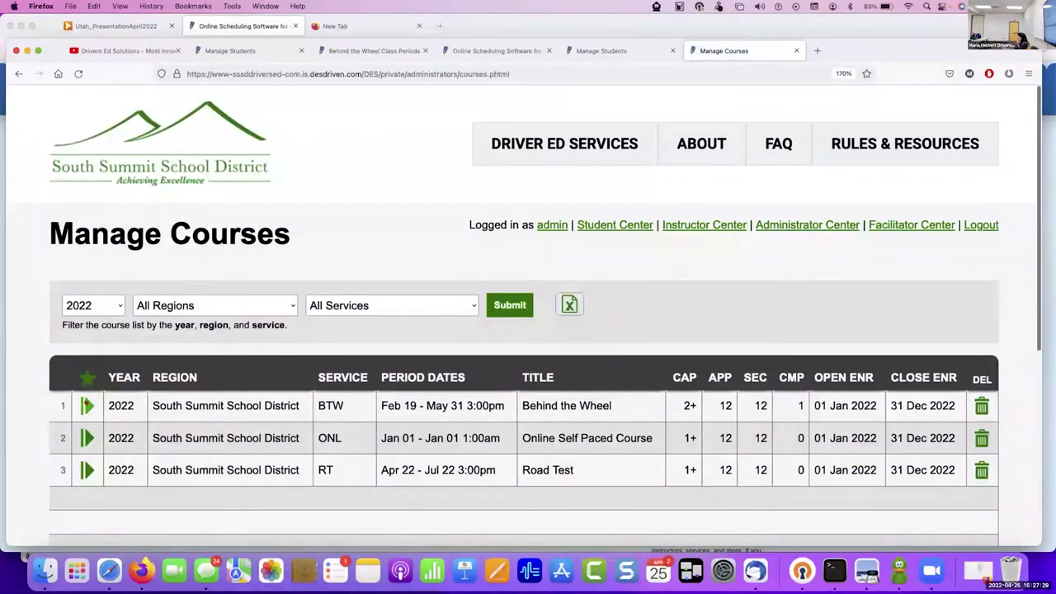
{"action": "left_click", "coordinate": [86, 405]}
{"action": "left_click", "coordinate": [183, 405]}
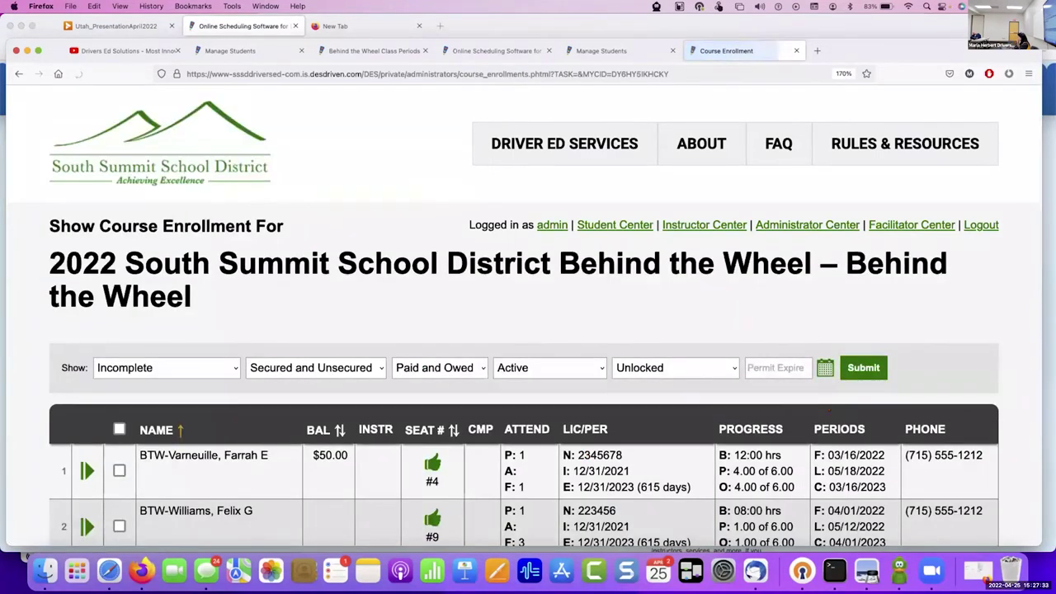
Select all students in the Behind the Wheel course enrollment list.
{"action": "scroll", "coordinate": [627, 487], "scroll_direction": "down", "scroll_amount": 5}
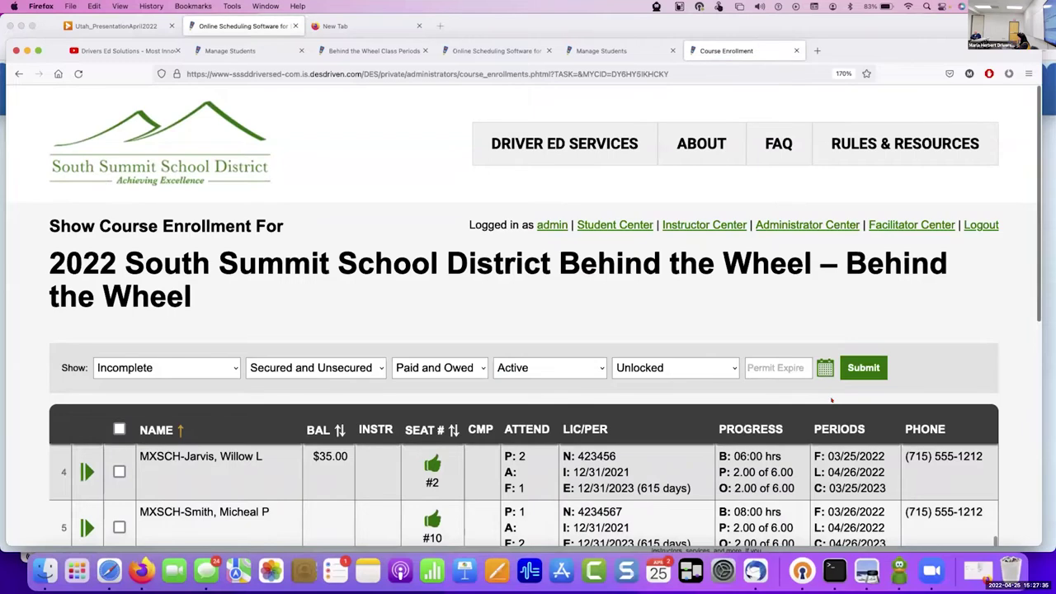
{"action": "scroll", "coordinate": [618, 390], "scroll_direction": "down", "scroll_amount": 2}
{"action": "scroll", "coordinate": [618, 391], "scroll_direction": "down", "scroll_amount": 2}
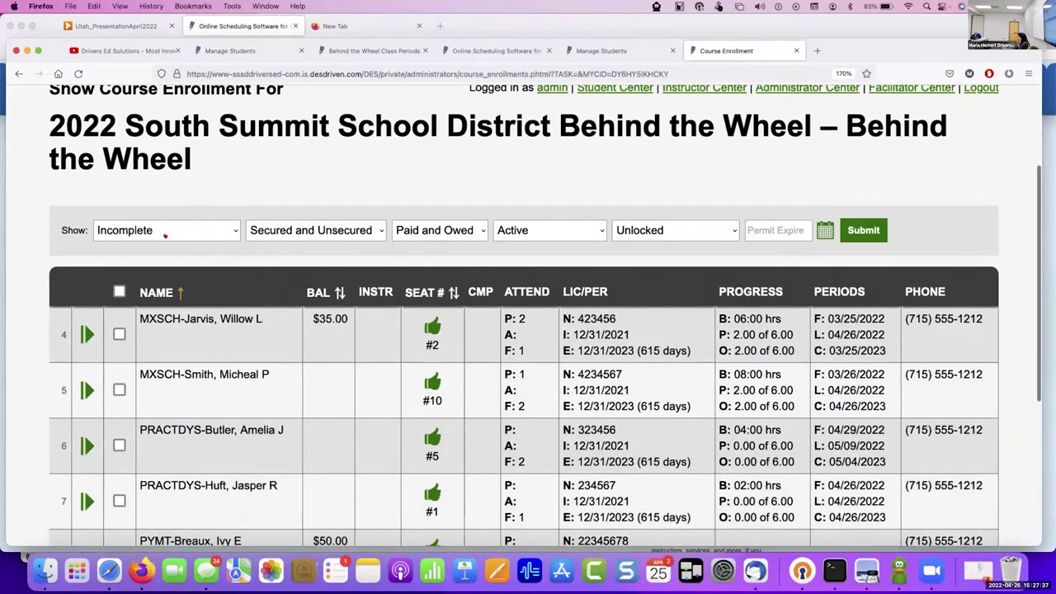
{"action": "left_click", "coordinate": [119, 291]}
{"action": "scroll", "coordinate": [312, 330], "scroll_direction": "down", "scroll_amount": 10}
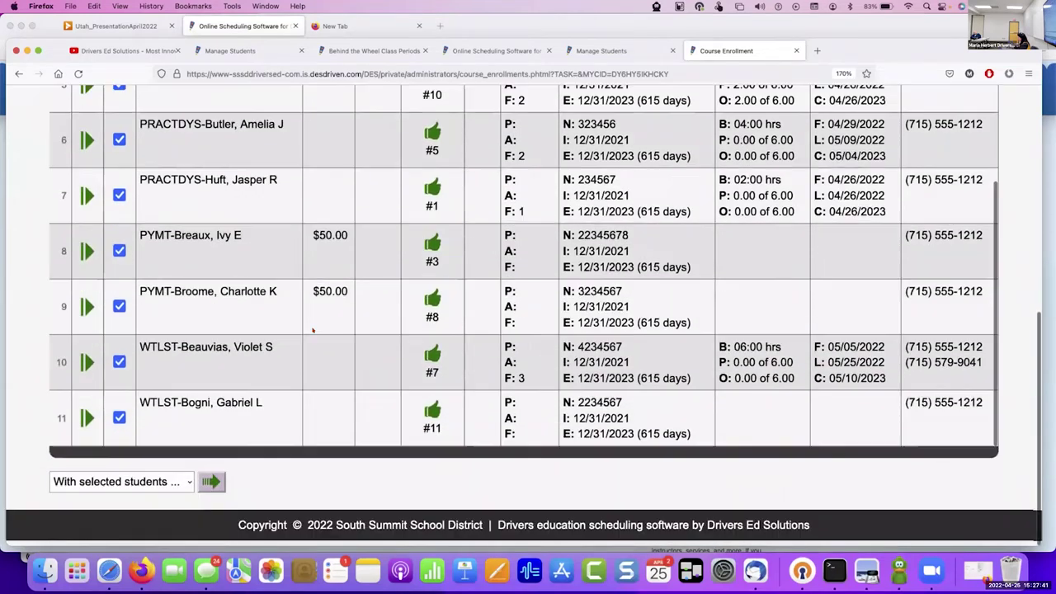
Prepare a 15.00 fee for the selected students with the ledger memo "Fuel Charge" and view its due date options.
{"action": "left_click", "coordinate": [122, 485]}
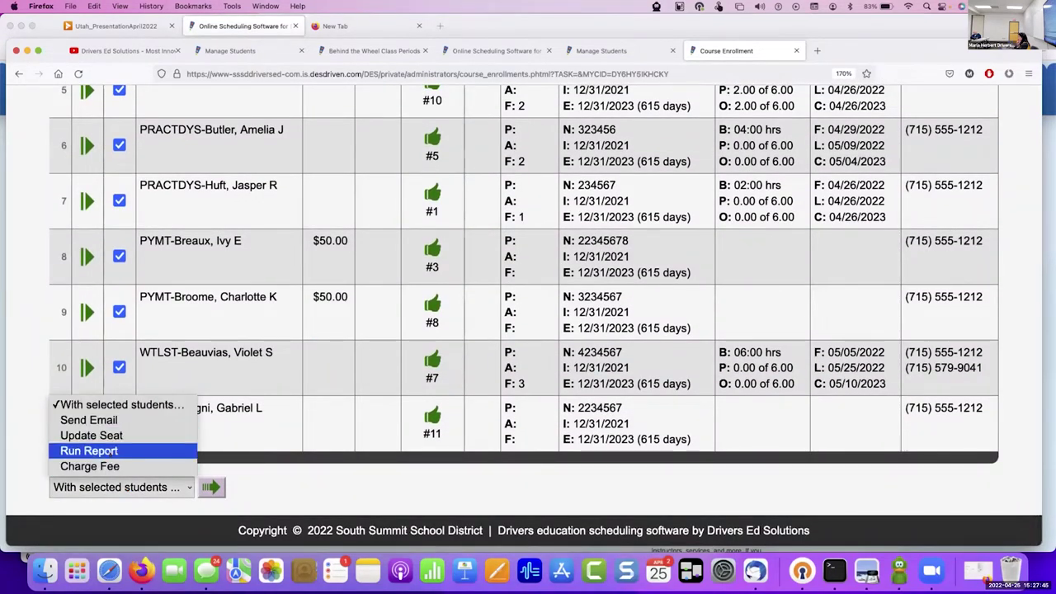
{"action": "left_click", "coordinate": [197, 468]}
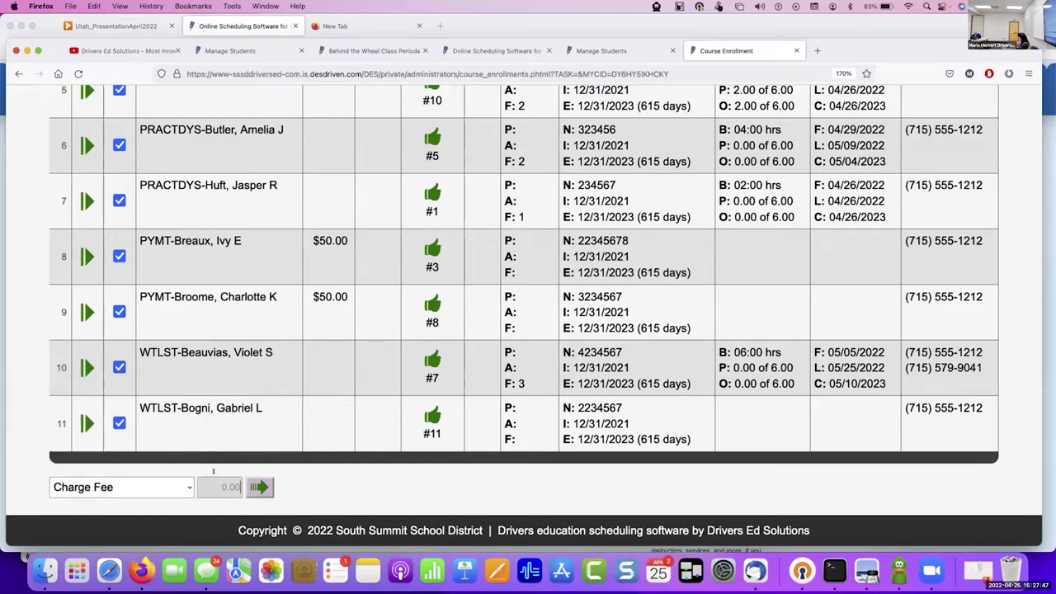
{"action": "left_click", "coordinate": [240, 486]}
{"action": "type", "text": "15.00"}
{"action": "key", "text": "Tab"}
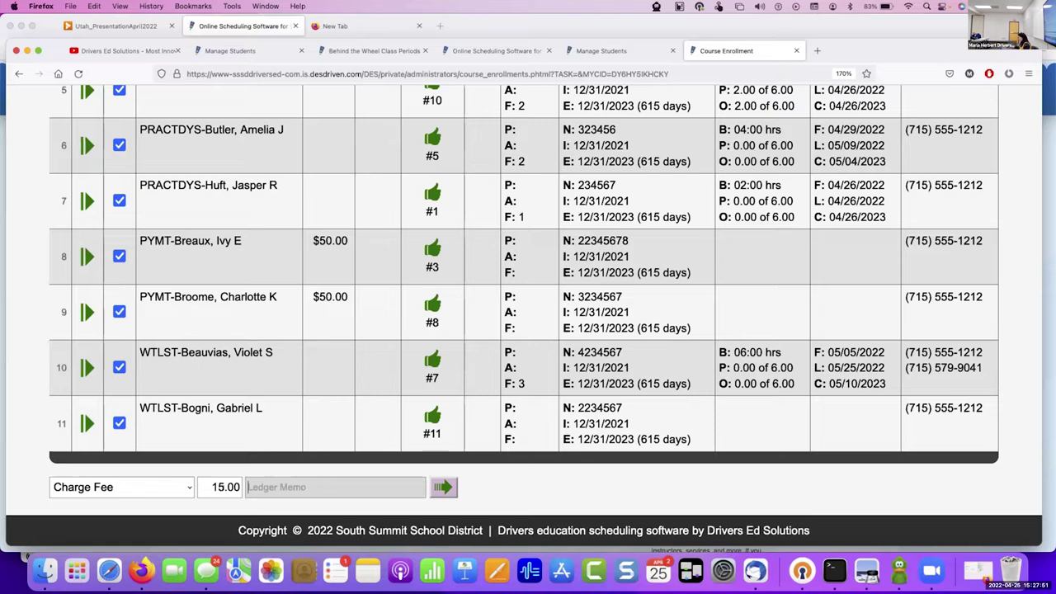
{"action": "type", "text": "Fu"}
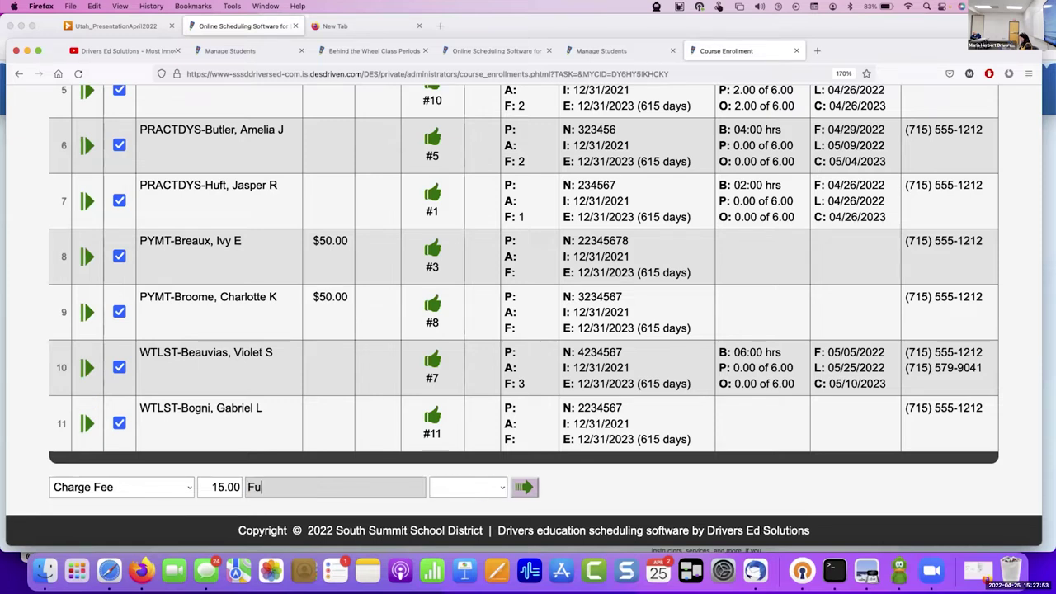
{"action": "type", "text": "el Charge"}
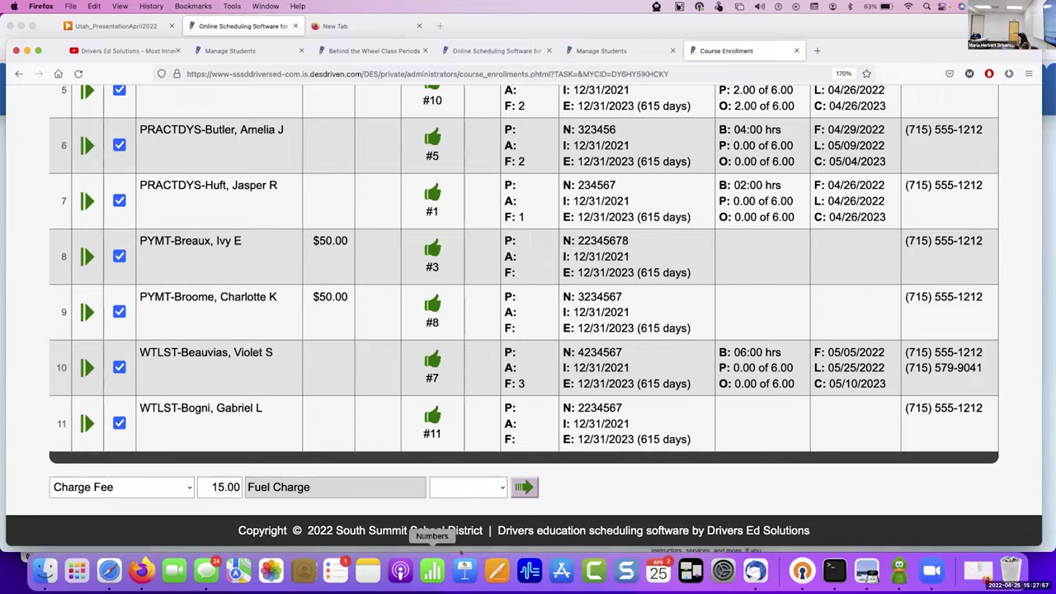
{"action": "left_click", "coordinate": [444, 489]}
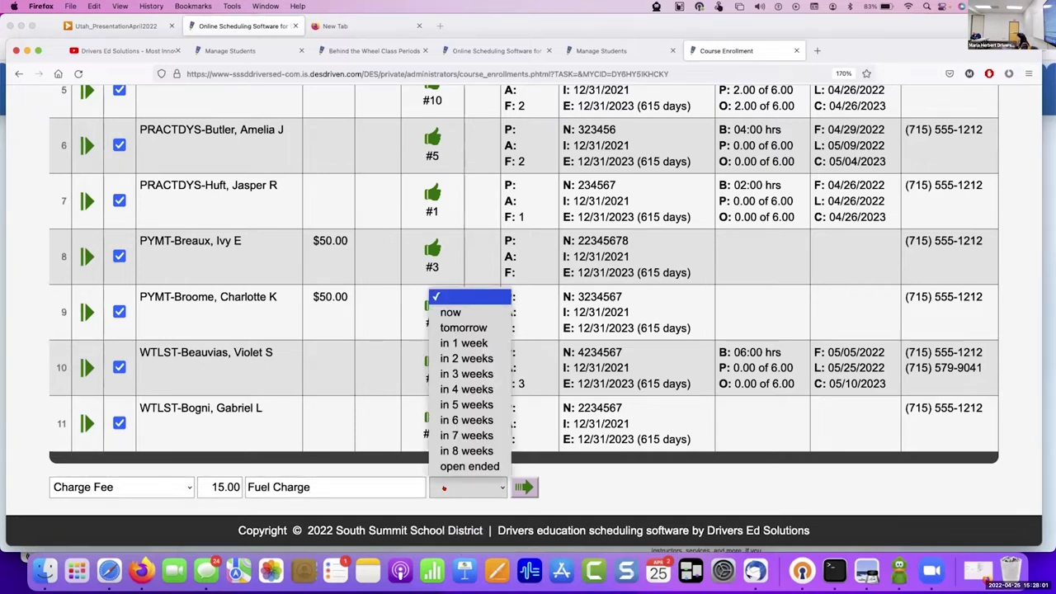
{"action": "scroll", "coordinate": [448, 484], "scroll_direction": "up", "scroll_amount": 1}
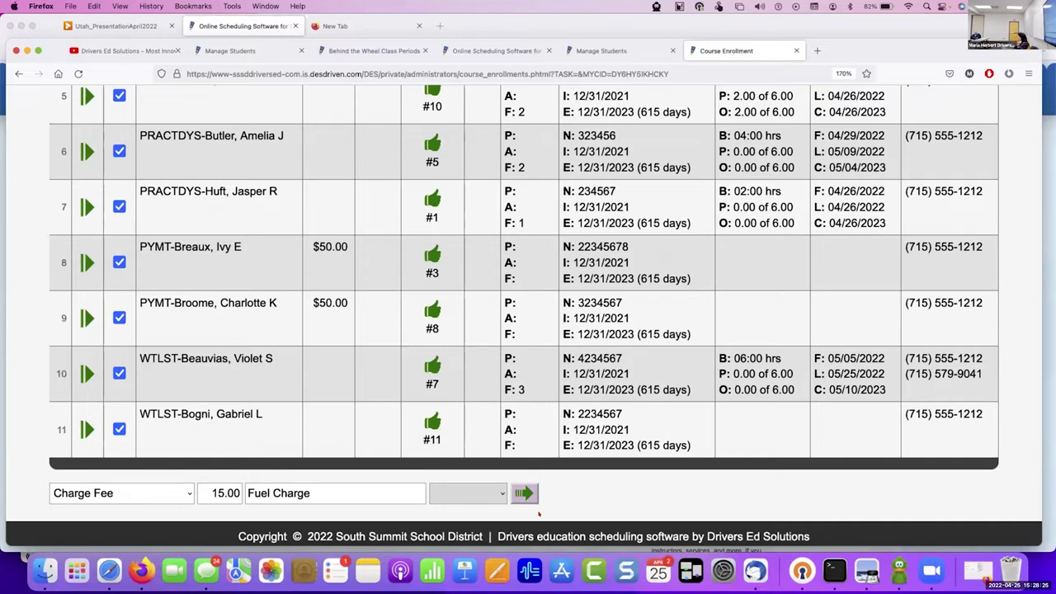
Open the Administrator Center in a new browser tab and switch to it.
{"action": "scroll", "coordinate": [539, 513], "scroll_direction": "up", "scroll_amount": 10}
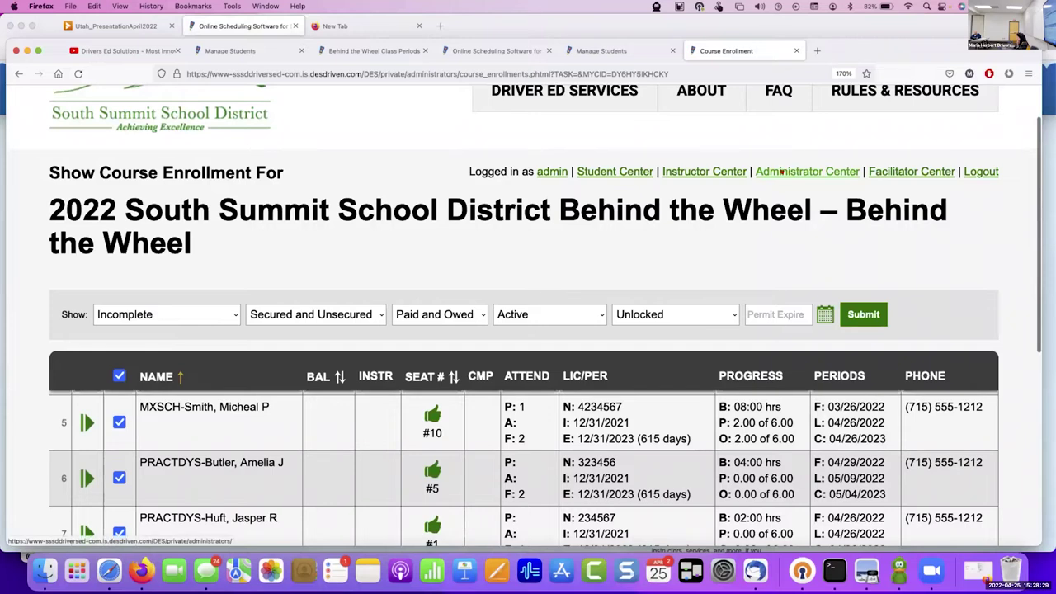
{"action": "right_click", "coordinate": [780, 171]}
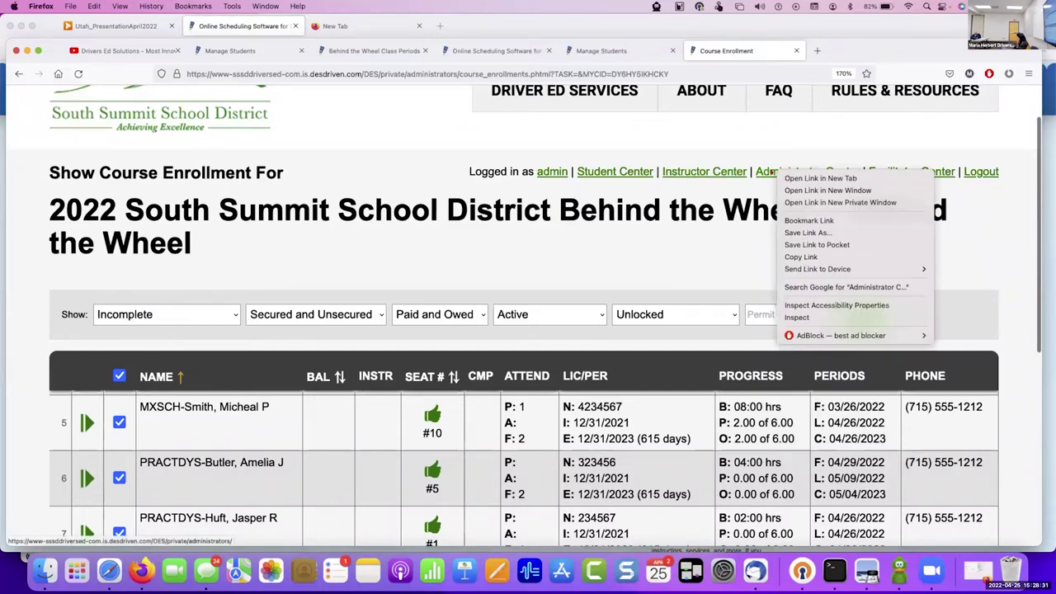
{"action": "left_click", "coordinate": [820, 178]}
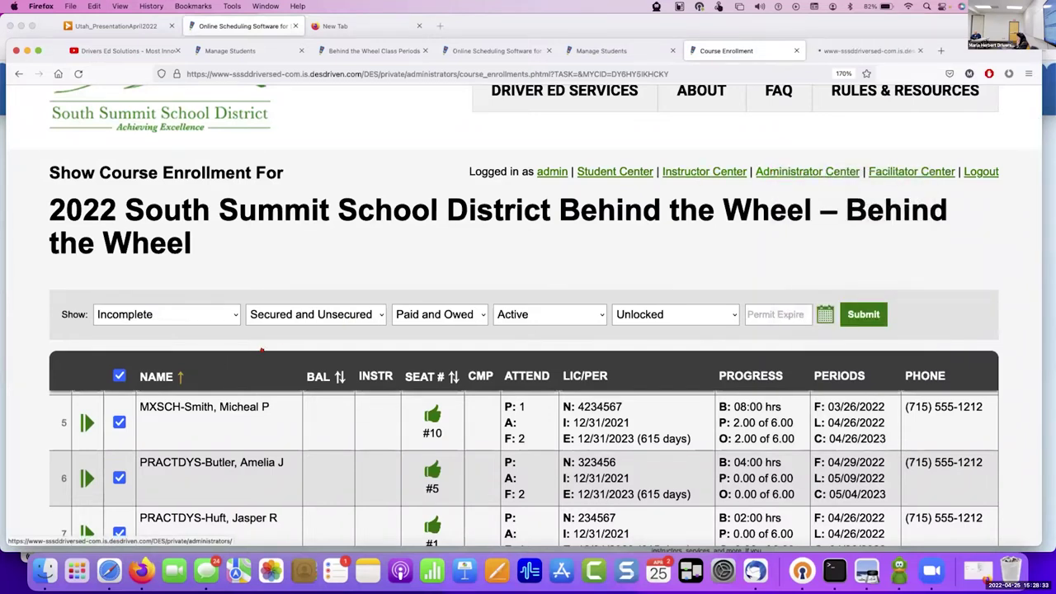
{"action": "right_click", "coordinate": [269, 351]}
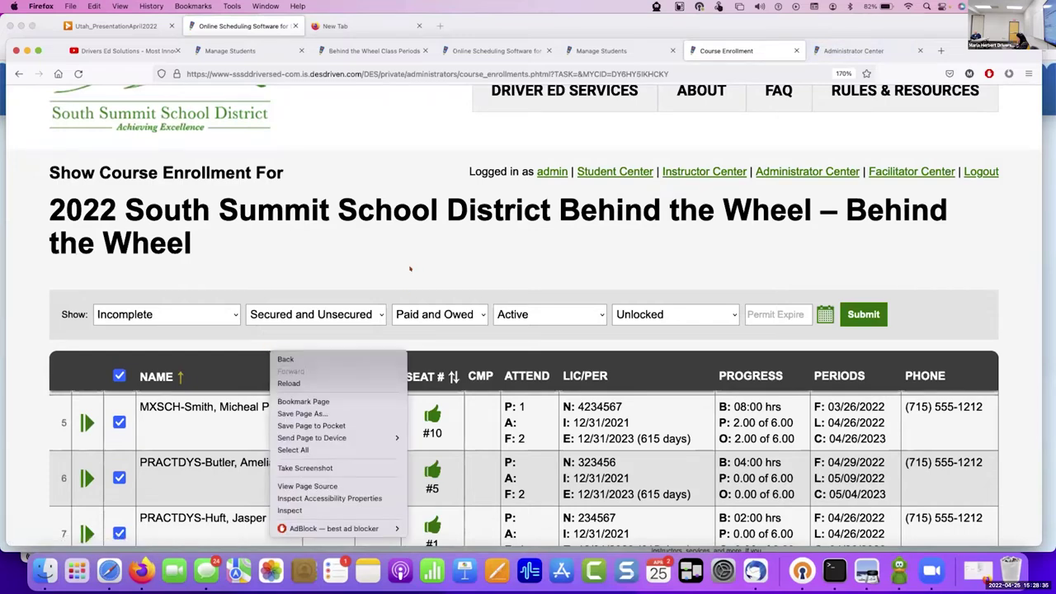
{"action": "left_click", "coordinate": [172, 363]}
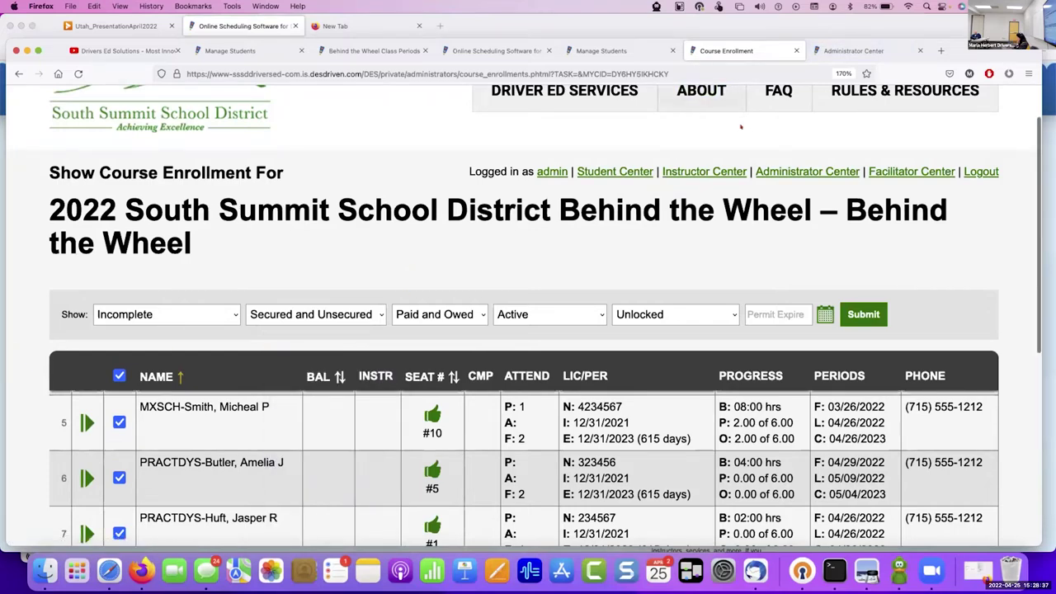
{"action": "left_click", "coordinate": [850, 50]}
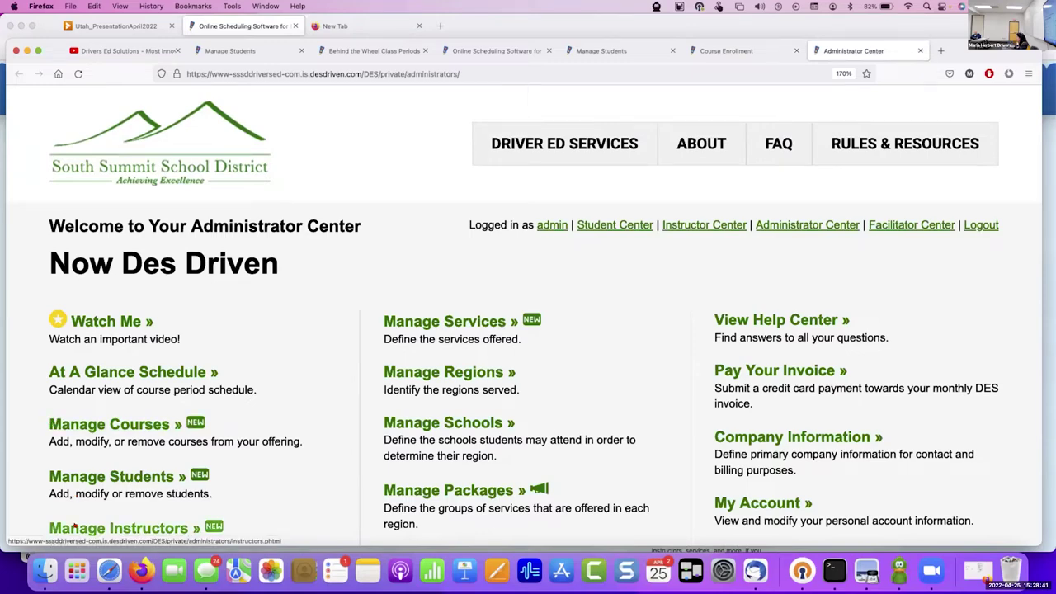
Open Manage Instructors and enter the Instructor Center as the Behind the Wheel instructor in row 2.
{"action": "left_click", "coordinate": [73, 524]}
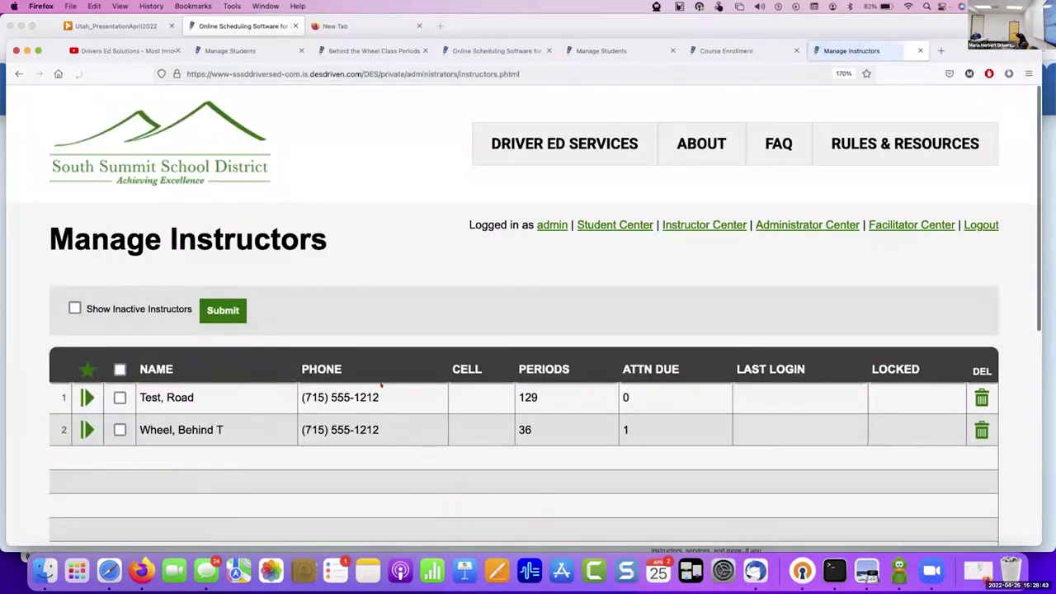
{"action": "left_click", "coordinate": [87, 430]}
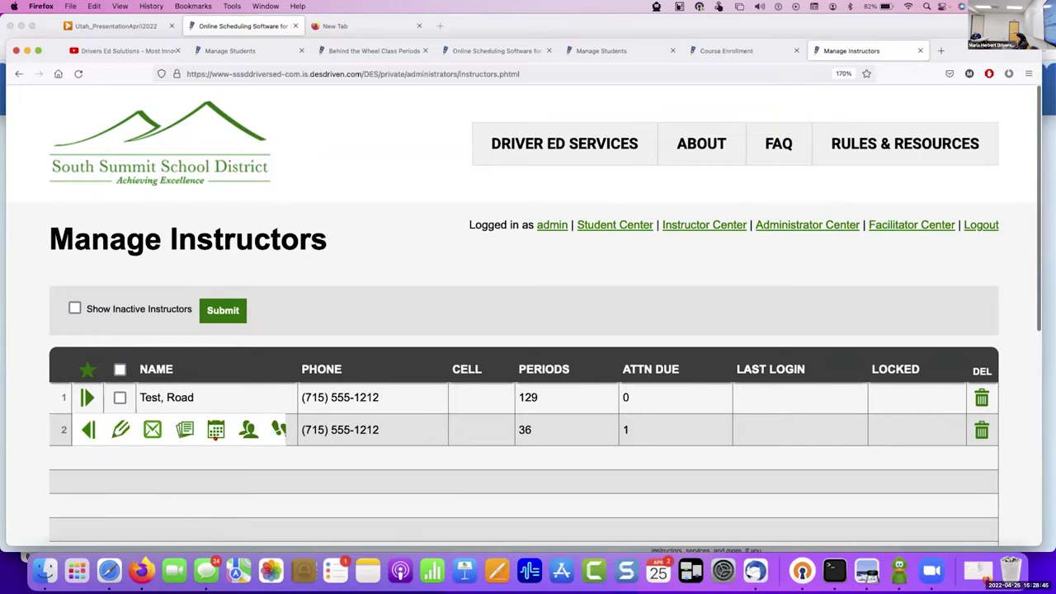
{"action": "left_click", "coordinate": [248, 429]}
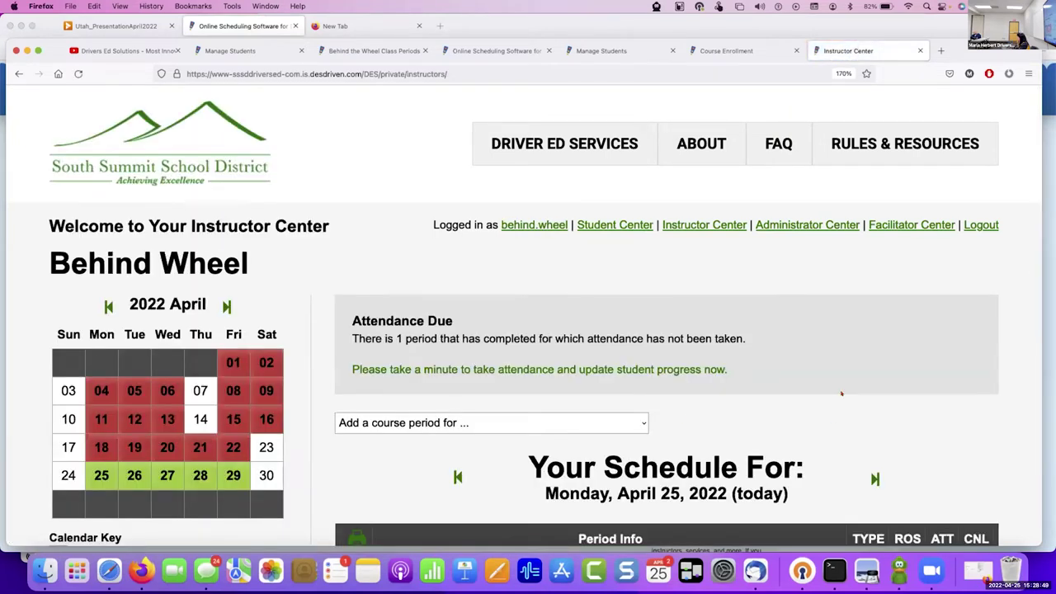
Look over the instructor's schedule, including the periods on April 22 and April 21, 2022.
{"action": "scroll", "coordinate": [842, 393], "scroll_direction": "down", "scroll_amount": 3}
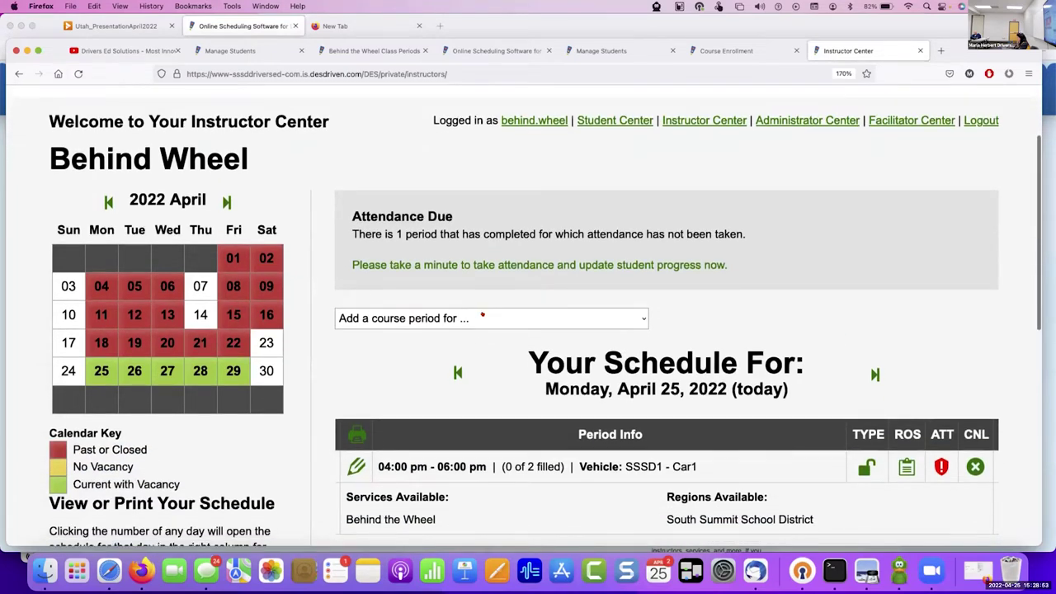
{"action": "scroll", "coordinate": [590, 367], "scroll_direction": "down", "scroll_amount": 5}
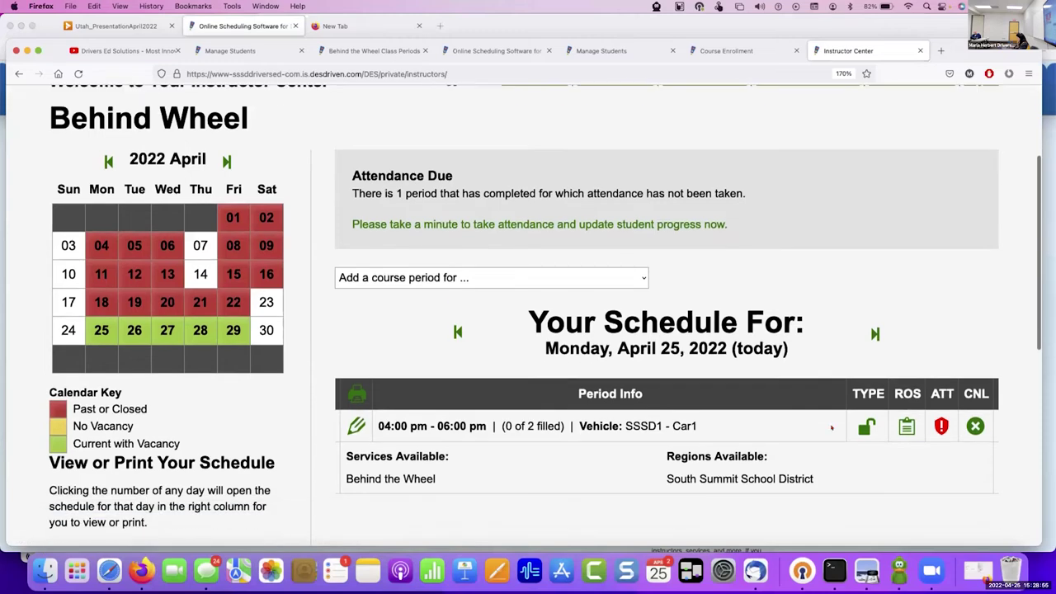
{"action": "scroll", "coordinate": [591, 366], "scroll_direction": "down", "scroll_amount": 2}
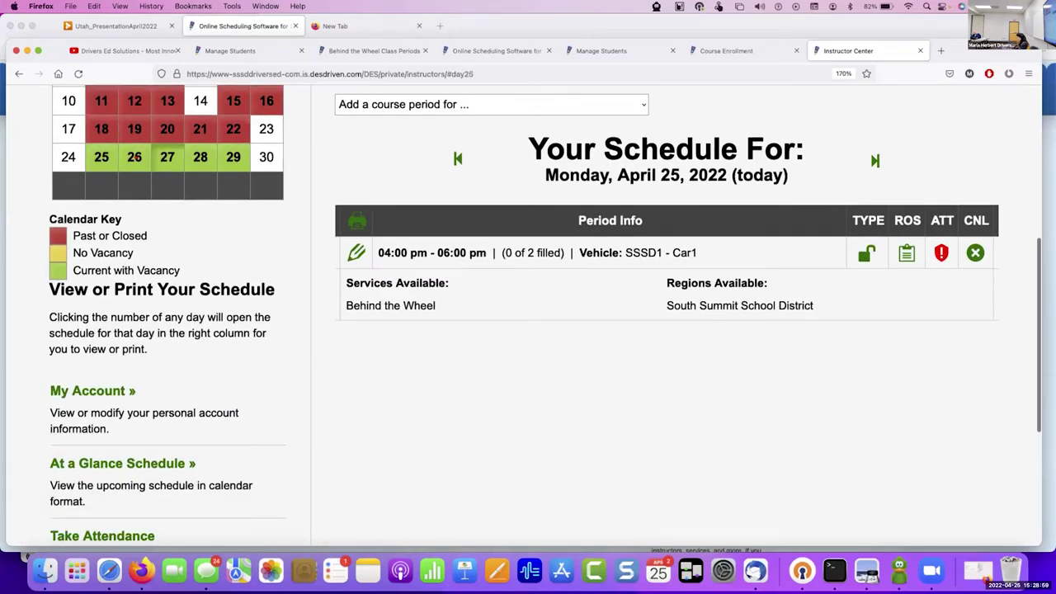
{"action": "left_click", "coordinate": [229, 129]}
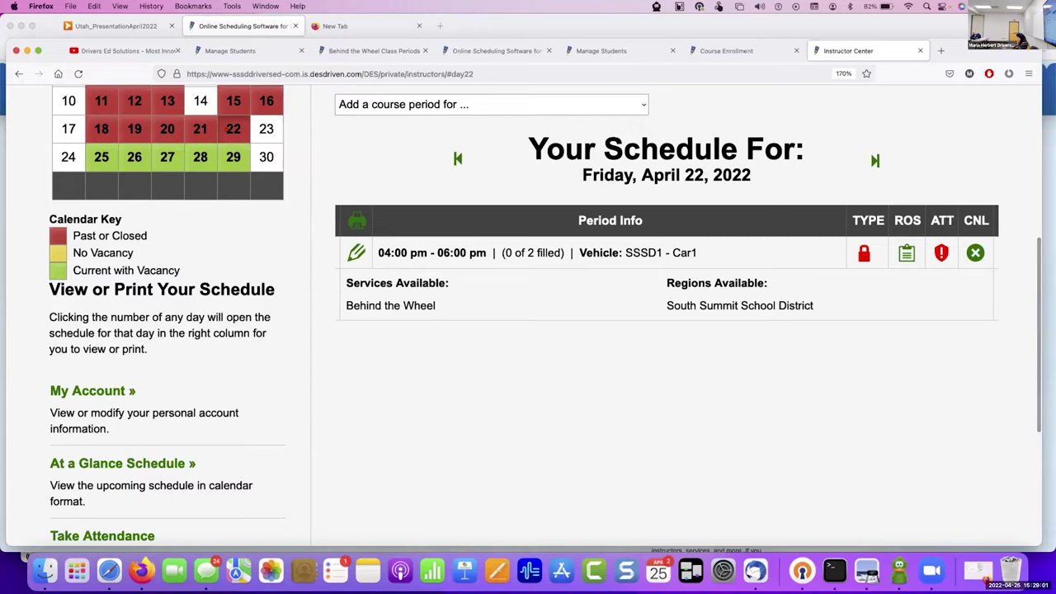
{"action": "left_click", "coordinate": [199, 129]}
{"action": "scroll", "coordinate": [528, 330], "scroll_direction": "up", "scroll_amount": 10}
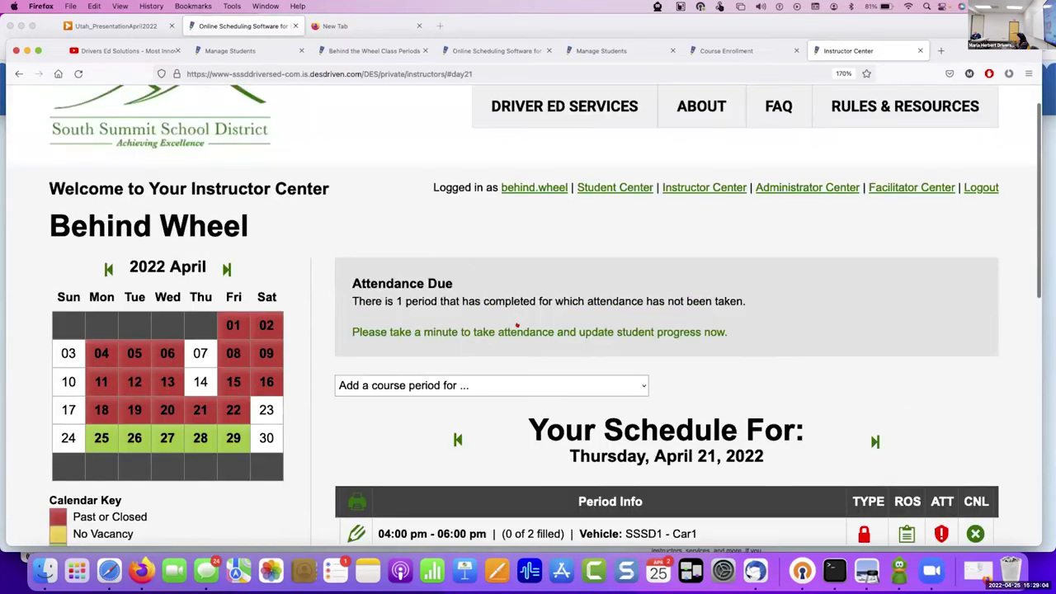
Open the attendance form for the overdue 30 Mar 2022 Behind the Wheel period and look over its fields.
{"action": "left_click", "coordinate": [518, 328]}
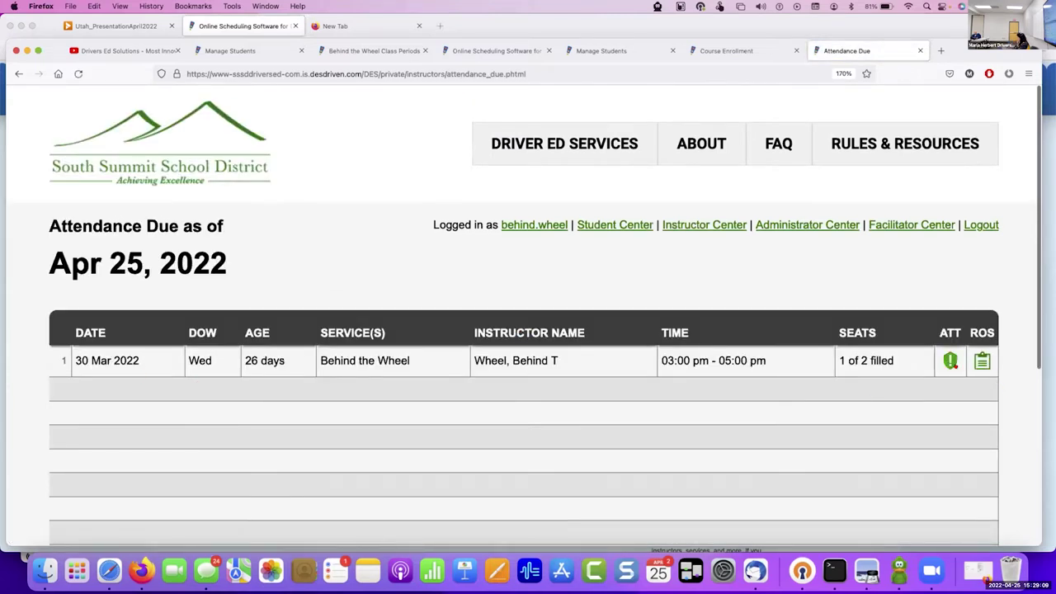
{"action": "left_click", "coordinate": [949, 361]}
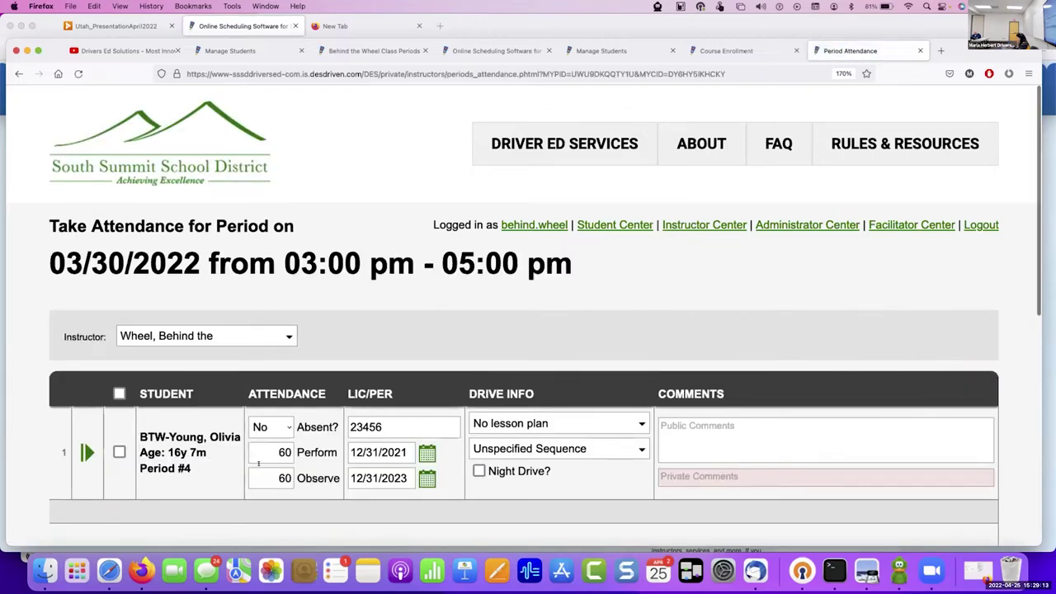
{"action": "scroll", "coordinate": [259, 464], "scroll_direction": "down", "scroll_amount": 4}
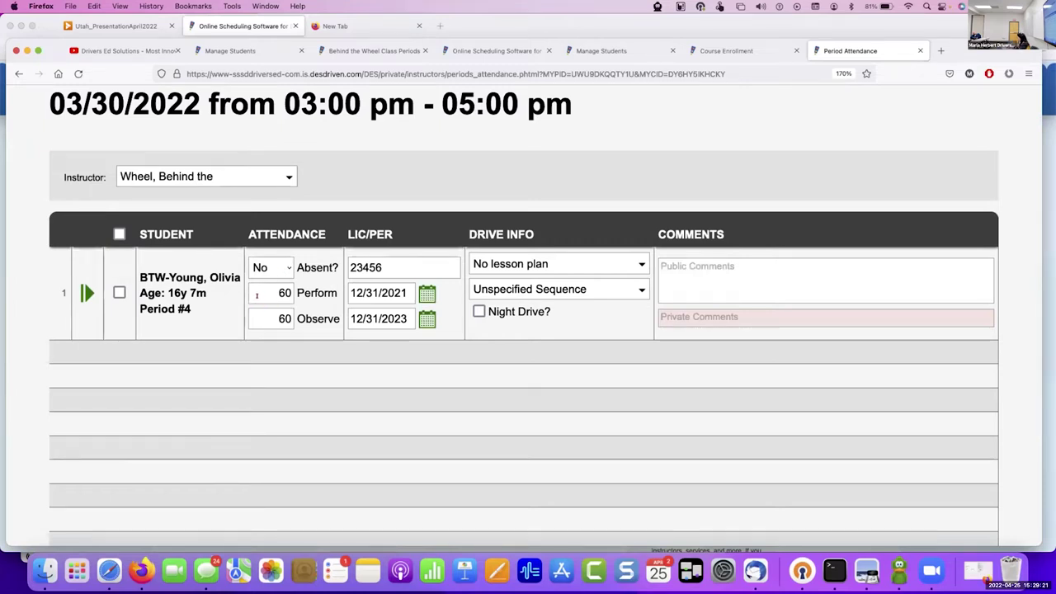
{"action": "scroll", "coordinate": [339, 367], "scroll_direction": "down", "scroll_amount": 3}
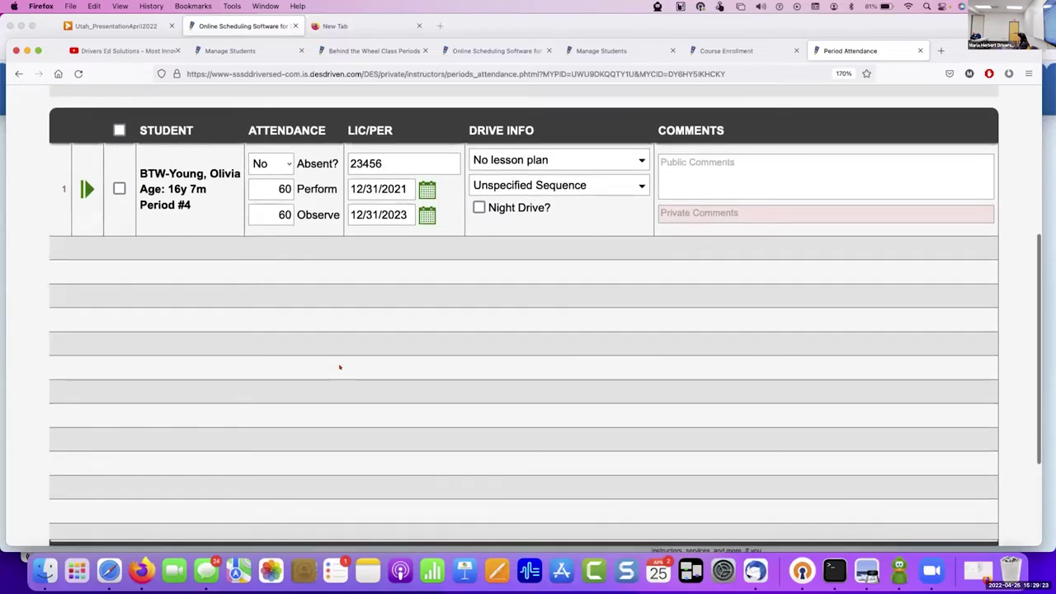
{"action": "scroll", "coordinate": [339, 367], "scroll_direction": "down", "scroll_amount": 4}
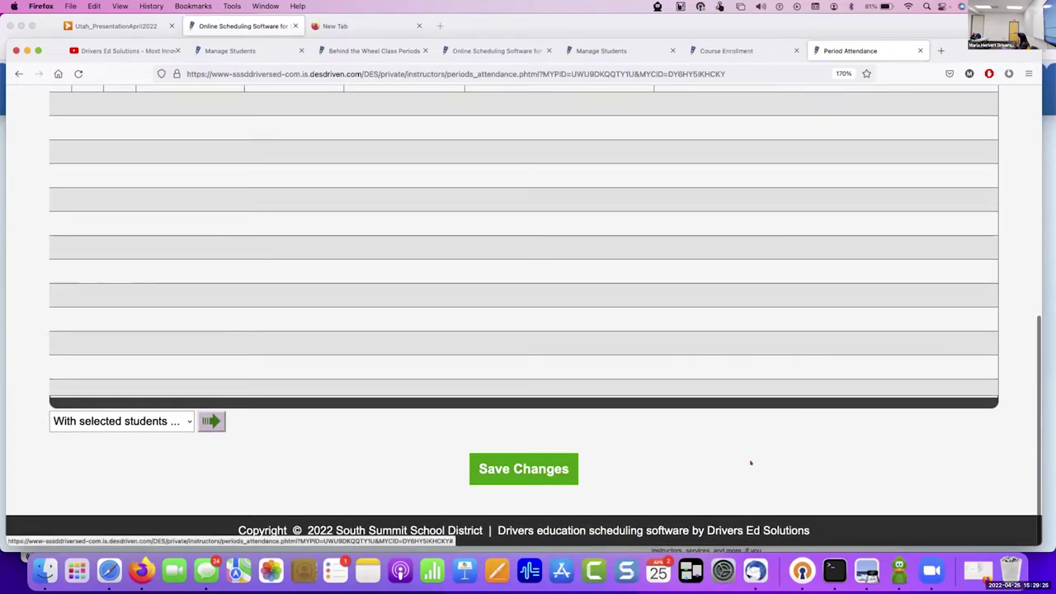
{"action": "scroll", "coordinate": [751, 462], "scroll_direction": "up", "scroll_amount": 6}
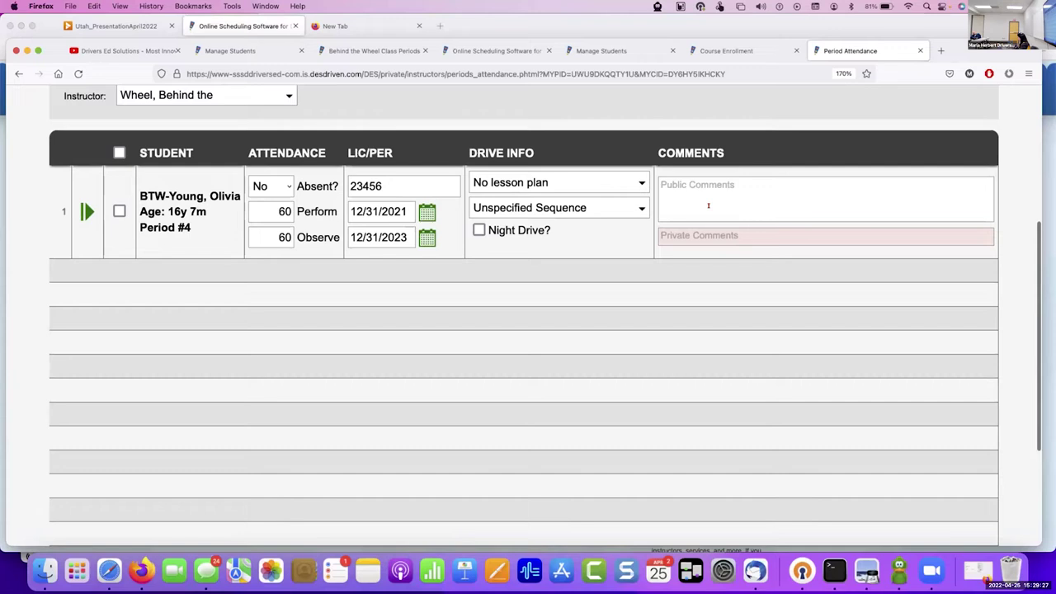
Check the public and private comment fields, leave them blank, and save the period's attendance.
{"action": "left_click", "coordinate": [707, 206]}
{"action": "left_click", "coordinate": [692, 231]}
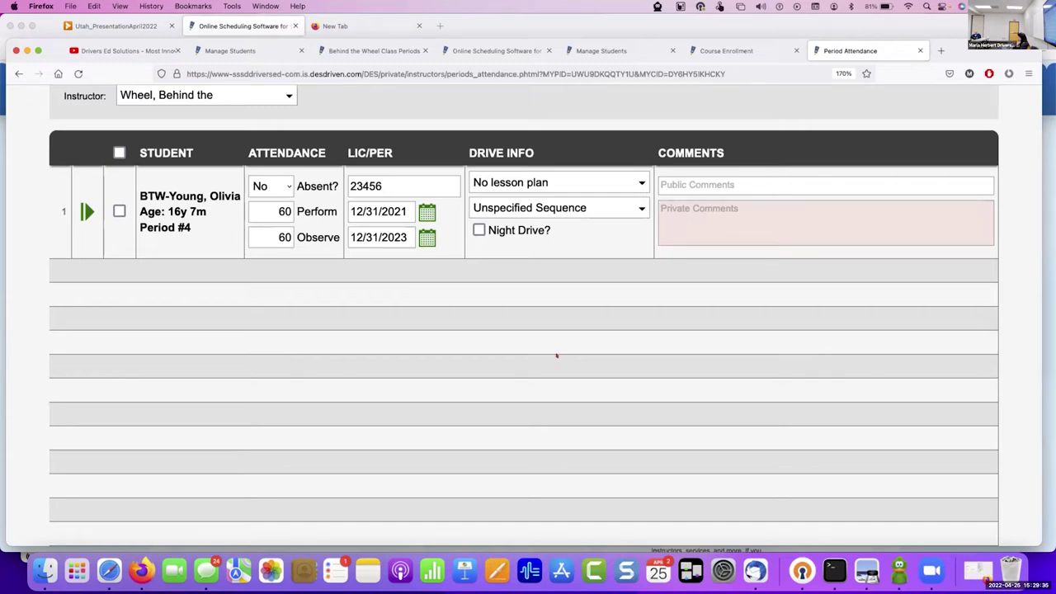
{"action": "scroll", "coordinate": [556, 355], "scroll_direction": "down", "scroll_amount": 5}
{"action": "left_click", "coordinate": [507, 469]}
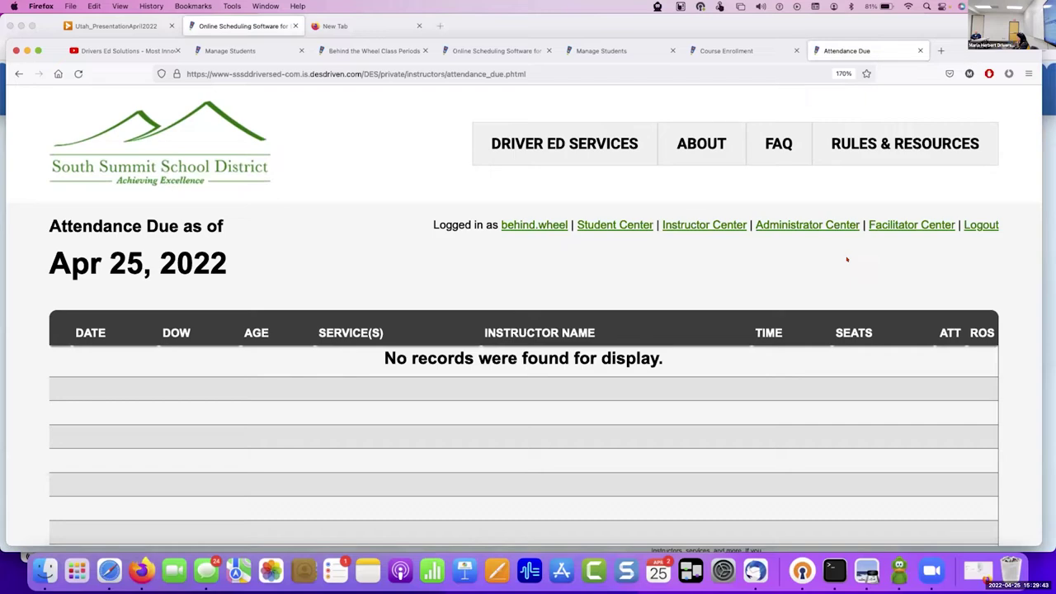
Return to the Instructor Center and start a new course period for the 2022 South Summit School District BTW Behind the Wheel course.
{"action": "left_click", "coordinate": [808, 224]}
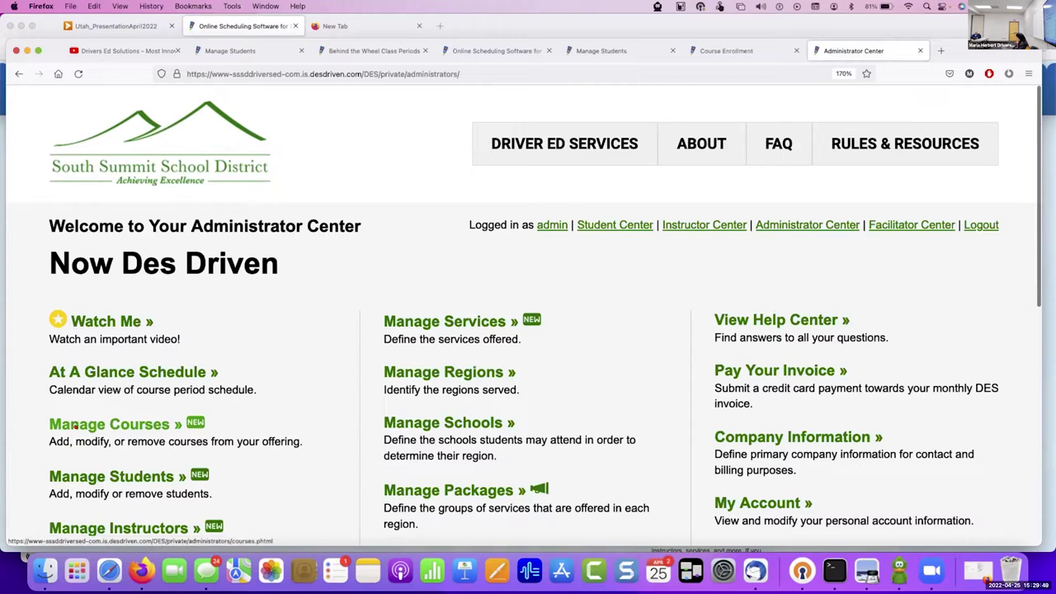
{"action": "left_click", "coordinate": [75, 424]}
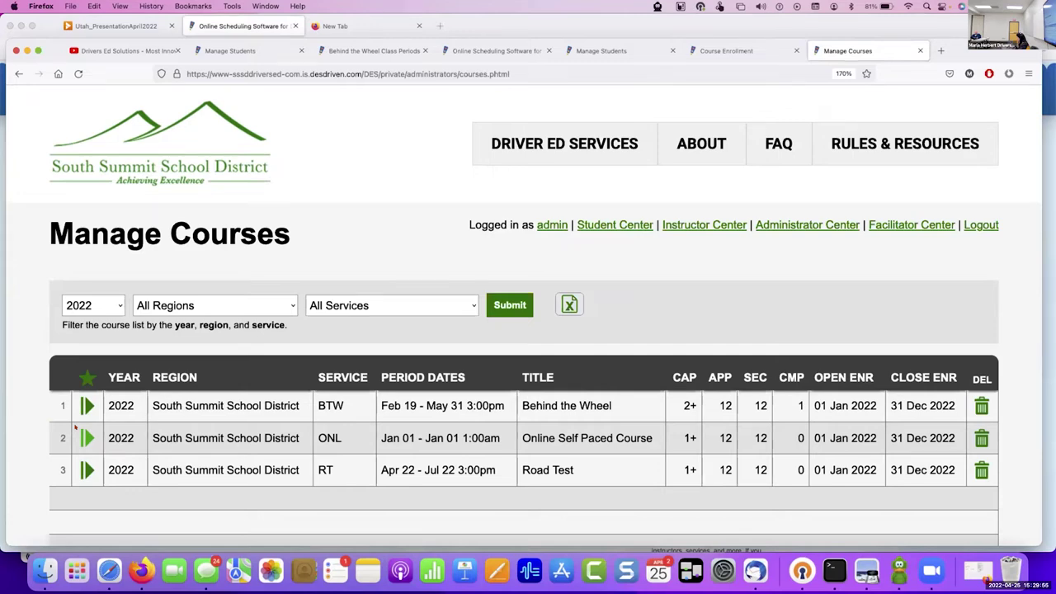
{"action": "left_click", "coordinate": [693, 224]}
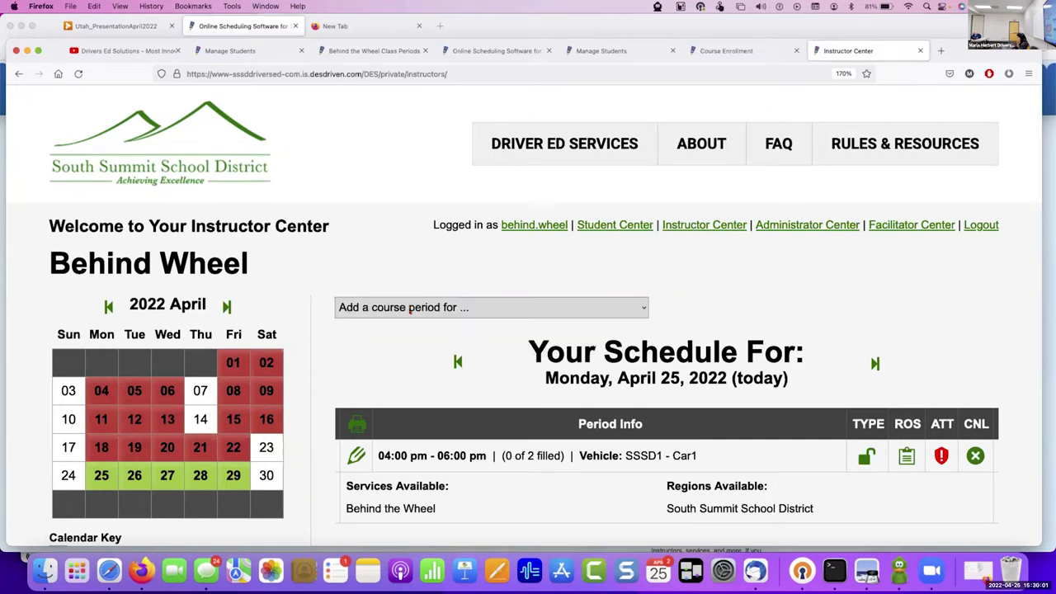
{"action": "left_click", "coordinate": [410, 308]}
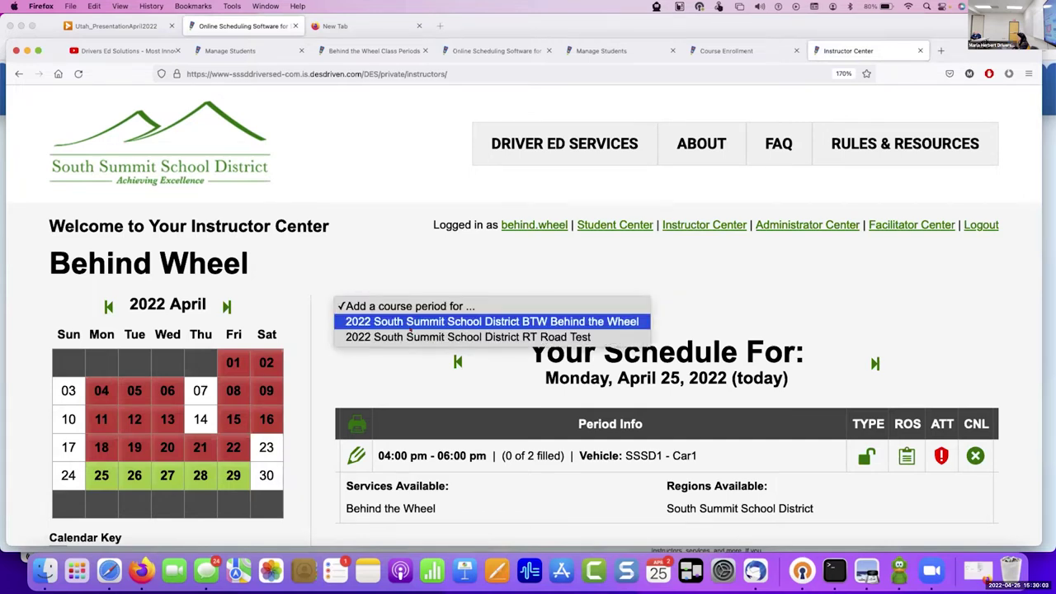
{"action": "left_click", "coordinate": [412, 322]}
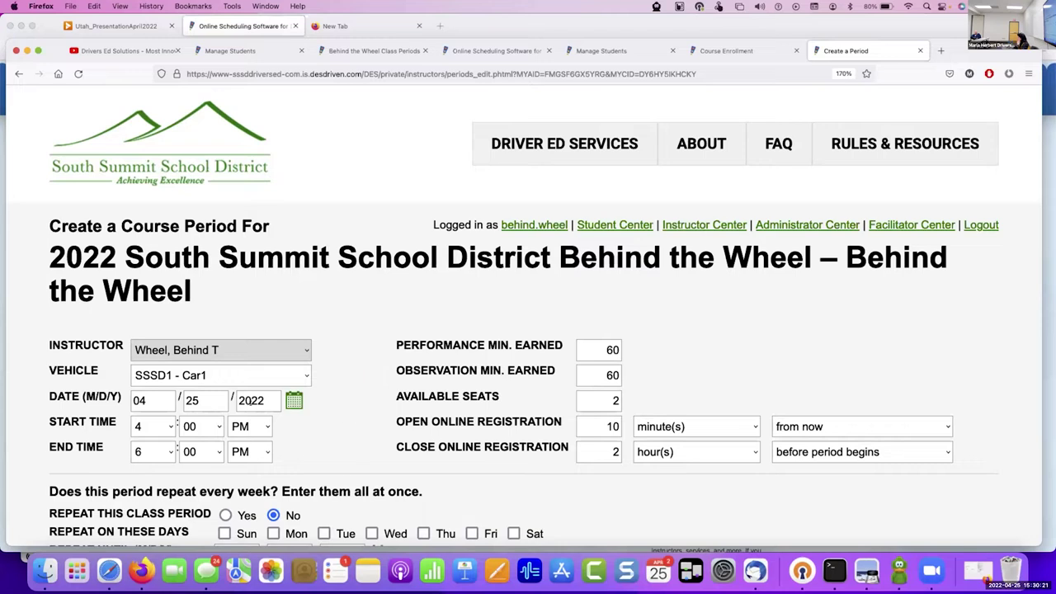
Set the new course period's date to May 1, 2022.
{"action": "left_click", "coordinate": [293, 401]}
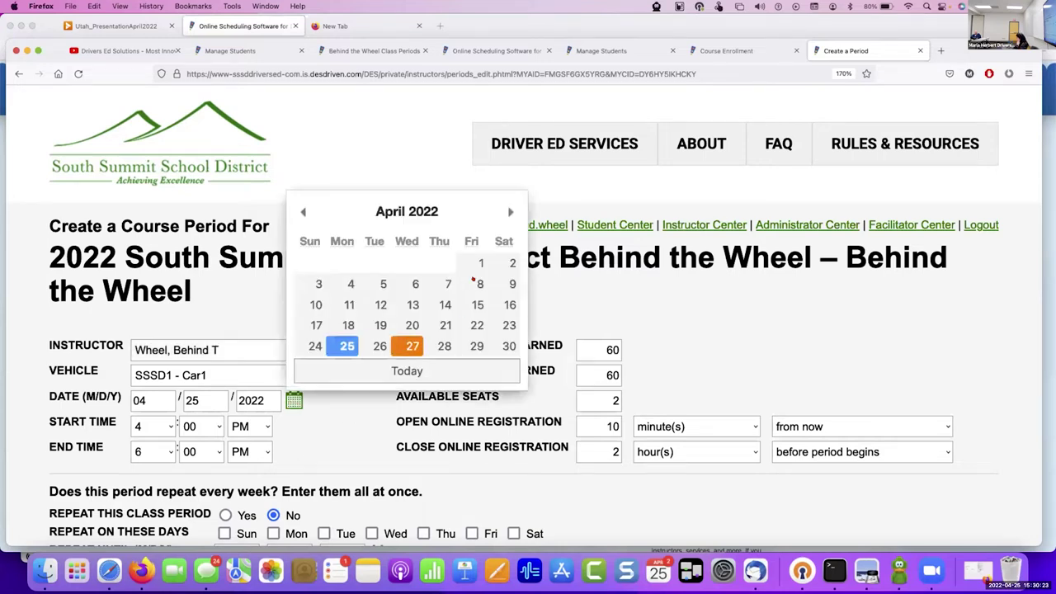
{"action": "left_click", "coordinate": [510, 212]}
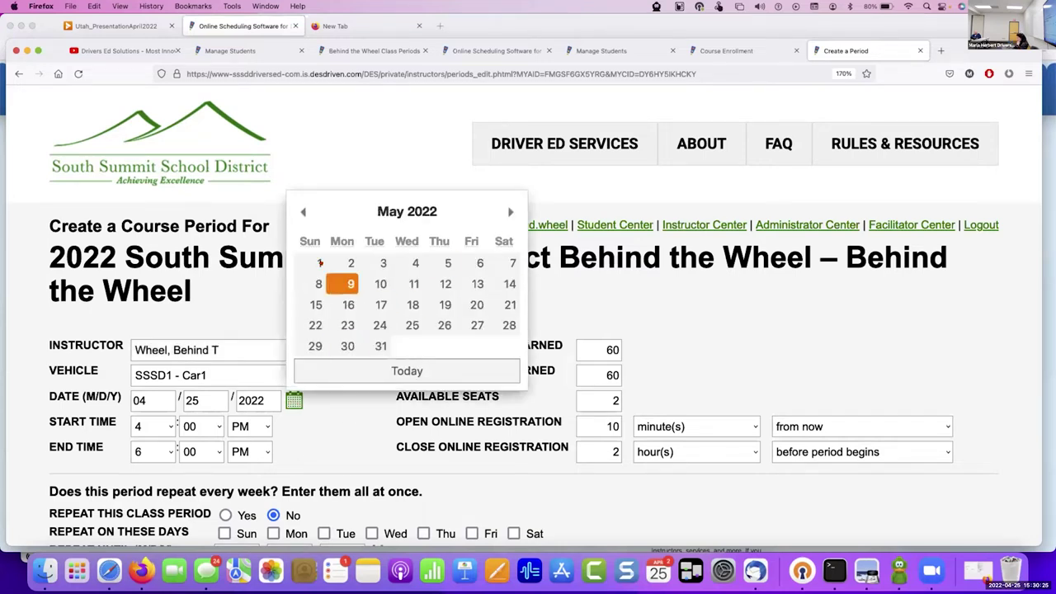
{"action": "left_click", "coordinate": [316, 262]}
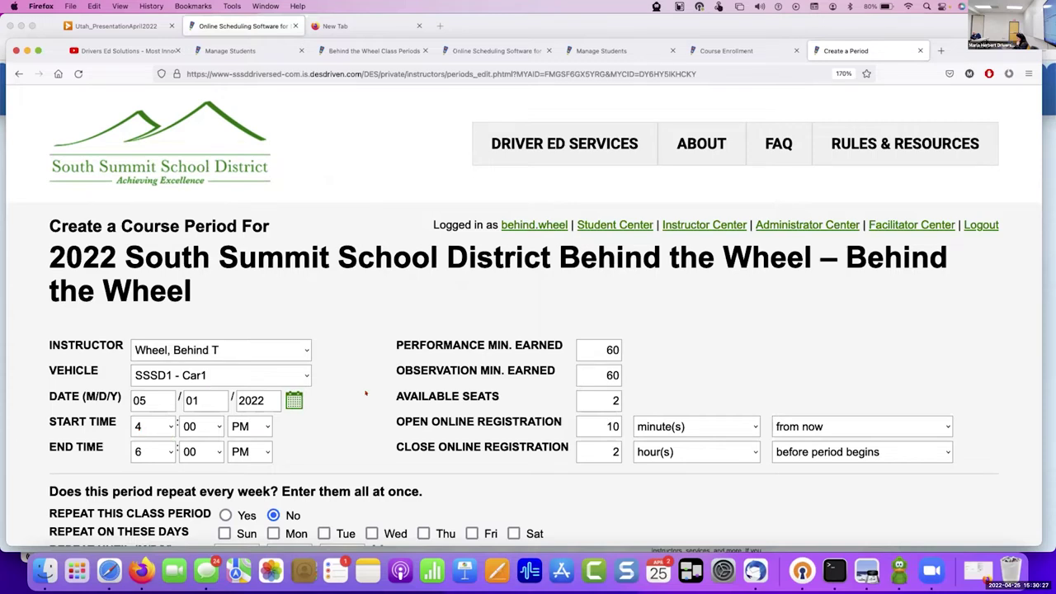
Set the available seats to 3 and the observation minutes earned to 120.
{"action": "scroll", "coordinate": [365, 395], "scroll_direction": "down", "scroll_amount": 4}
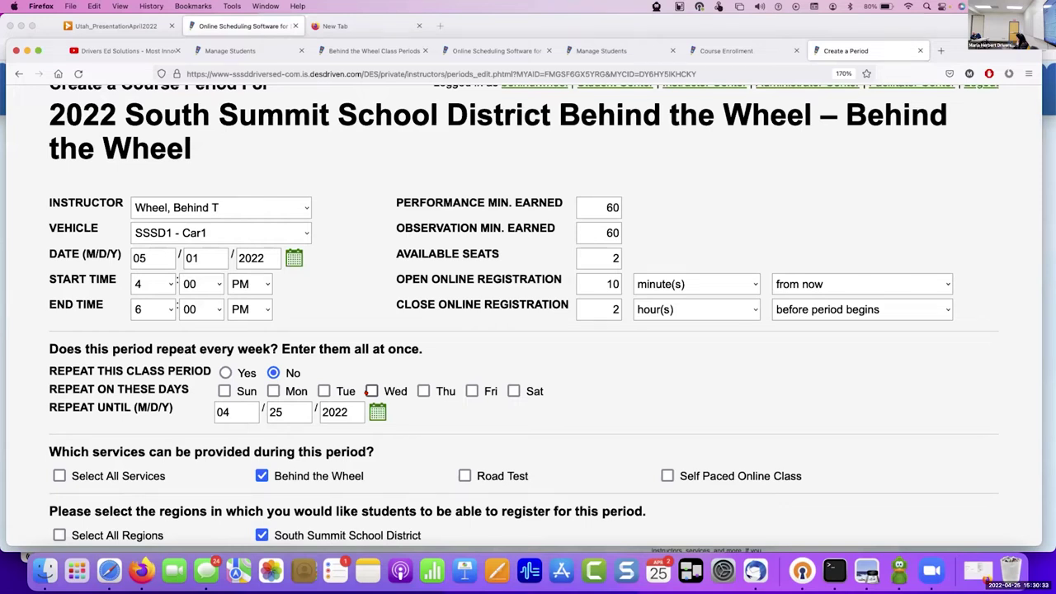
{"action": "left_click", "coordinate": [611, 258]}
{"action": "key", "text": "BackSpace"}
{"action": "type", "text": "3"}
{"action": "left_click_drag", "start_coordinate": [575, 232], "coordinate": [732, 244]}
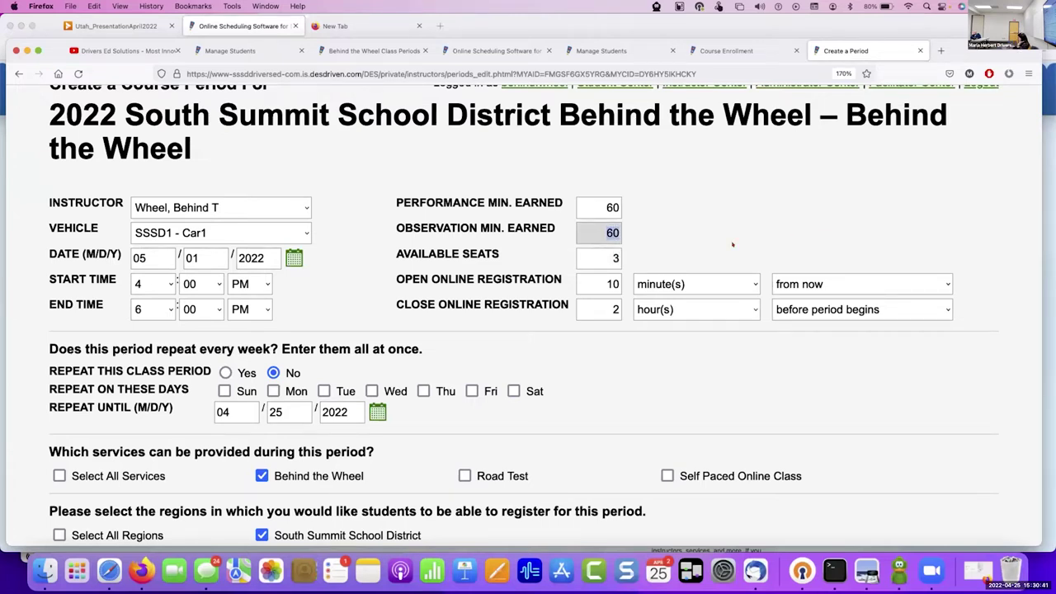
{"action": "type", "text": "120"}
Make the period repeat on Mondays and Tuesdays until 06/01/2022.
{"action": "key", "text": "Tab"}
{"action": "type", "text": "06"}
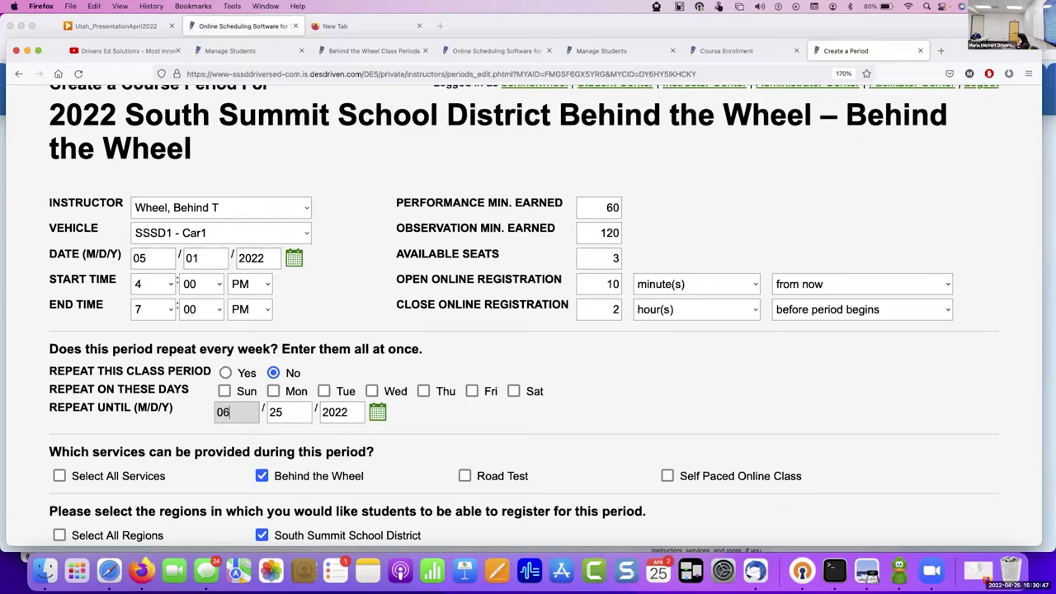
{"action": "key", "text": "Tab"}
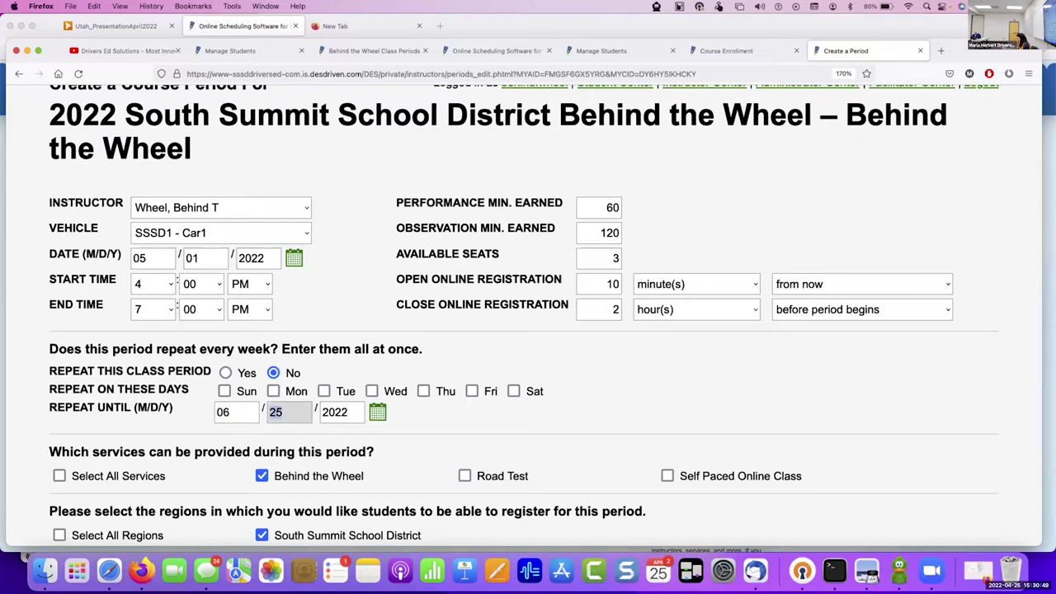
{"action": "type", "text": "01"}
{"action": "left_click", "coordinate": [273, 391]}
{"action": "left_click", "coordinate": [323, 391]}
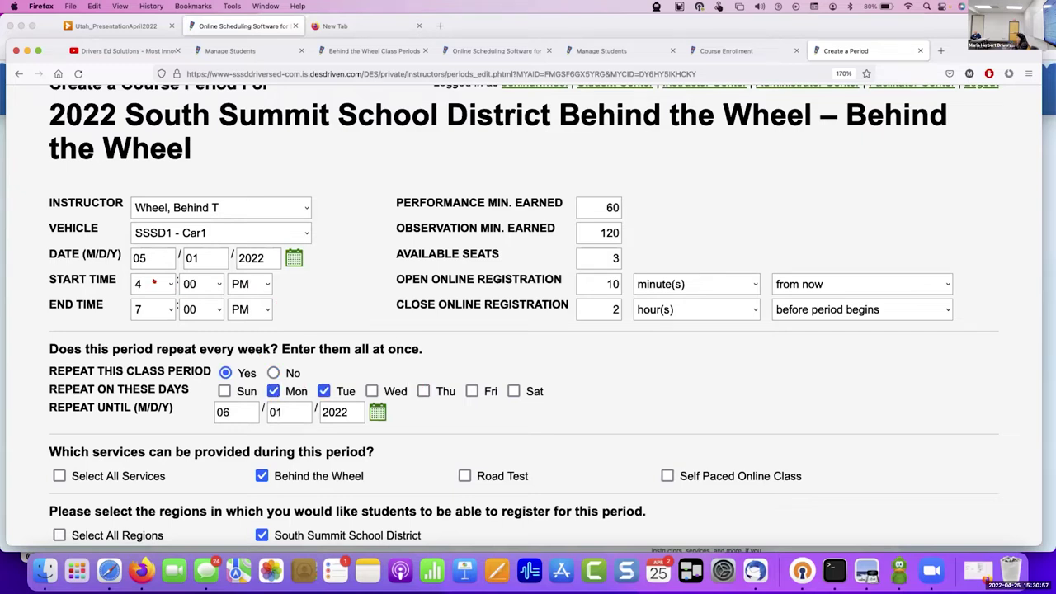
Set the period's start time to 2:00 PM and open online registration to 0 minutes from now.
{"action": "left_click", "coordinate": [154, 281]}
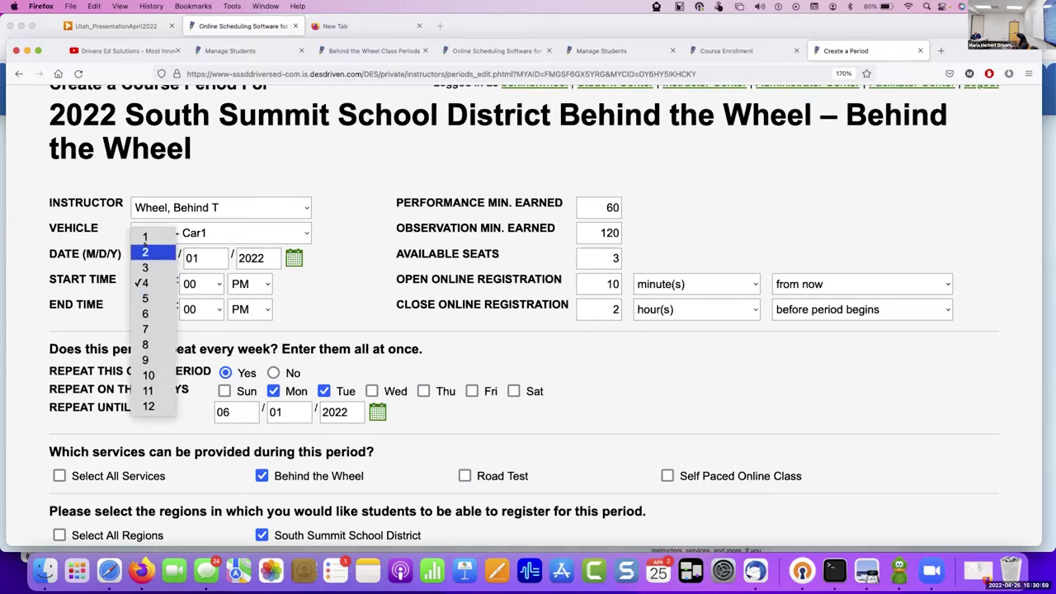
{"action": "left_click", "coordinate": [146, 250]}
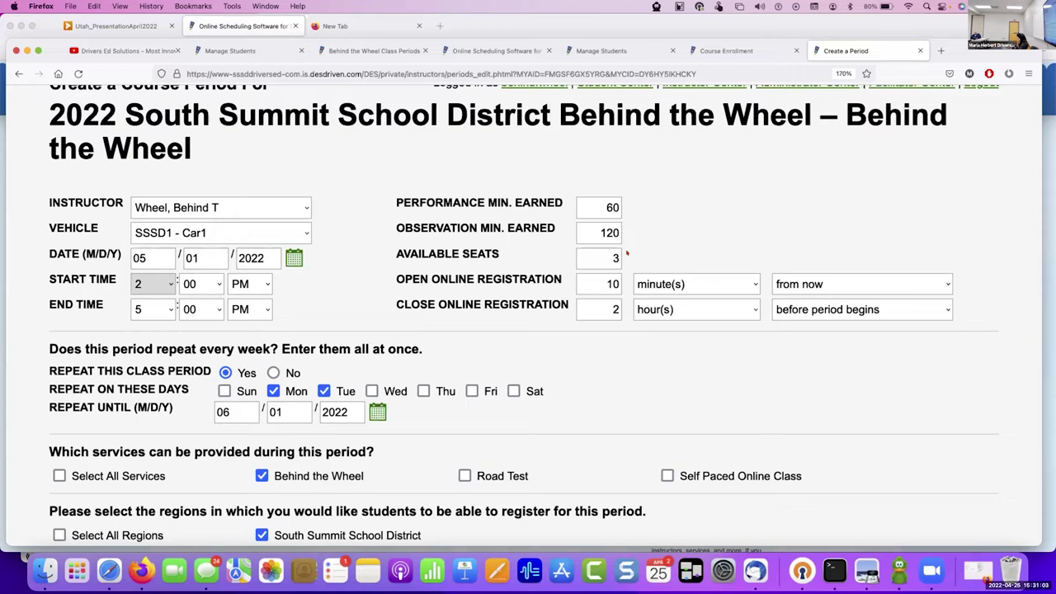
{"action": "key", "text": "Tab"}
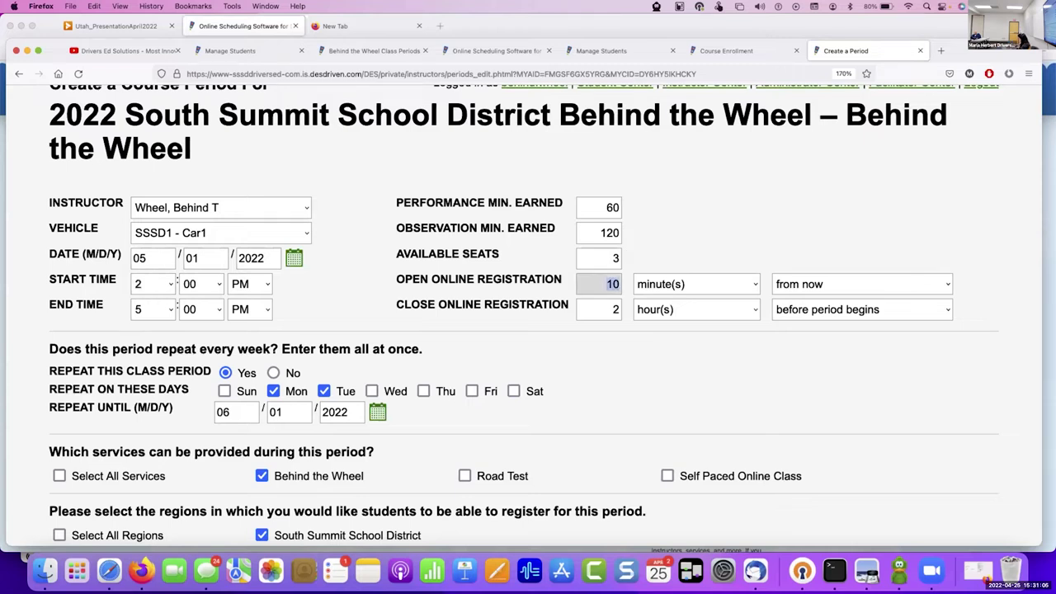
{"action": "type", "text": "0"}
Look over the services, regions and locations settings, and add Friday to the repeat days.
{"action": "scroll", "coordinate": [610, 324], "scroll_direction": "down", "scroll_amount": 5}
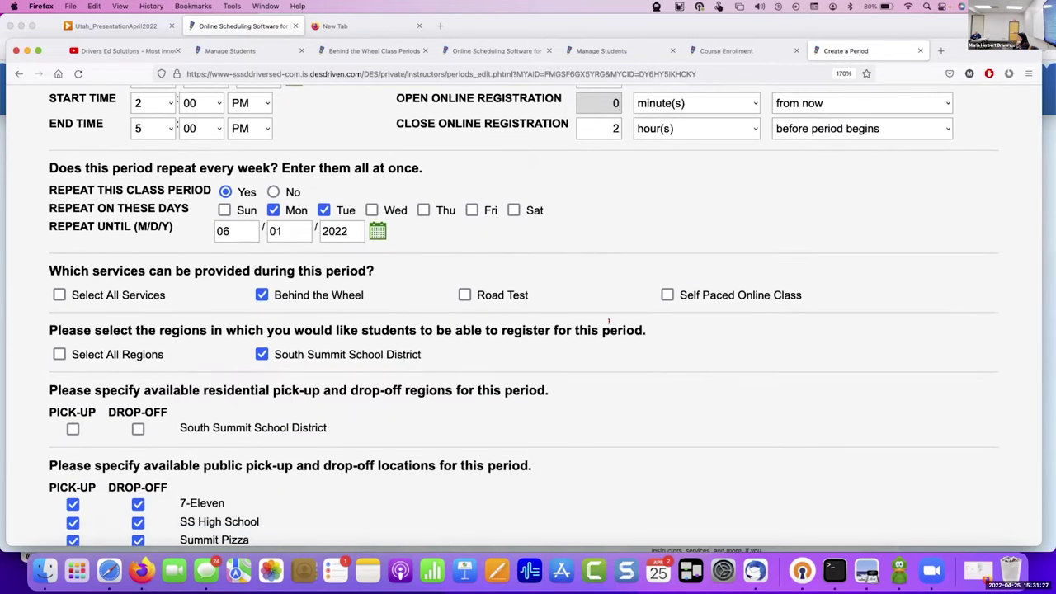
{"action": "scroll", "coordinate": [627, 328], "scroll_direction": "up", "scroll_amount": 1}
{"action": "scroll", "coordinate": [647, 330], "scroll_direction": "down", "scroll_amount": 1}
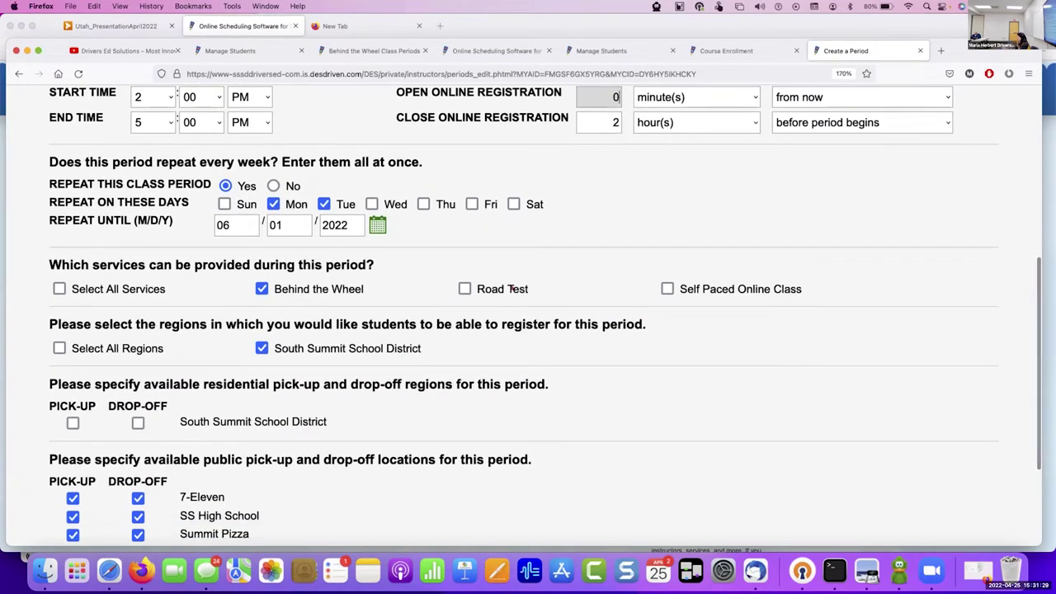
{"action": "left_click", "coordinate": [467, 203]}
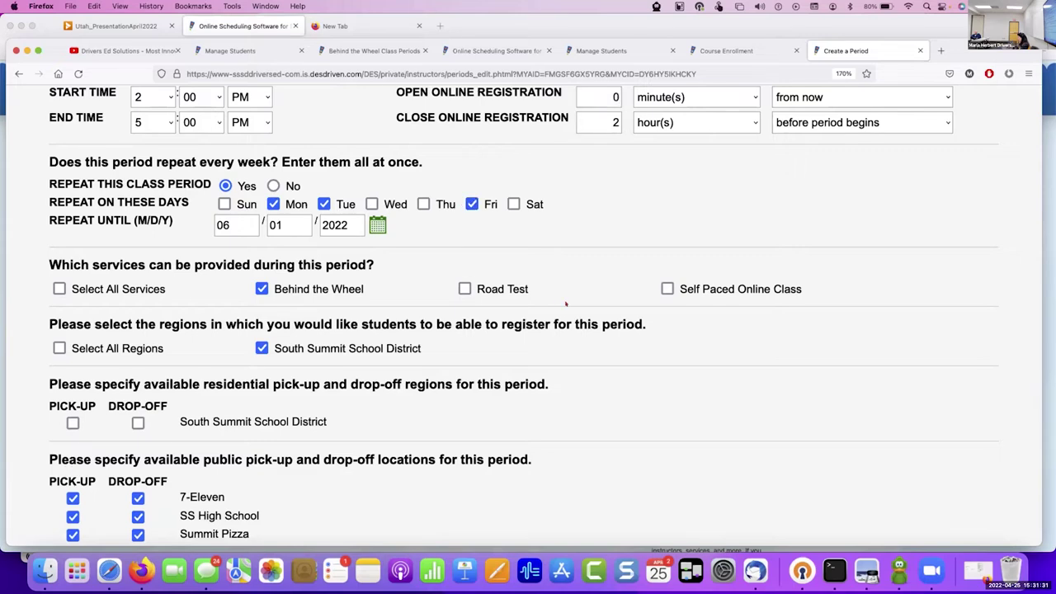
{"action": "scroll", "coordinate": [558, 339], "scroll_direction": "up", "scroll_amount": 2}
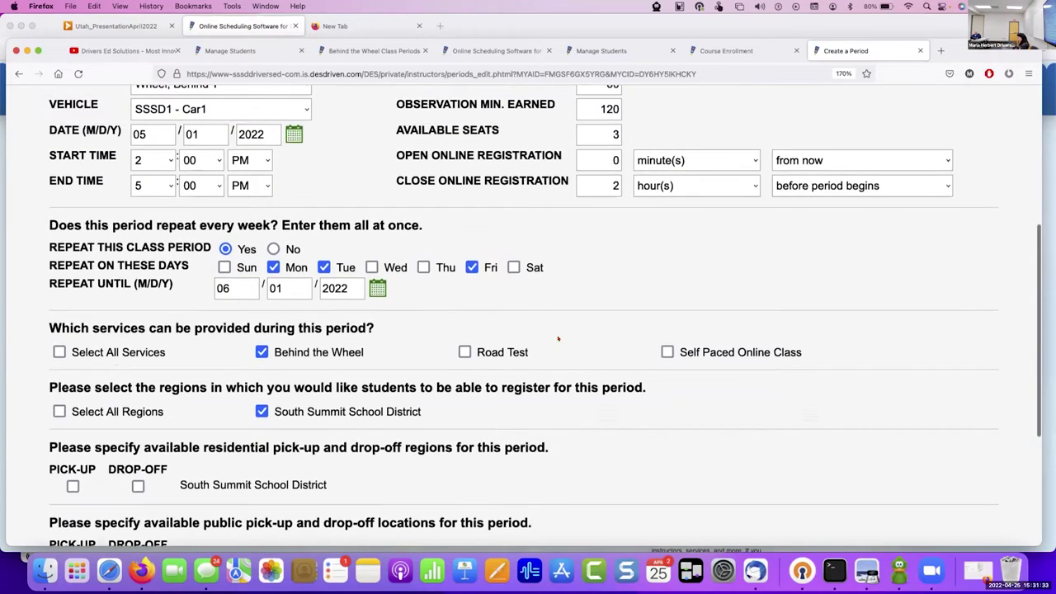
Limit public pick-up and drop-off to SS High School, and try to insert the periods with automatic return to this page enabled.
{"action": "scroll", "coordinate": [584, 280], "scroll_direction": "down", "scroll_amount": 5}
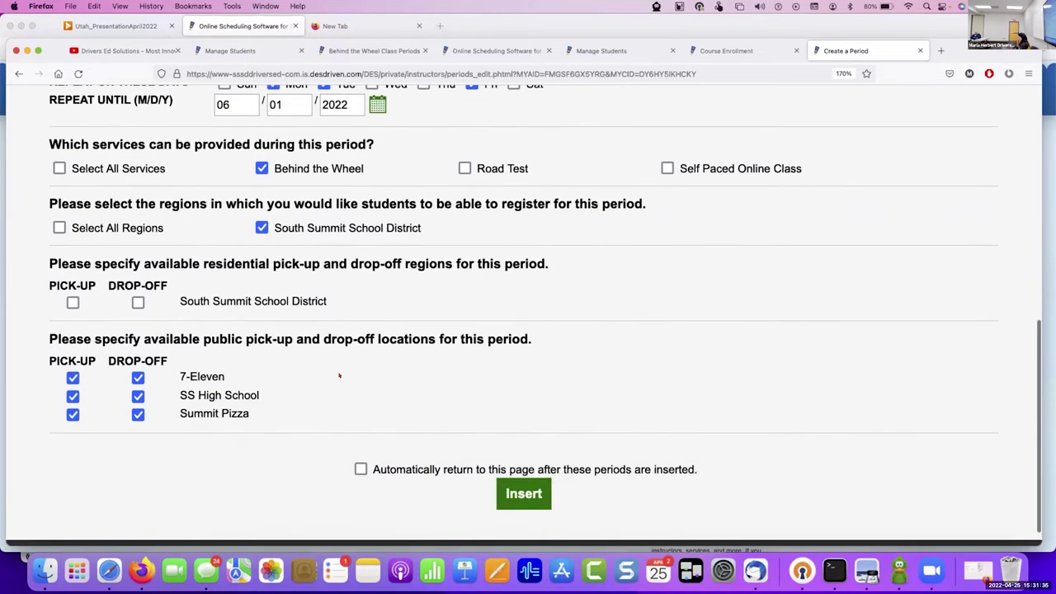
{"action": "left_click", "coordinate": [205, 360]}
{"action": "left_click", "coordinate": [208, 395]}
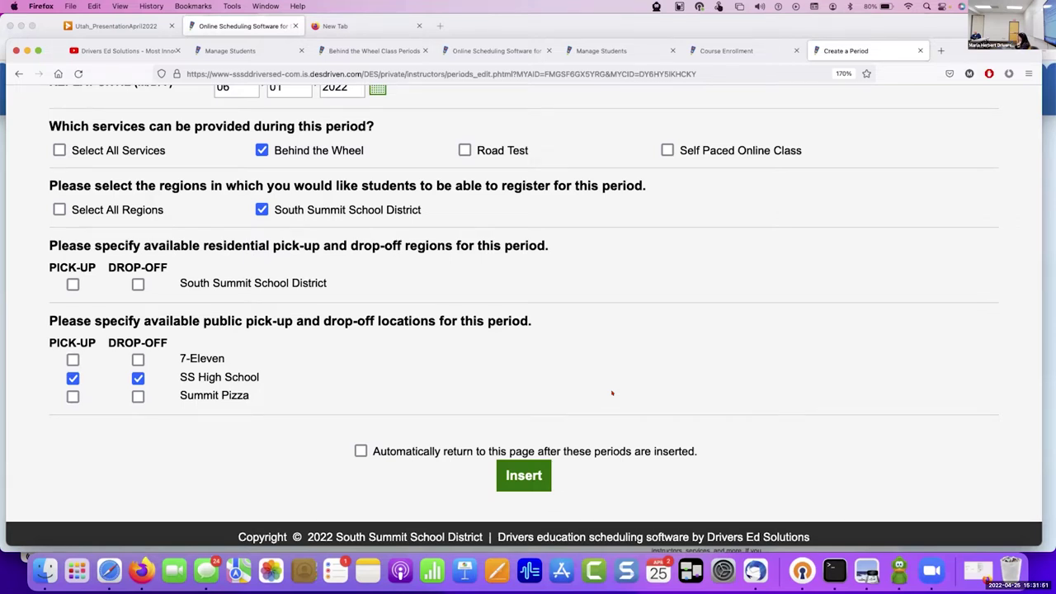
{"action": "left_click", "coordinate": [374, 451]}
{"action": "left_click", "coordinate": [533, 477]}
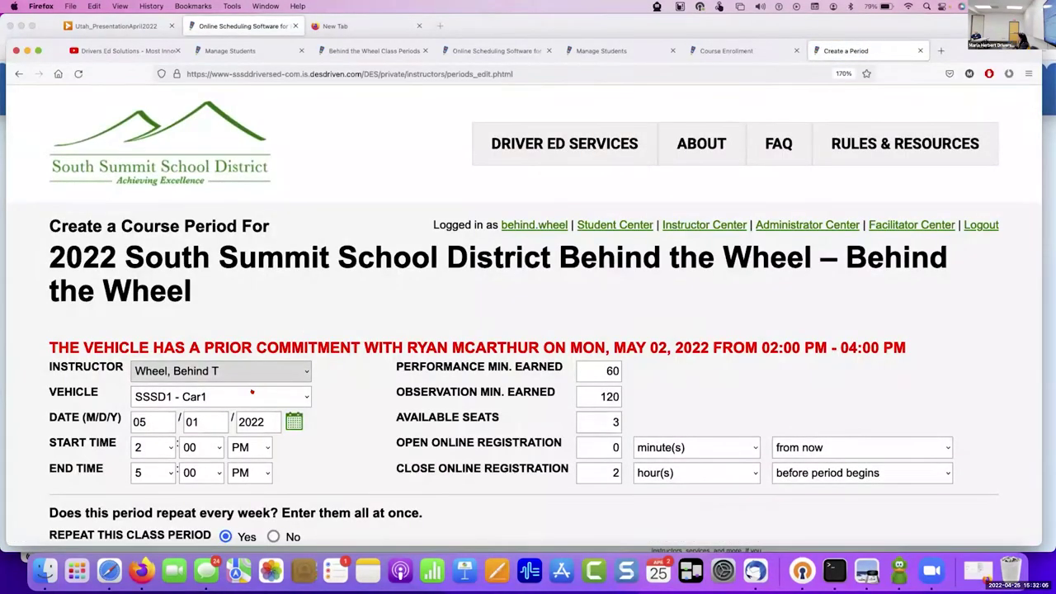
Change the vehicle to SSSD2 - Car2 and try to insert the repeating periods with it.
{"action": "left_click", "coordinate": [252, 397]}
{"action": "left_click", "coordinate": [346, 410]}
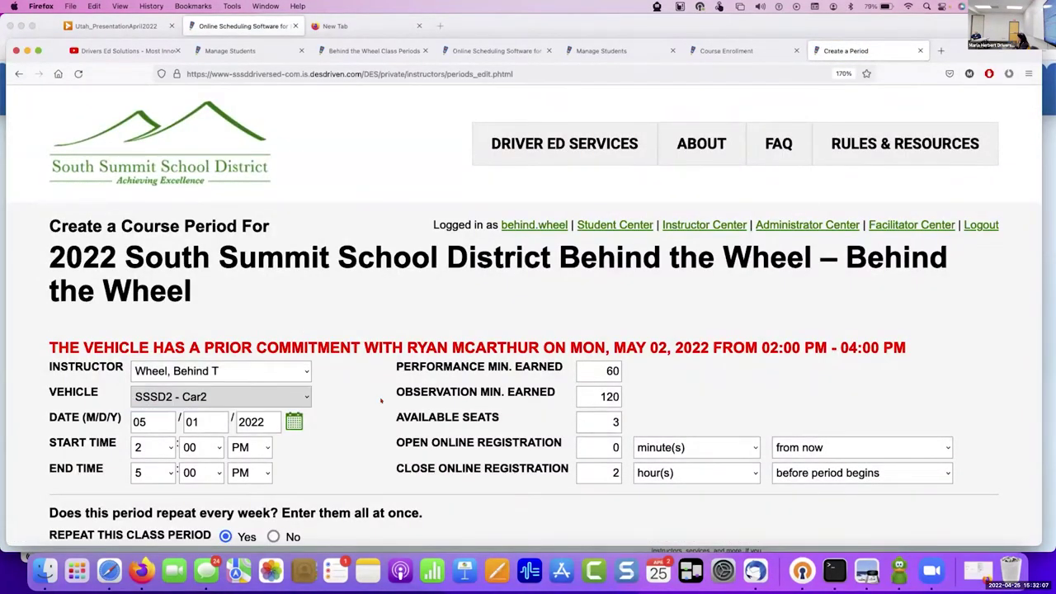
{"action": "scroll", "coordinate": [381, 401], "scroll_direction": "down", "scroll_amount": 5}
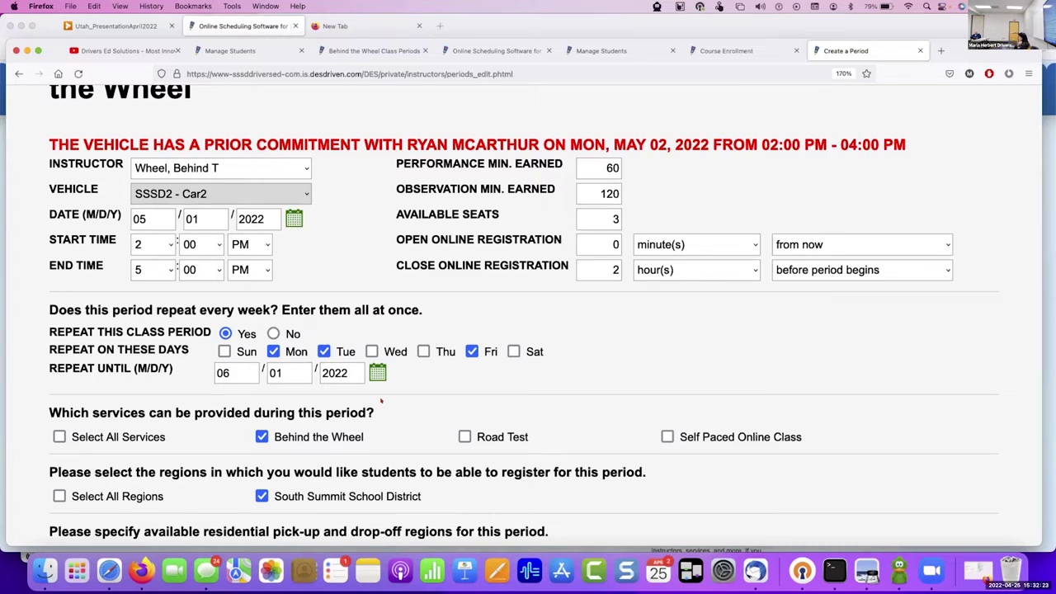
{"action": "scroll", "coordinate": [382, 401], "scroll_direction": "down", "scroll_amount": 8}
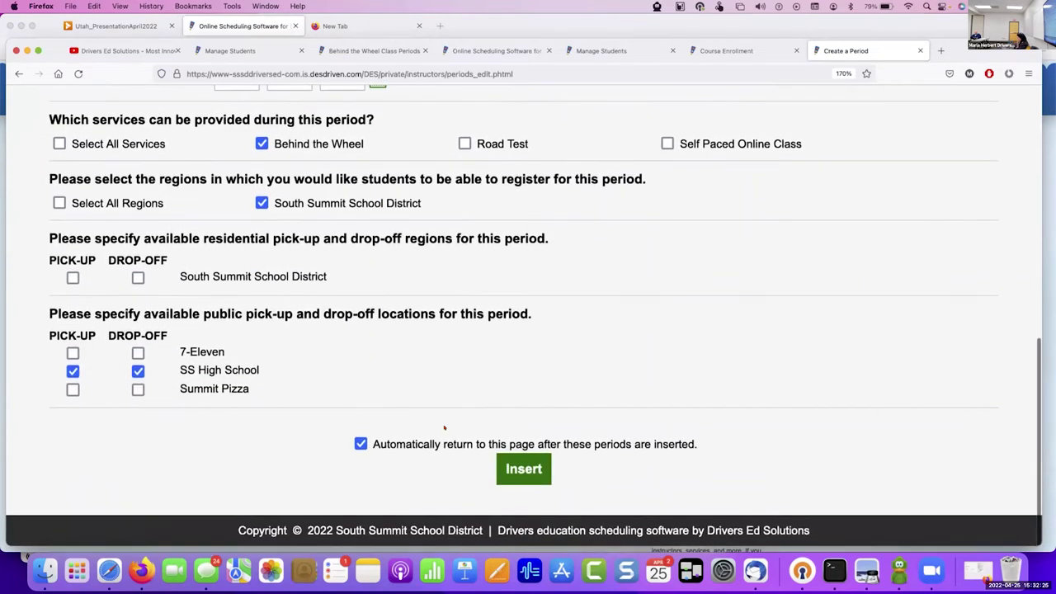
{"action": "left_click", "coordinate": [507, 462]}
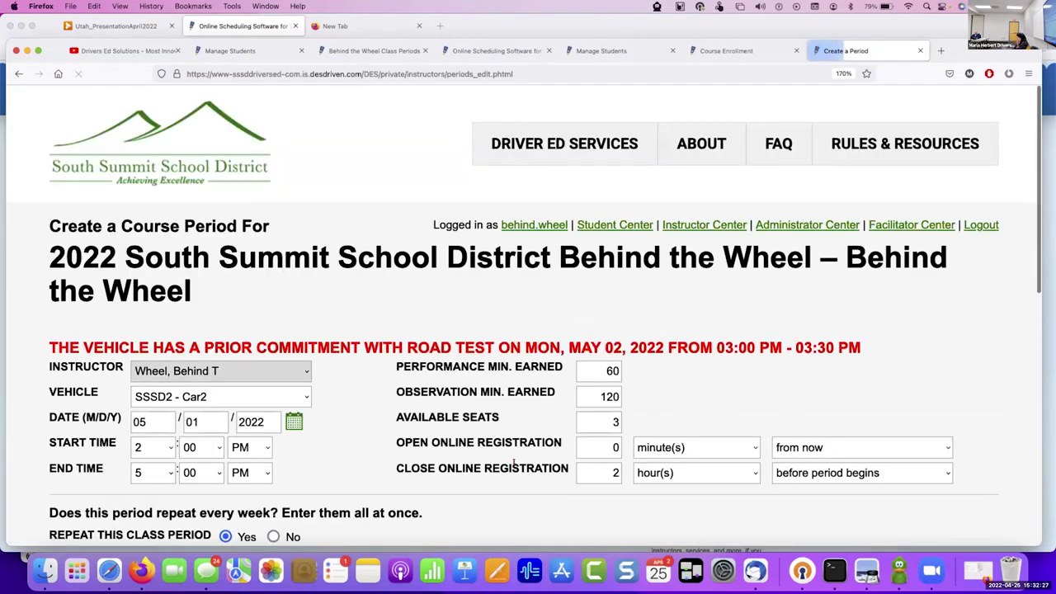
Leave the vehicle blank and insert the repeating Behind the Wheel periods.
{"action": "left_click", "coordinate": [227, 396]}
{"action": "left_click", "coordinate": [220, 376]}
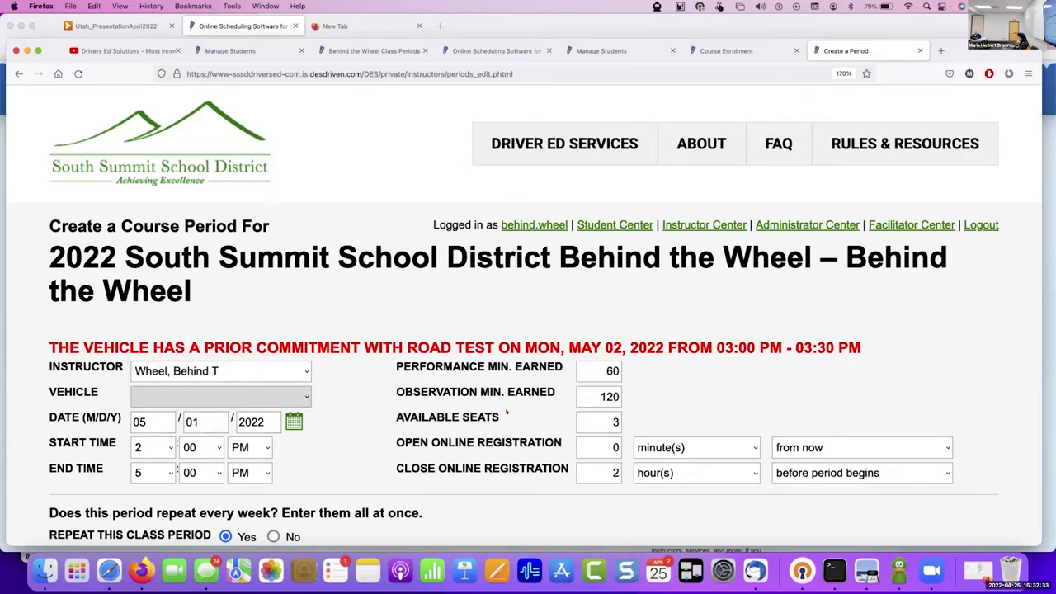
{"action": "scroll", "coordinate": [506, 411], "scroll_direction": "down", "scroll_amount": 2}
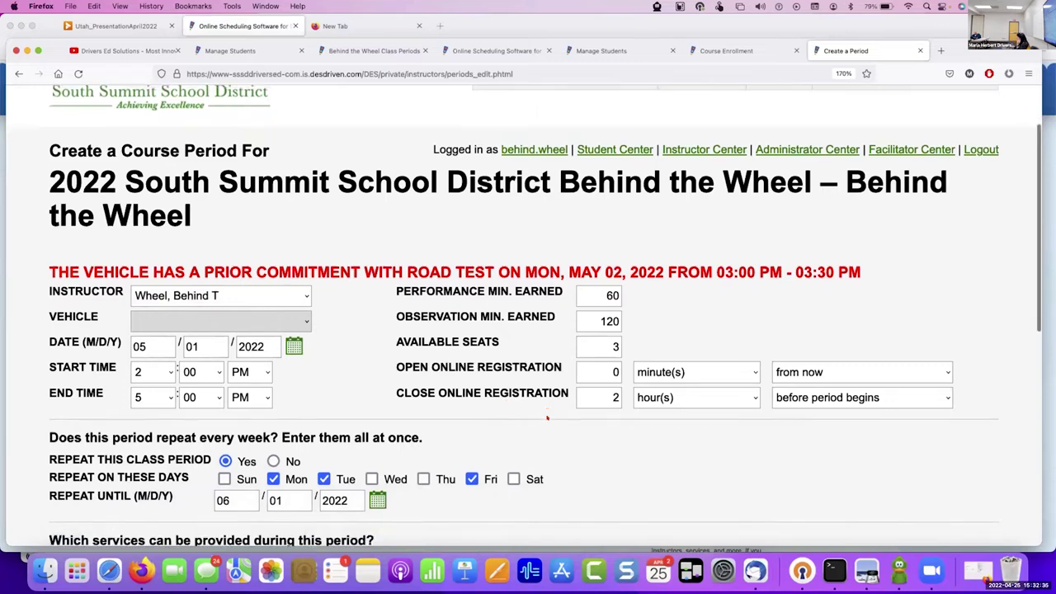
{"action": "scroll", "coordinate": [546, 419], "scroll_direction": "down", "scroll_amount": 10}
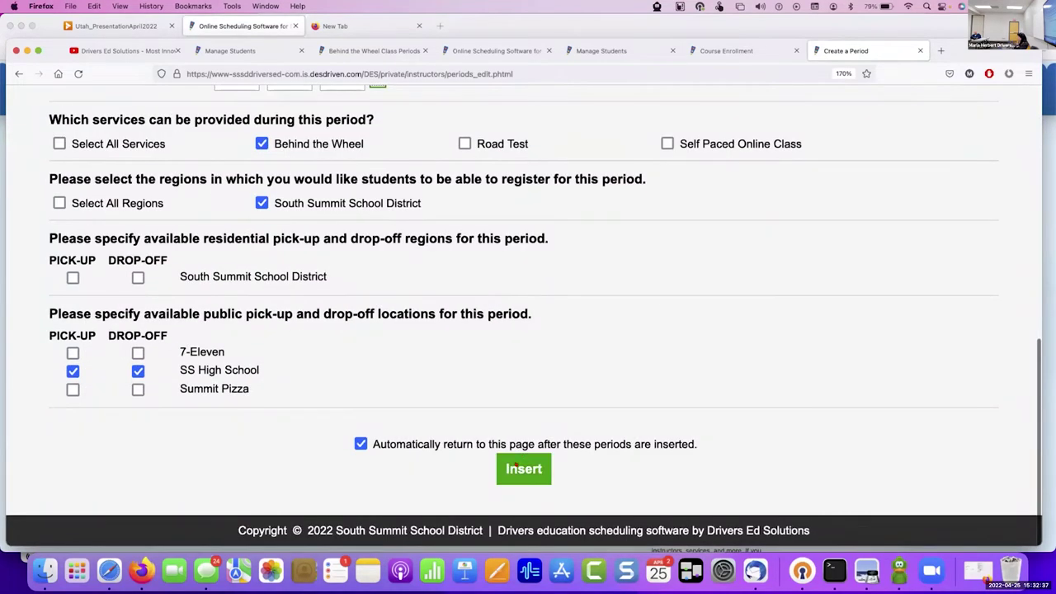
{"action": "left_click", "coordinate": [520, 467]}
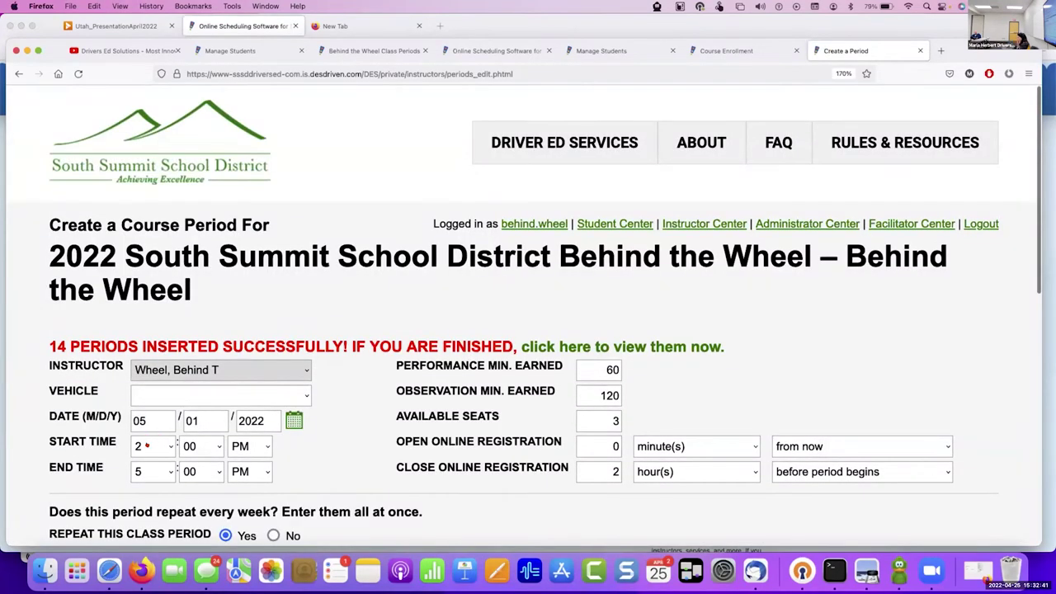
Set the start time to 5:00 PM and insert a second series of repeating periods.
{"action": "left_click", "coordinate": [148, 445]}
{"action": "scroll", "coordinate": [147, 445], "scroll_direction": "down", "scroll_amount": 1}
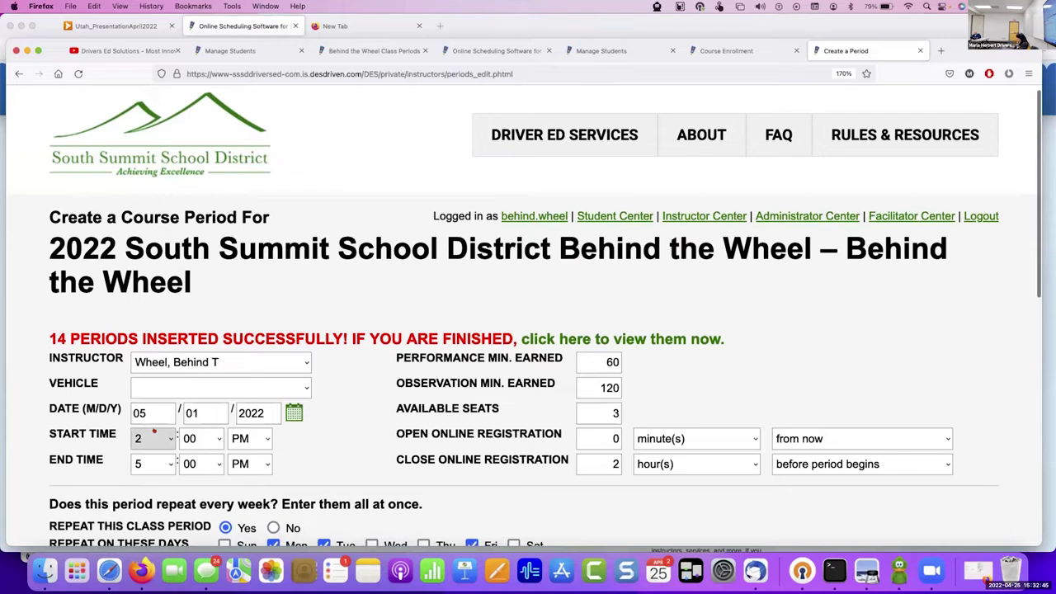
{"action": "left_click", "coordinate": [153, 432]}
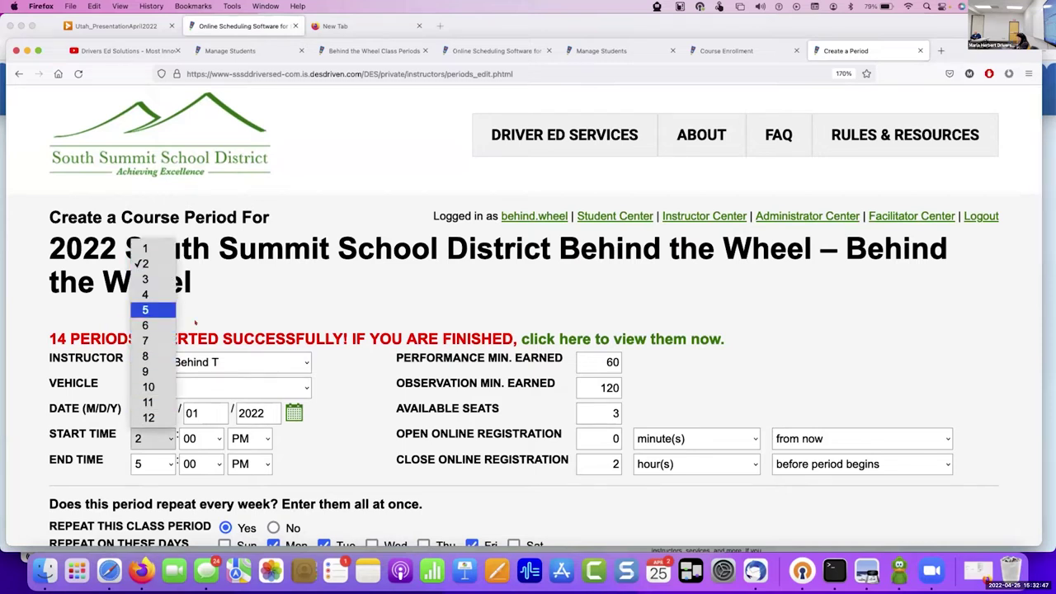
{"action": "key", "text": "5"}
{"action": "key", "text": "Return"}
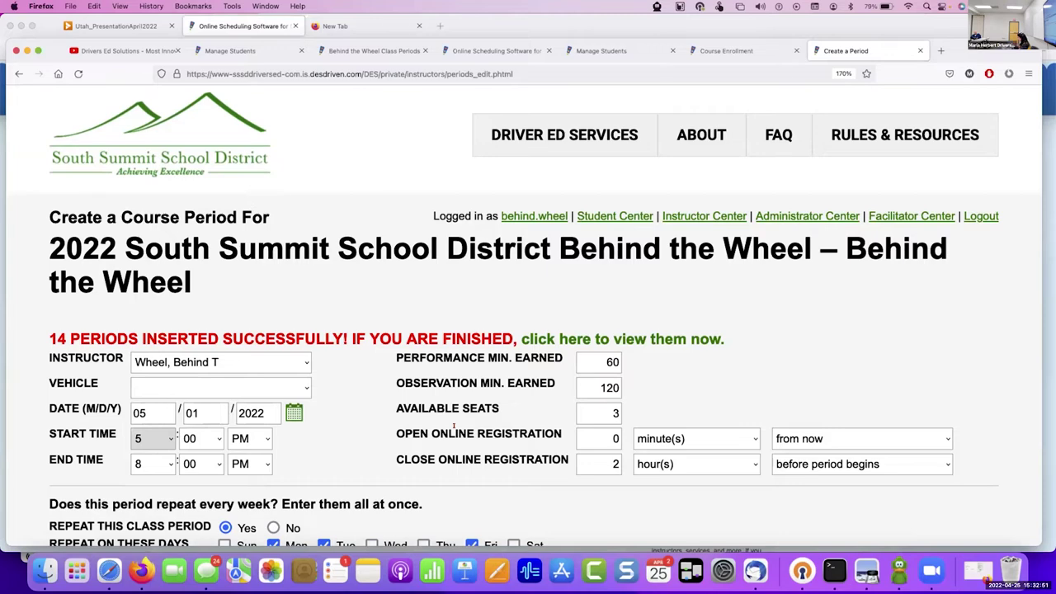
{"action": "scroll", "coordinate": [453, 426], "scroll_direction": "down", "scroll_amount": 10}
{"action": "left_click", "coordinate": [508, 455]}
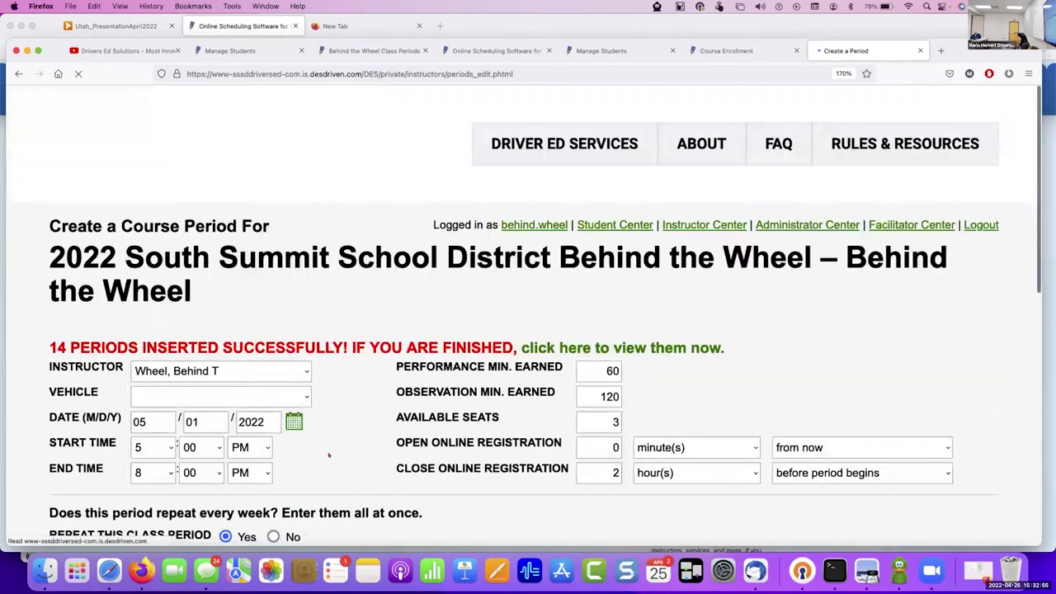
Set the start time to 8:00 PM and insert a third series of repeating Behind the Wheel periods.
{"action": "left_click", "coordinate": [144, 446]}
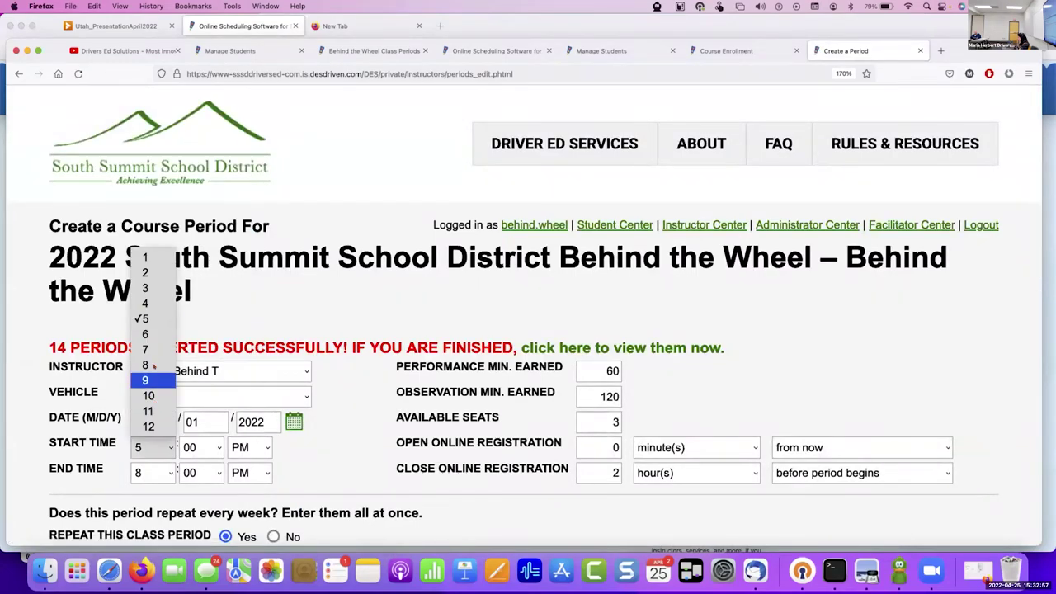
{"action": "left_click", "coordinate": [153, 365]}
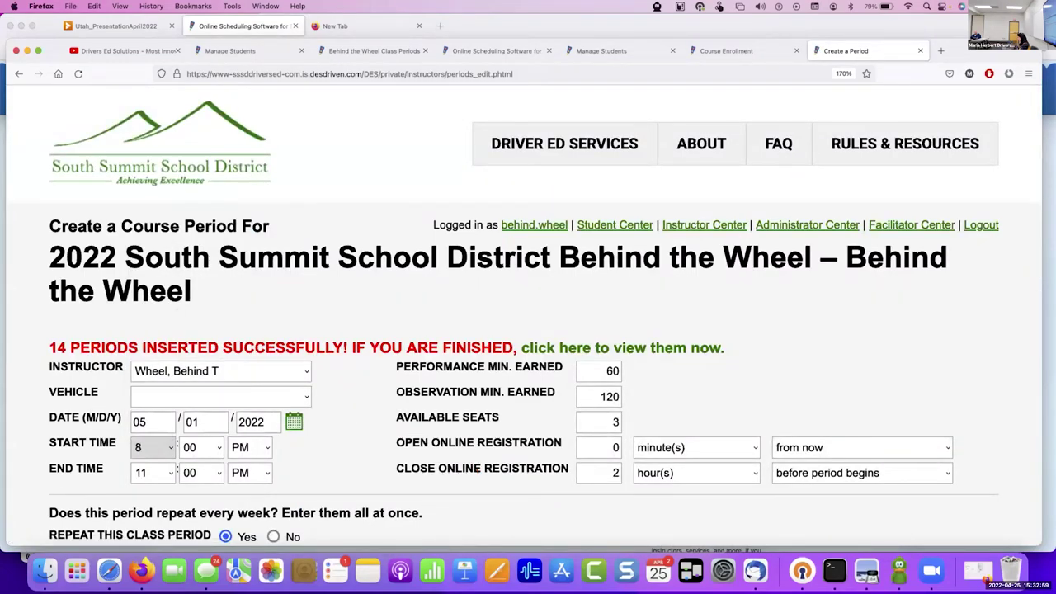
{"action": "scroll", "coordinate": [479, 468], "scroll_direction": "down", "scroll_amount": 10}
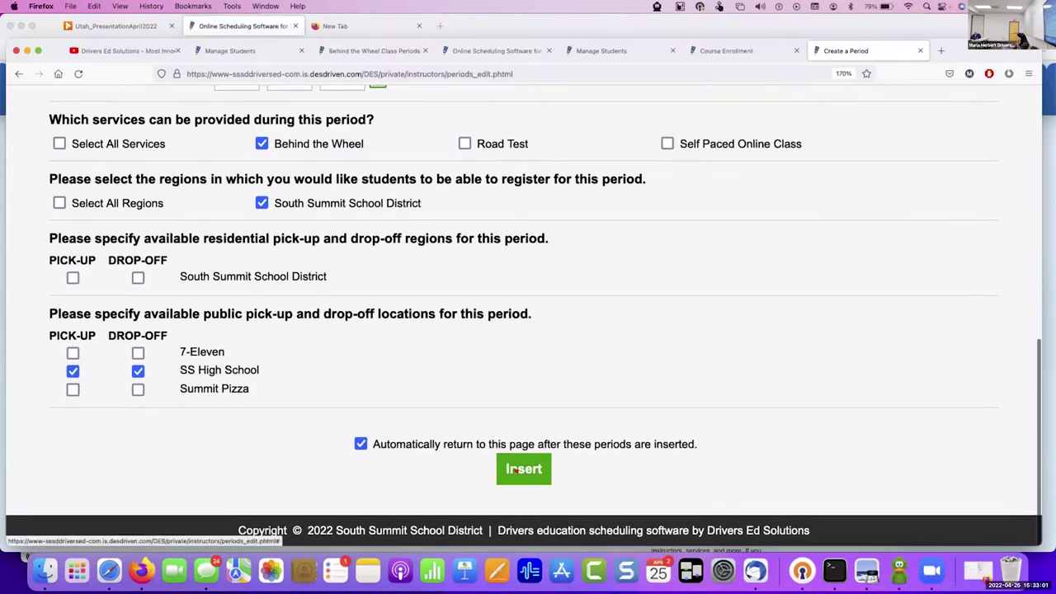
{"action": "left_click", "coordinate": [515, 469]}
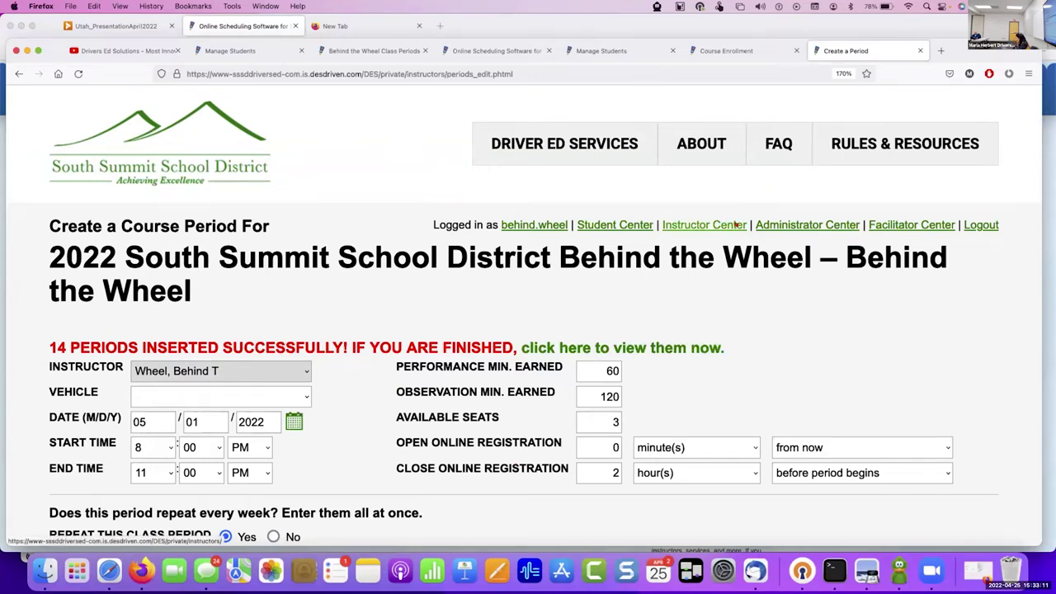
Show the schedule for Monday, May 2, 2022 in the Instructor Center and review the day's periods.
{"action": "left_click", "coordinate": [701, 225]}
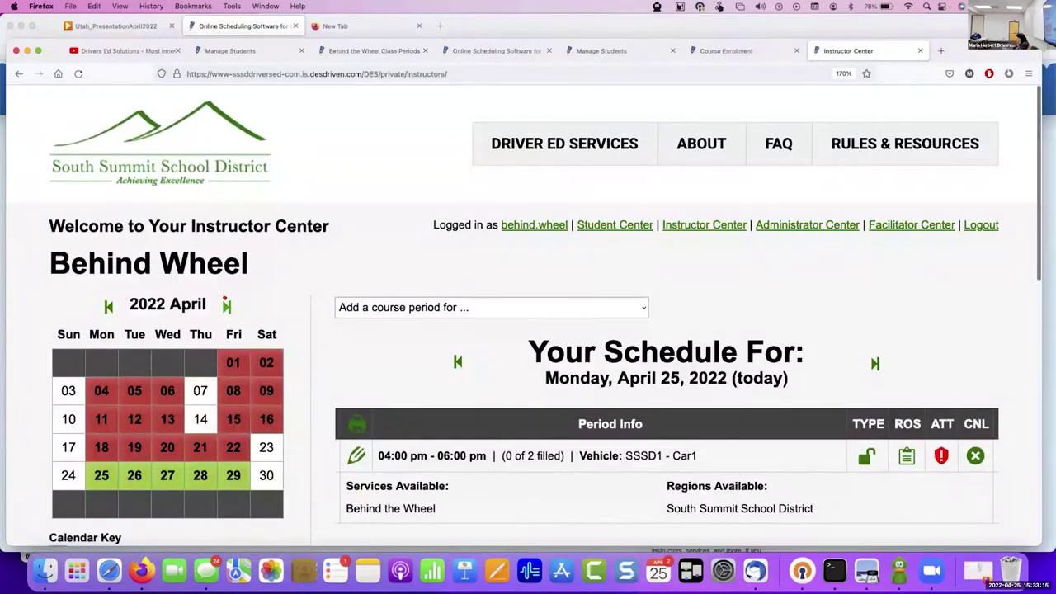
{"action": "left_click", "coordinate": [224, 306]}
{"action": "scroll", "coordinate": [128, 254], "scroll_direction": "down", "scroll_amount": 2}
{"action": "left_click", "coordinate": [100, 269]}
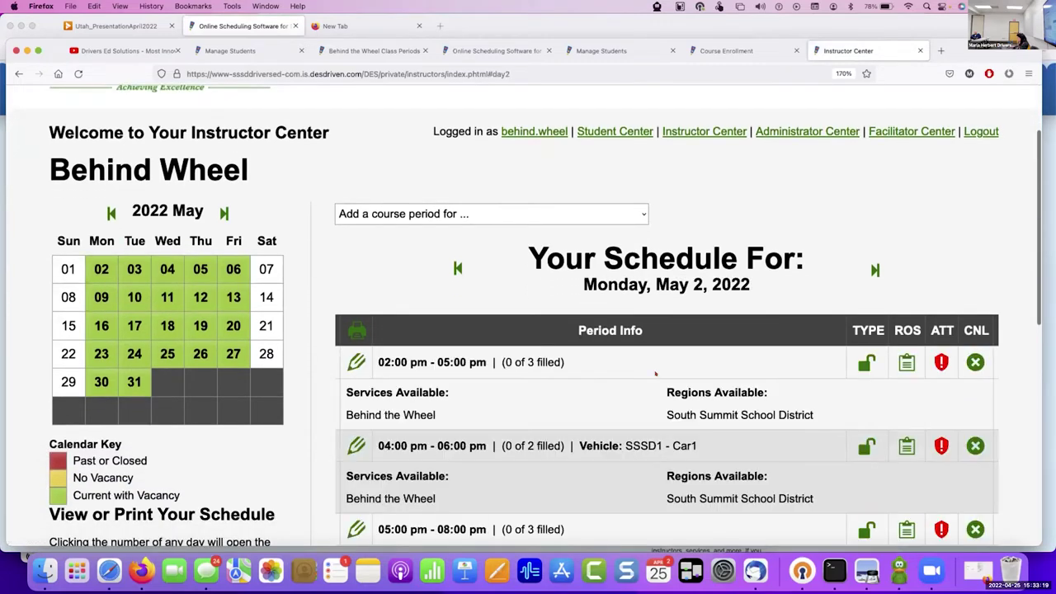
{"action": "scroll", "coordinate": [479, 285], "scroll_direction": "down", "scroll_amount": 3}
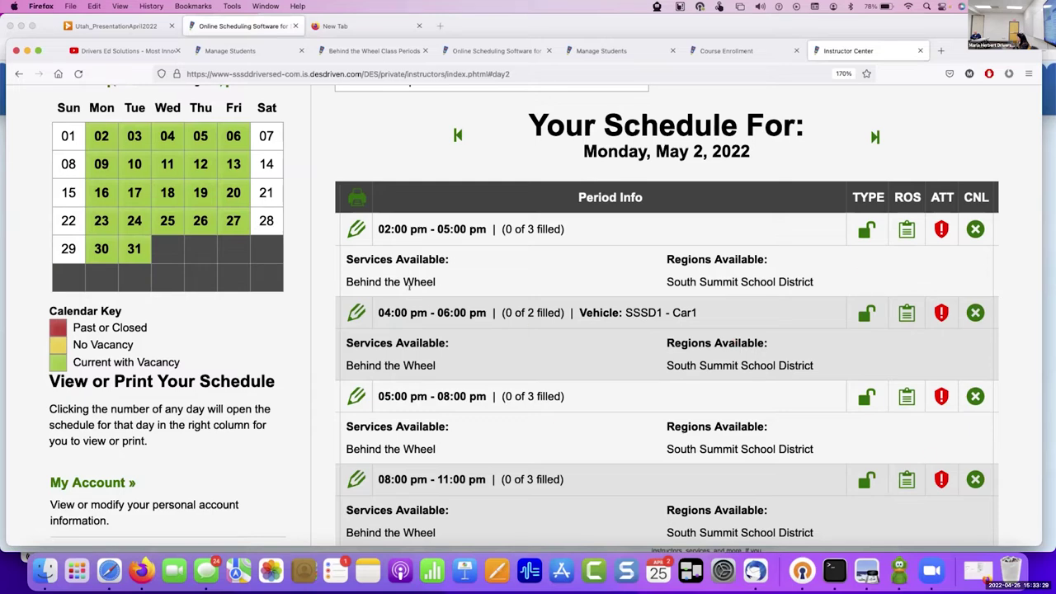
{"action": "scroll", "coordinate": [681, 278], "scroll_direction": "up", "scroll_amount": 5}
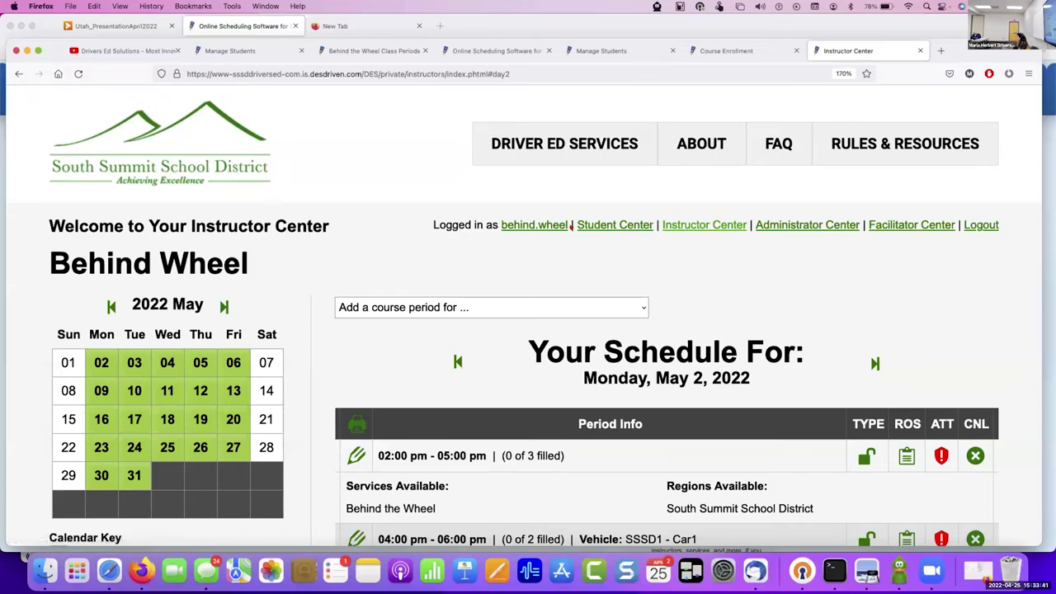
{"action": "scroll", "coordinate": [740, 330], "scroll_direction": "down", "scroll_amount": 5}
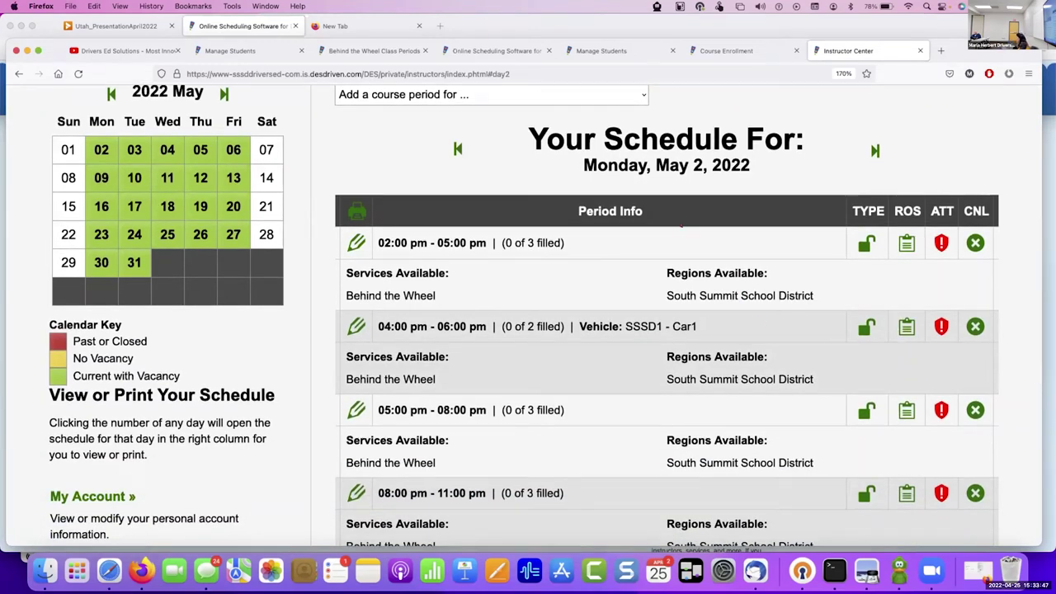
{"action": "scroll", "coordinate": [680, 223], "scroll_direction": "up", "scroll_amount": 5}
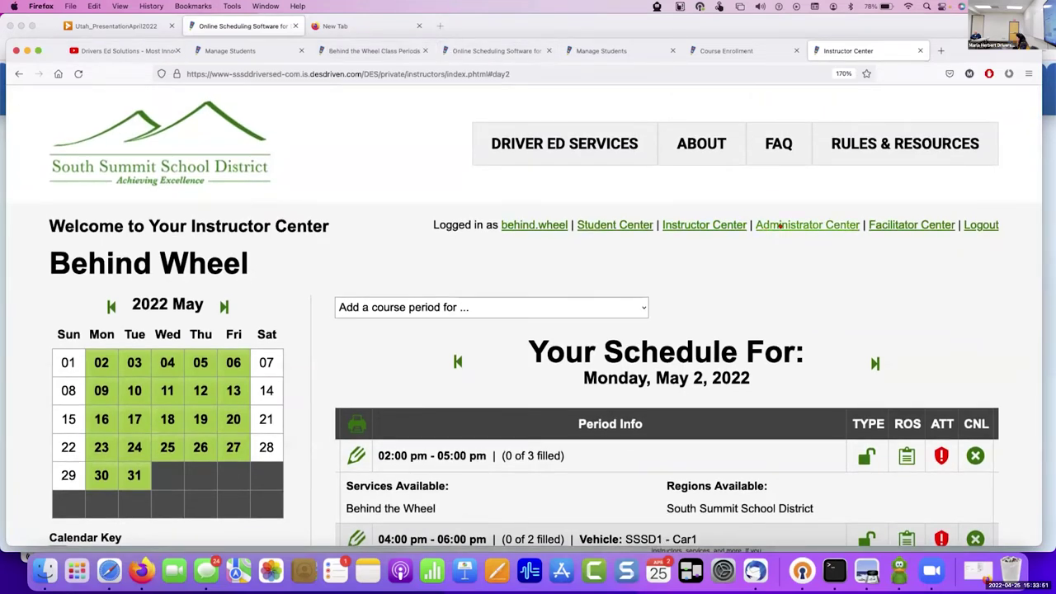
Open the period list of the 2022 Behind the Wheel course through the Administrator Center.
{"action": "left_click", "coordinate": [779, 225]}
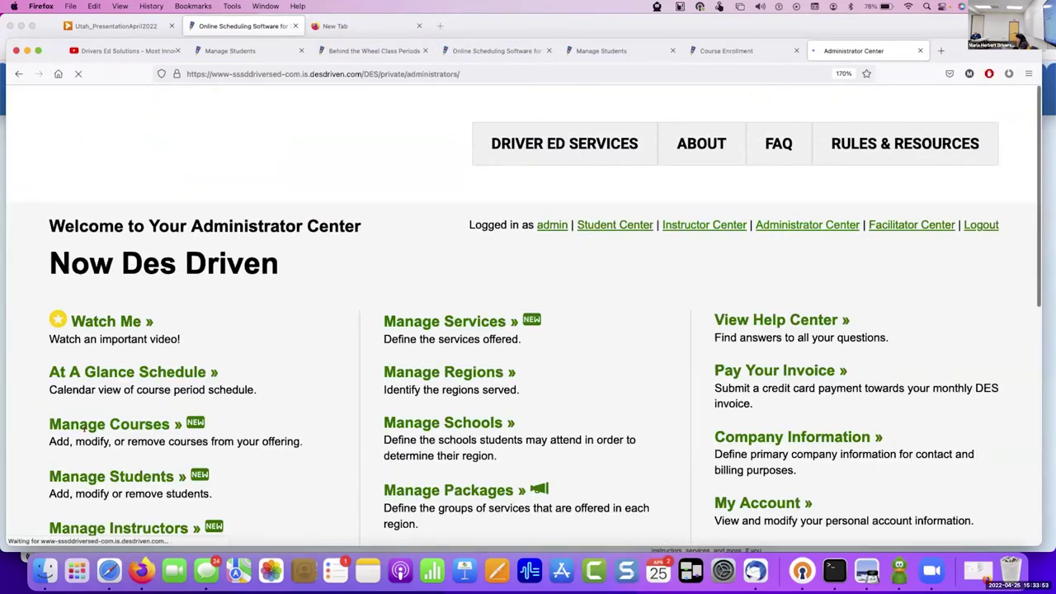
{"action": "left_click", "coordinate": [161, 425]}
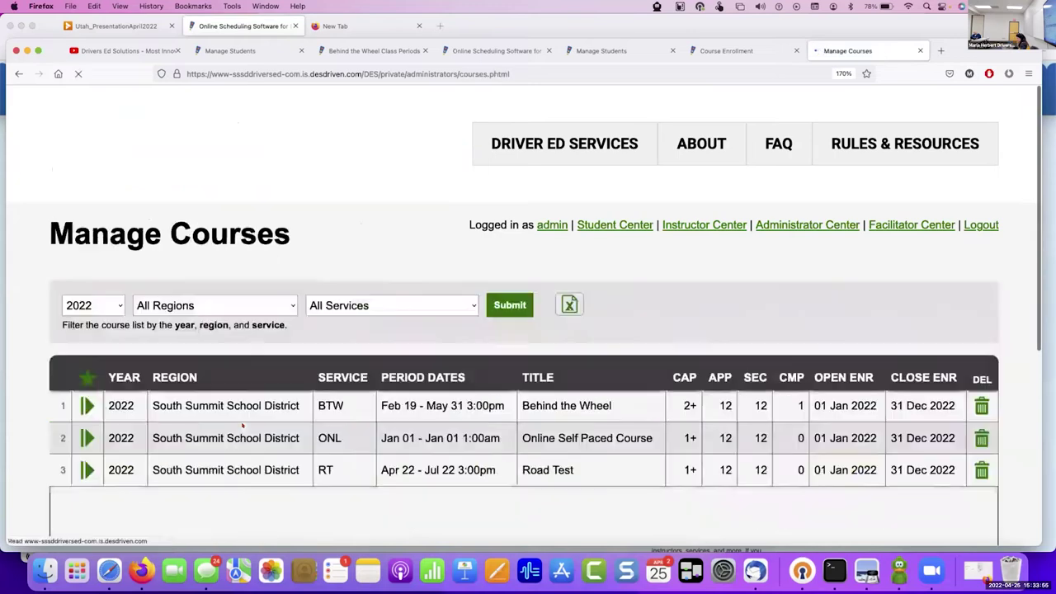
{"action": "left_click", "coordinate": [87, 405]}
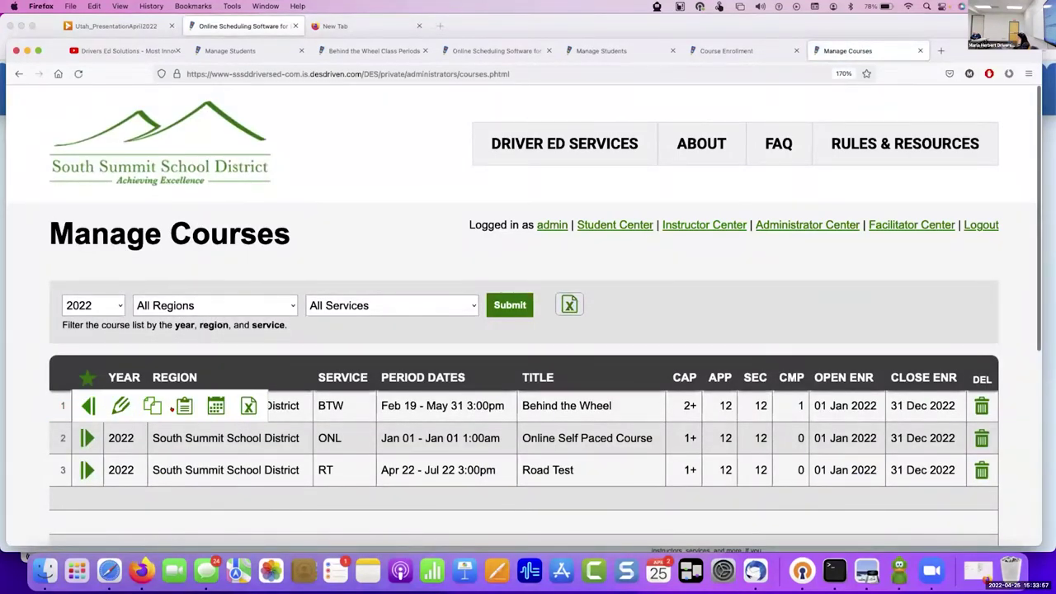
{"action": "left_click", "coordinate": [216, 405]}
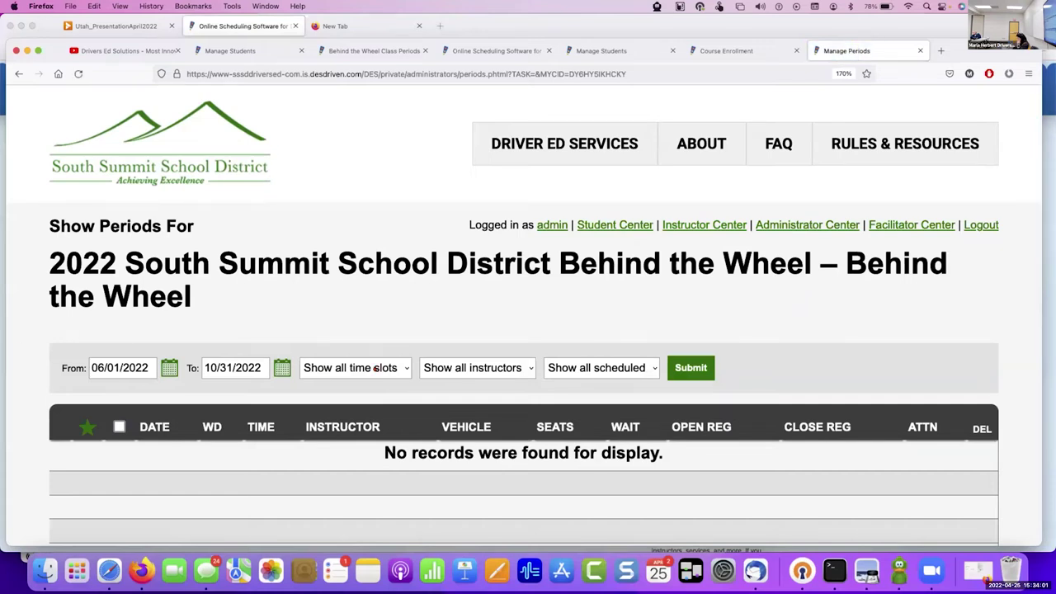
Filter the course periods from 05/01/2022 and look through the listed periods.
{"action": "left_click", "coordinate": [169, 367]}
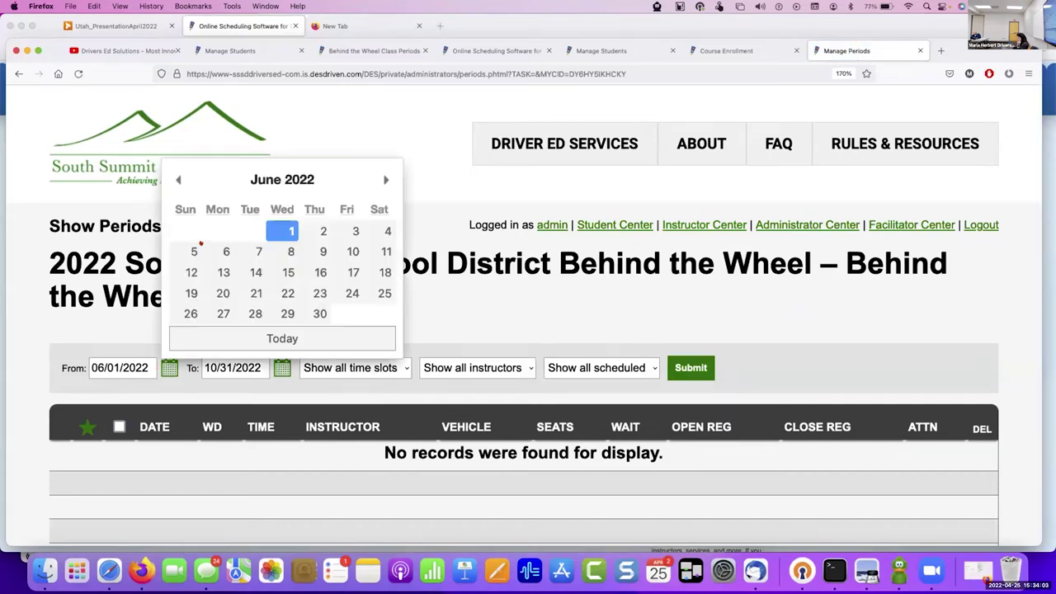
{"action": "left_click", "coordinate": [175, 181]}
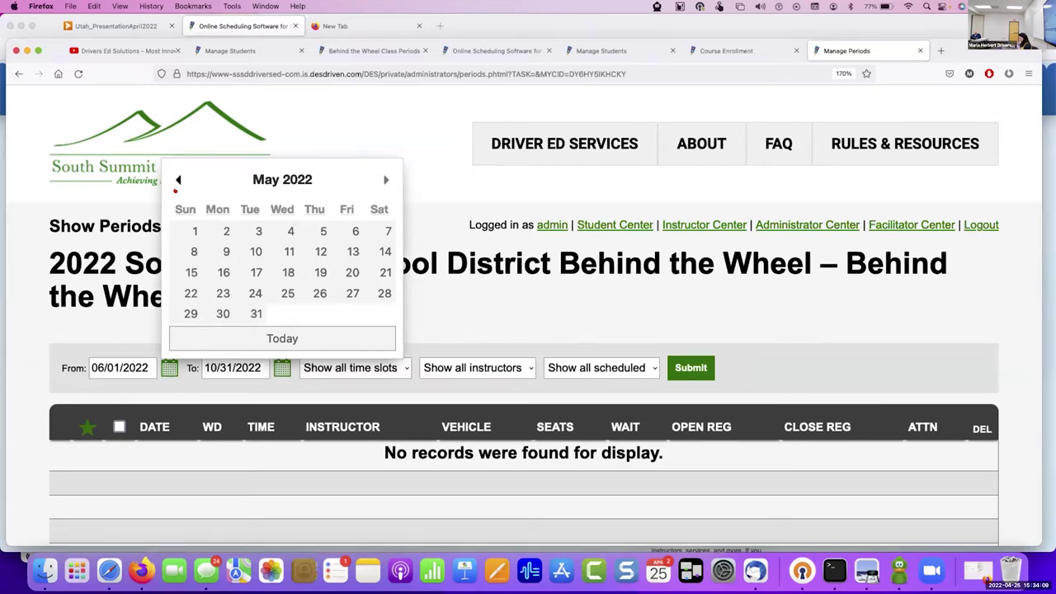
{"action": "left_click", "coordinate": [195, 231]}
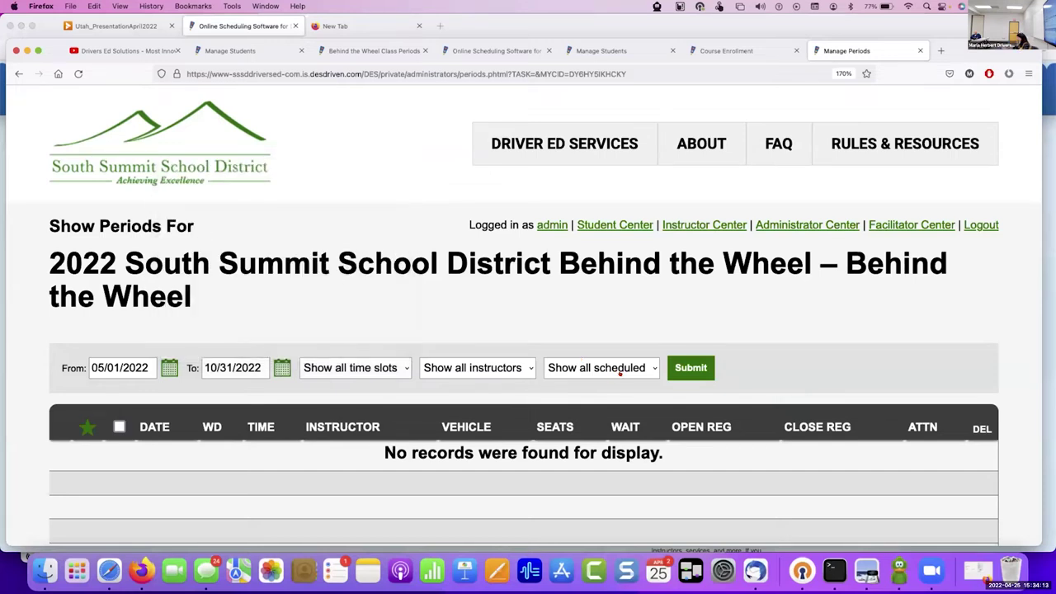
{"action": "left_click", "coordinate": [707, 373]}
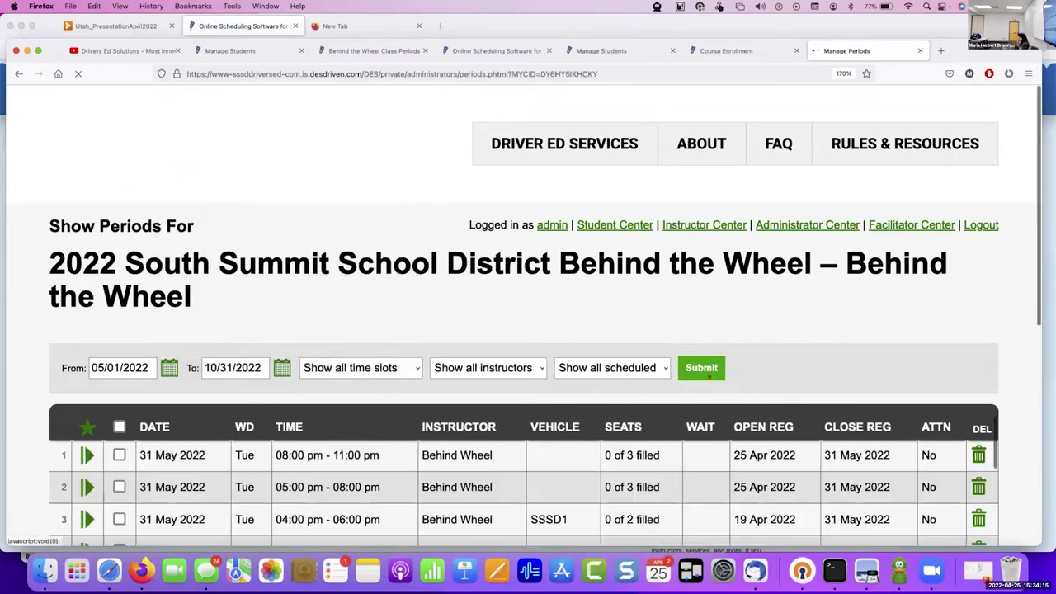
{"action": "scroll", "coordinate": [805, 328], "scroll_direction": "down", "scroll_amount": 2}
{"action": "scroll", "coordinate": [804, 328], "scroll_direction": "down", "scroll_amount": 5}
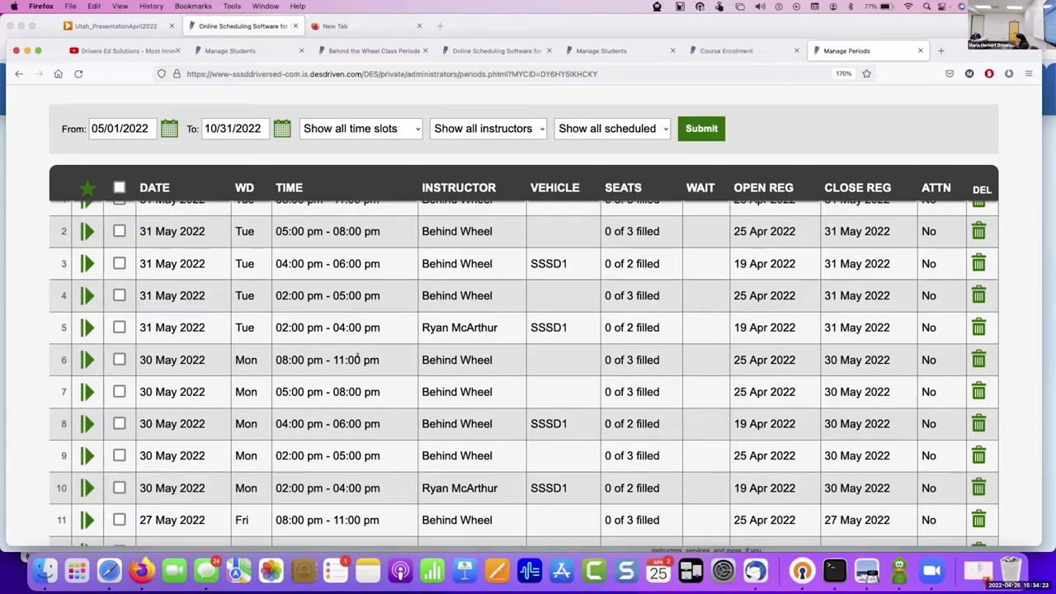
Open the 31 May 2022 4:00 PM to 6:00 PM period for editing and examine its available seats setting.
{"action": "left_click", "coordinate": [86, 263]}
{"action": "left_click", "coordinate": [121, 263]}
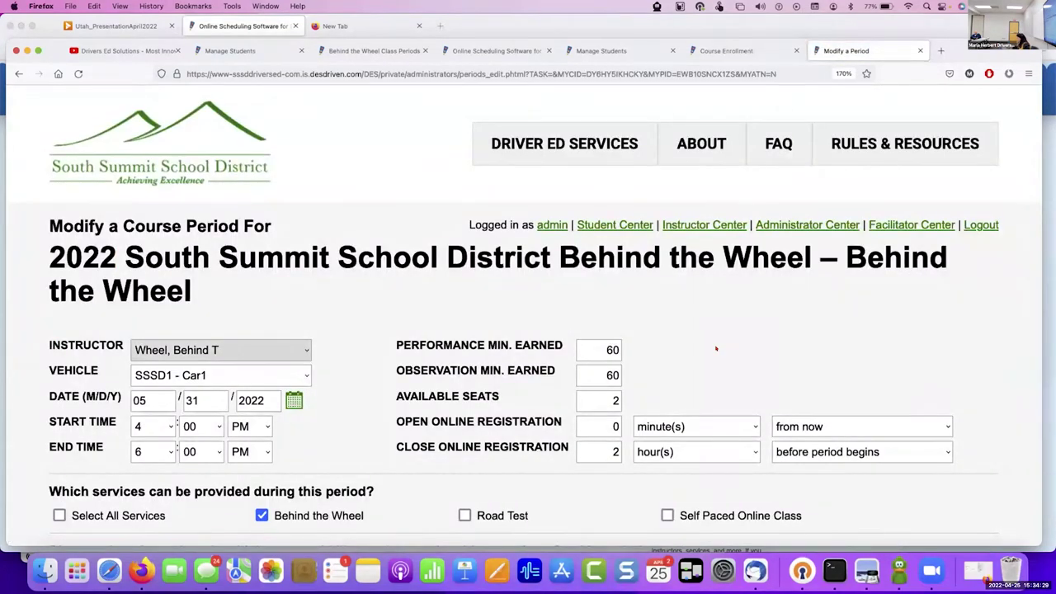
{"action": "scroll", "coordinate": [705, 332], "scroll_direction": "down", "scroll_amount": 5}
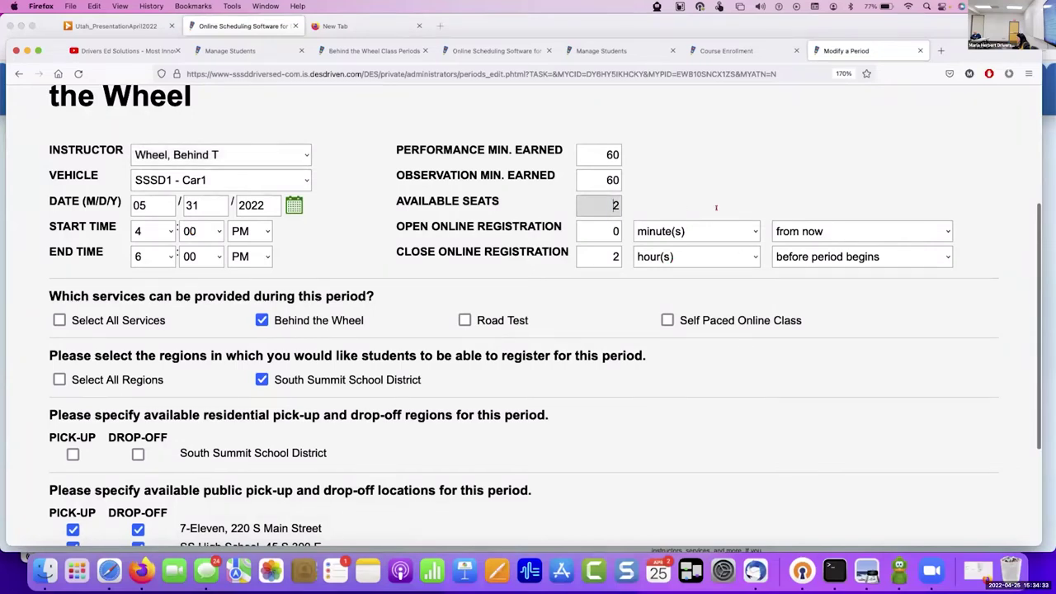
{"action": "key", "text": "super+plus"}
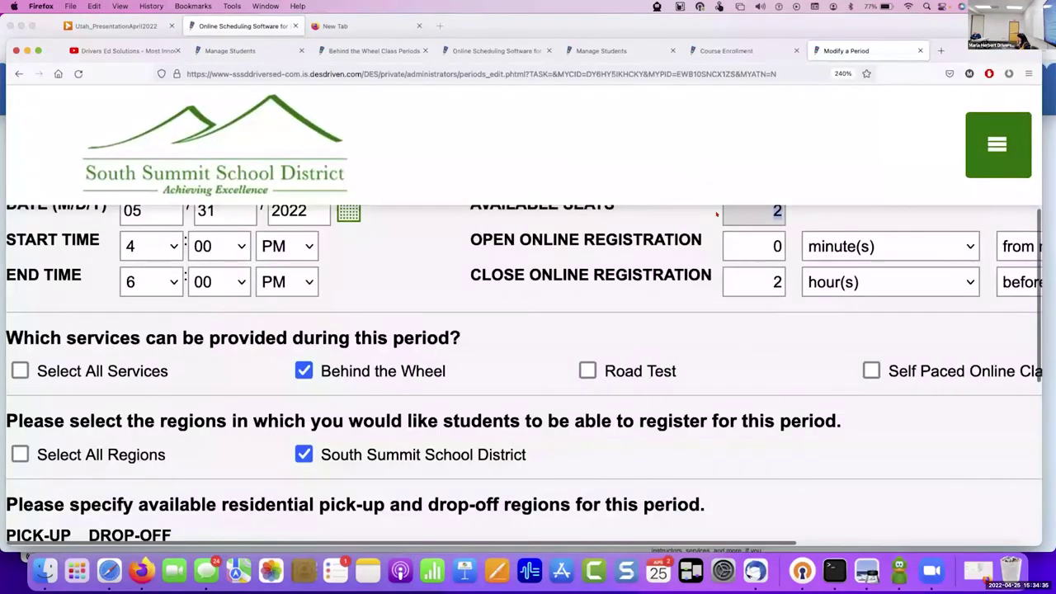
{"action": "key", "text": "super+plus"}
{"action": "scroll", "coordinate": [697, 384], "scroll_direction": "up", "scroll_amount": 5}
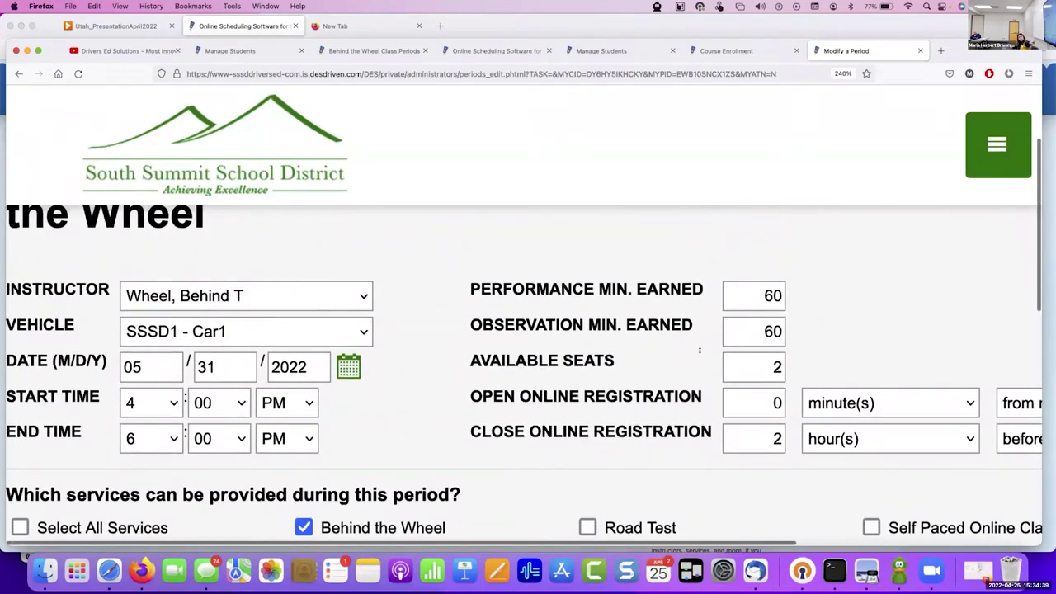
{"action": "left_click", "coordinate": [744, 368]}
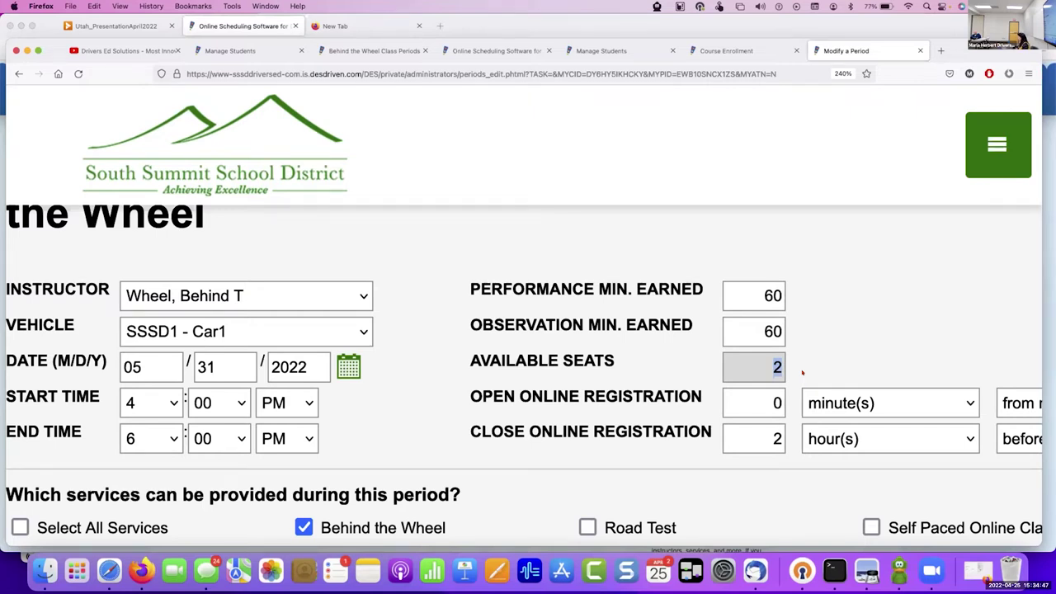
{"action": "scroll", "coordinate": [792, 374], "scroll_direction": "up", "scroll_amount": 1}
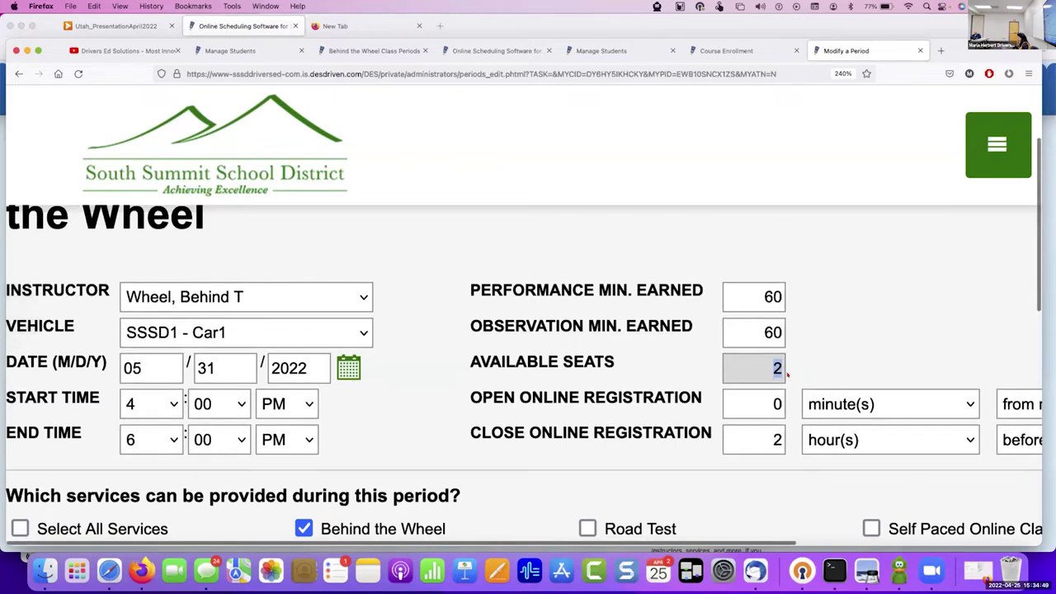
{"action": "scroll", "coordinate": [806, 358], "scroll_direction": "down", "scroll_amount": 3}
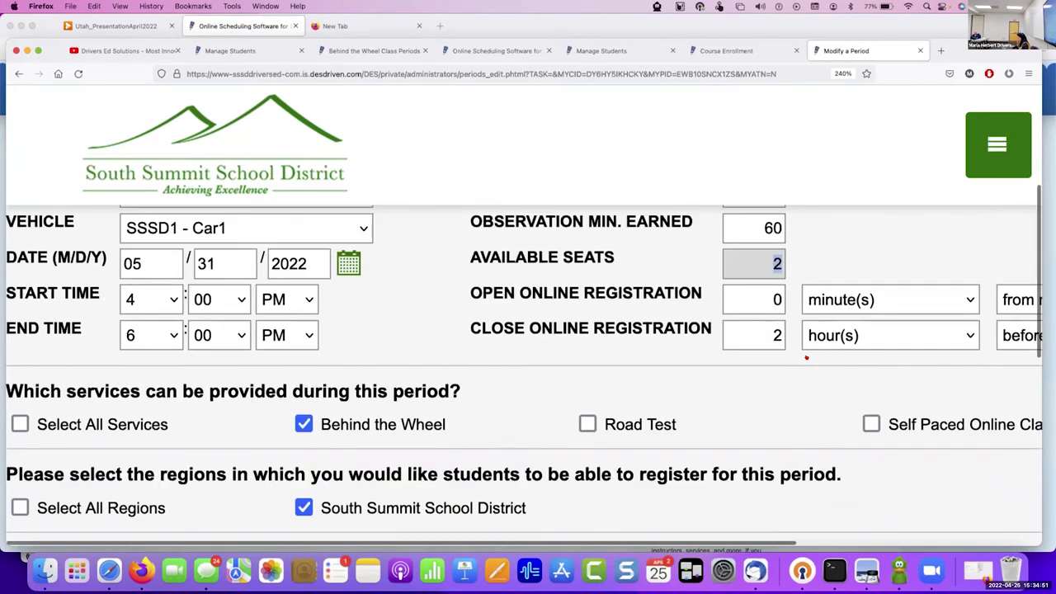
{"action": "key", "text": "super+minus"}
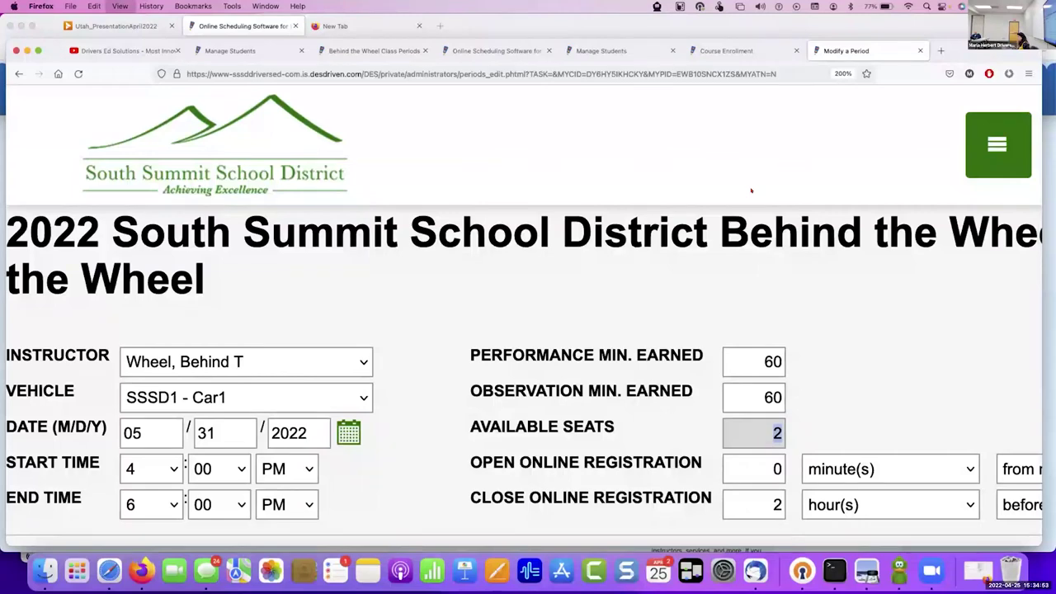
{"action": "key", "text": "super+minus"}
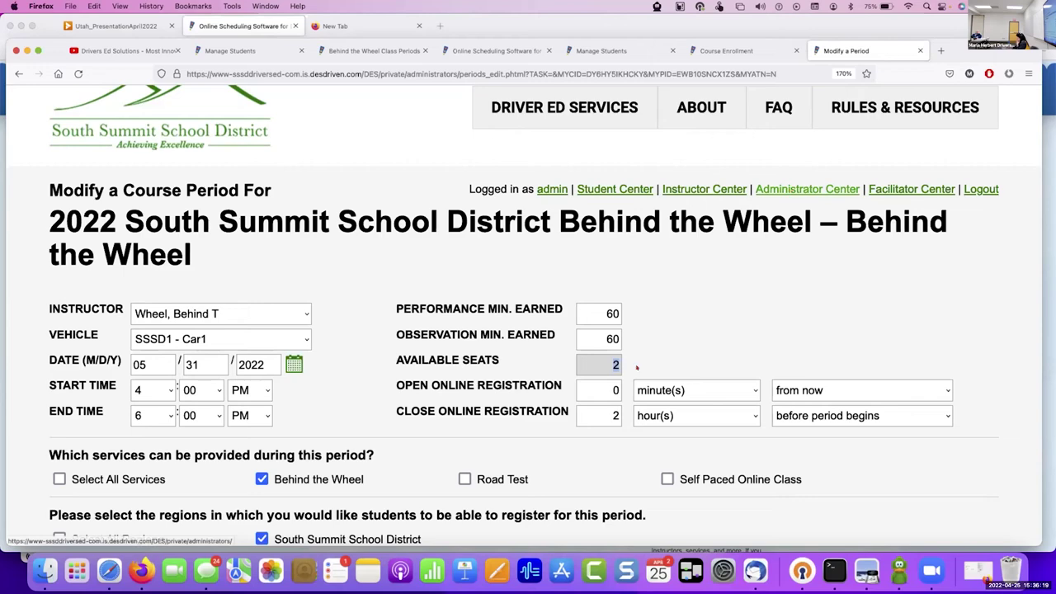
Open the student management list in the Administrator Center.
{"action": "left_click", "coordinate": [807, 189]}
{"action": "left_click", "coordinate": [83, 476]}
{"action": "scroll", "coordinate": [327, 385], "scroll_direction": "down", "scroll_amount": 2}
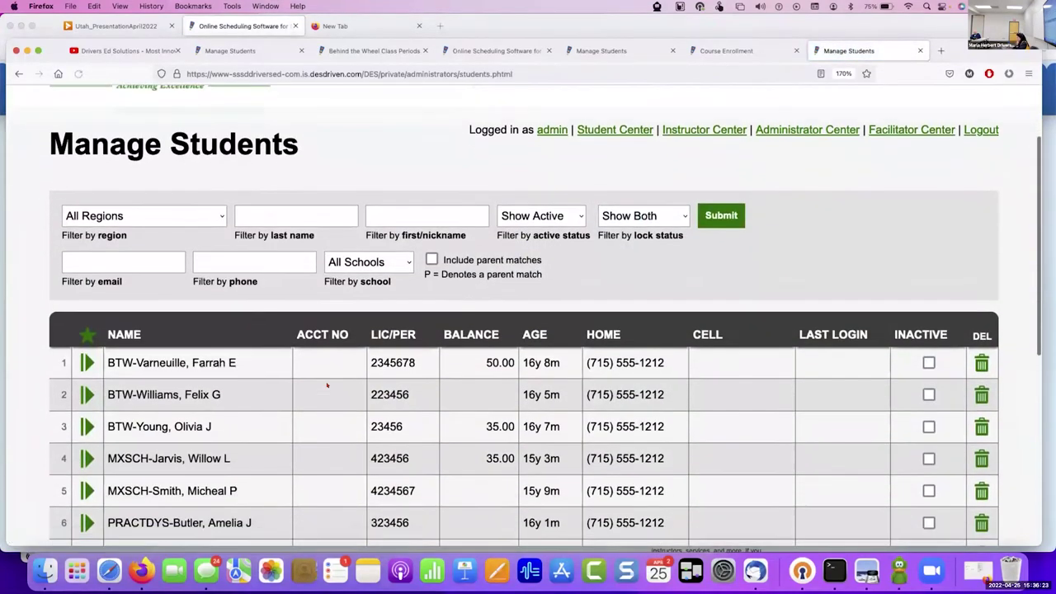
{"action": "scroll", "coordinate": [327, 384], "scroll_direction": "down", "scroll_amount": 2}
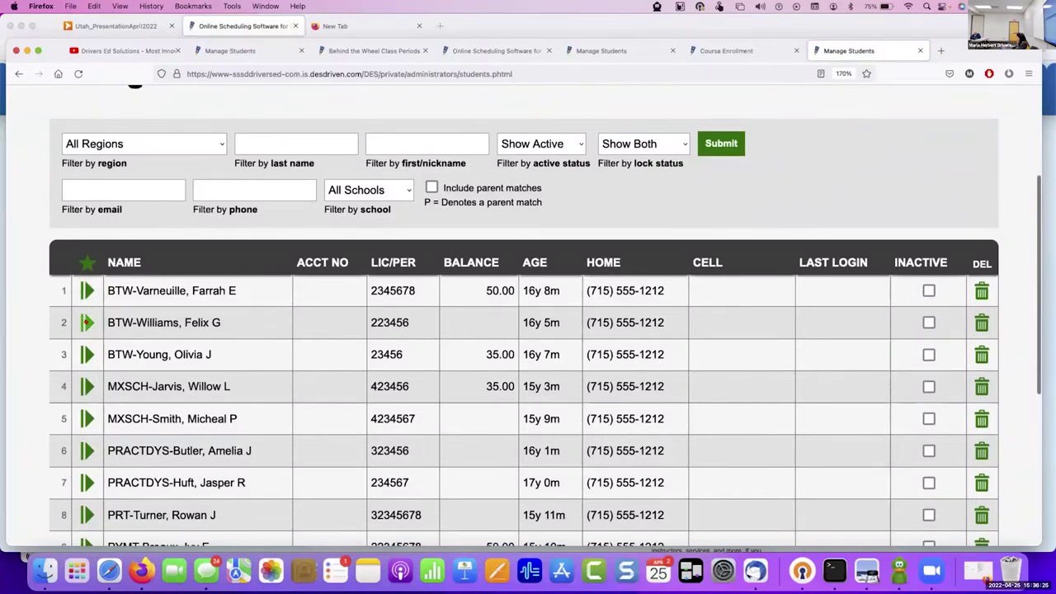
Review the Behind the Wheel opportunities in the second listed student's schedule, and return to the student list.
{"action": "left_click", "coordinate": [86, 323]}
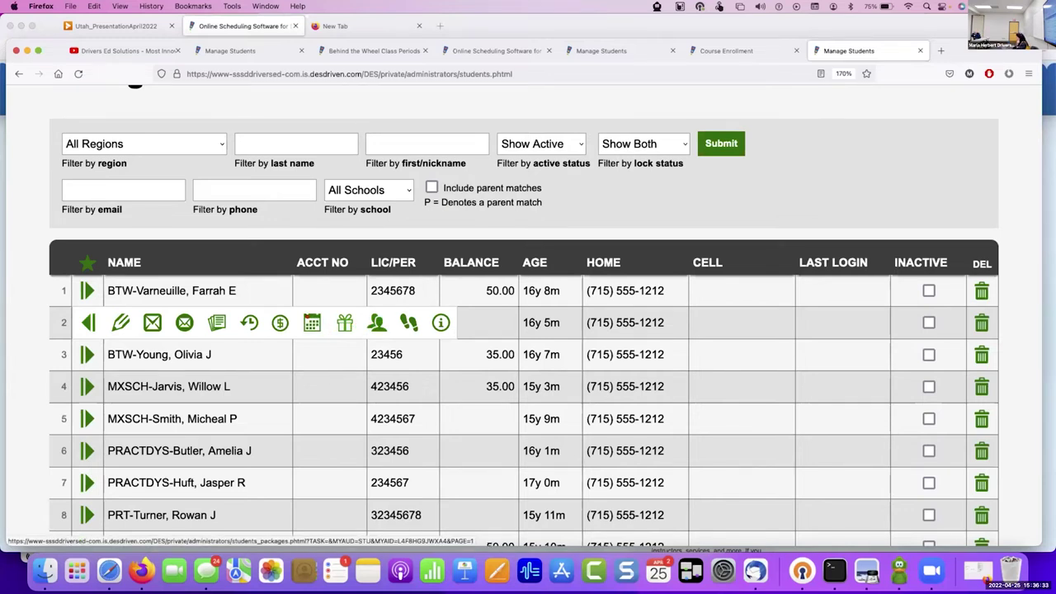
{"action": "left_click", "coordinate": [309, 323]}
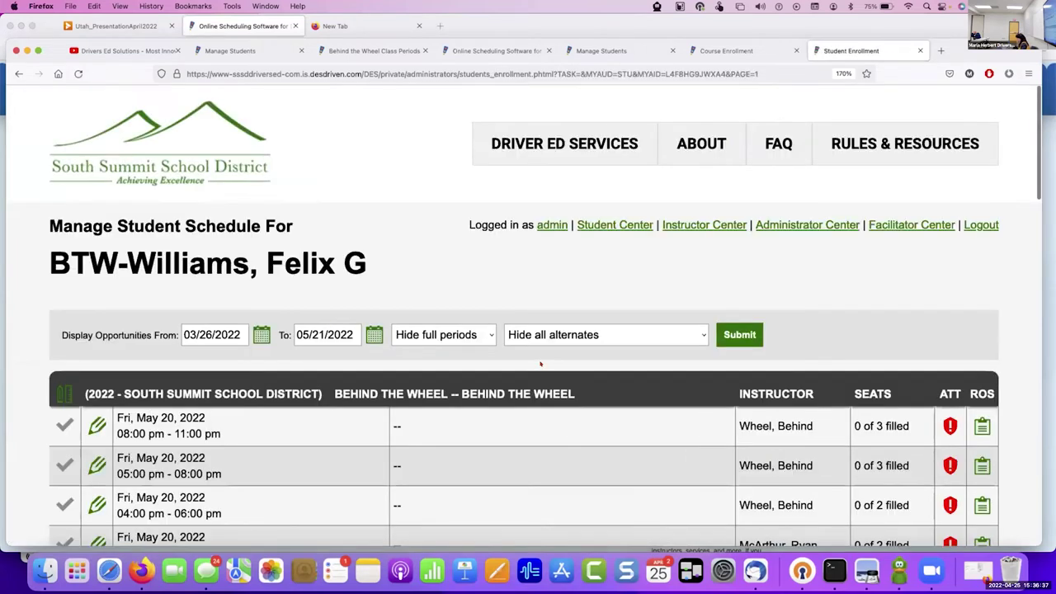
{"action": "scroll", "coordinate": [328, 323], "scroll_direction": "down", "scroll_amount": 5}
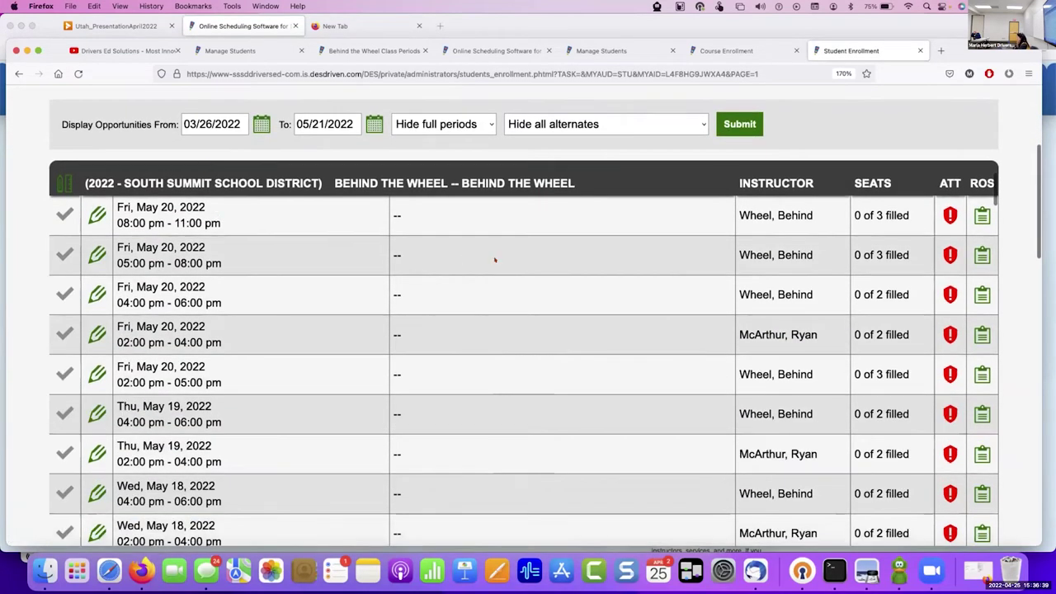
{"action": "scroll", "coordinate": [495, 261], "scroll_direction": "up", "scroll_amount": 3}
{"action": "left_click", "coordinate": [18, 73]}
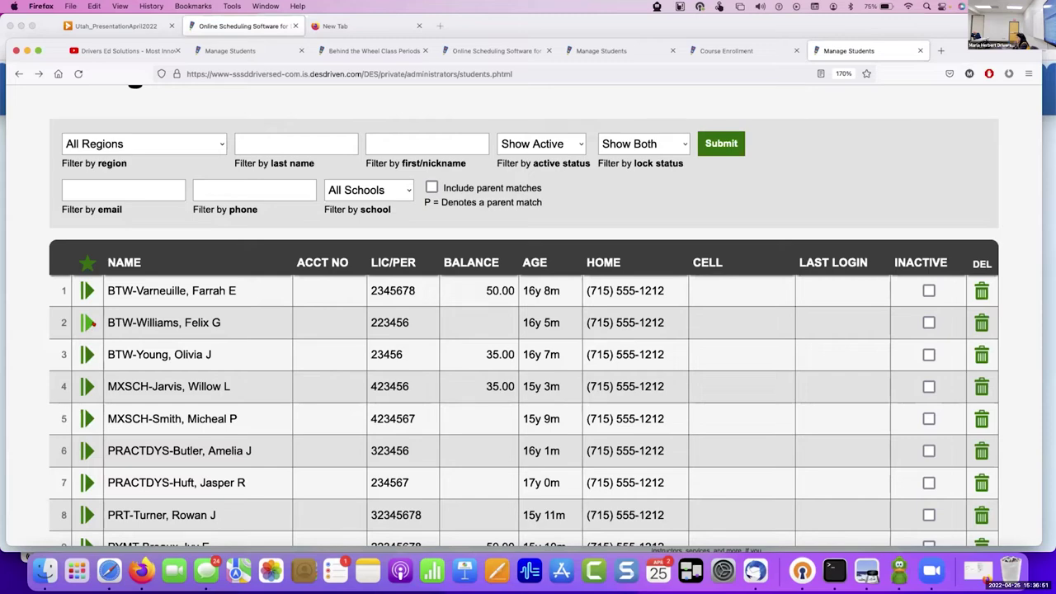
{"action": "scroll", "coordinate": [256, 365], "scroll_direction": "up", "scroll_amount": 2}
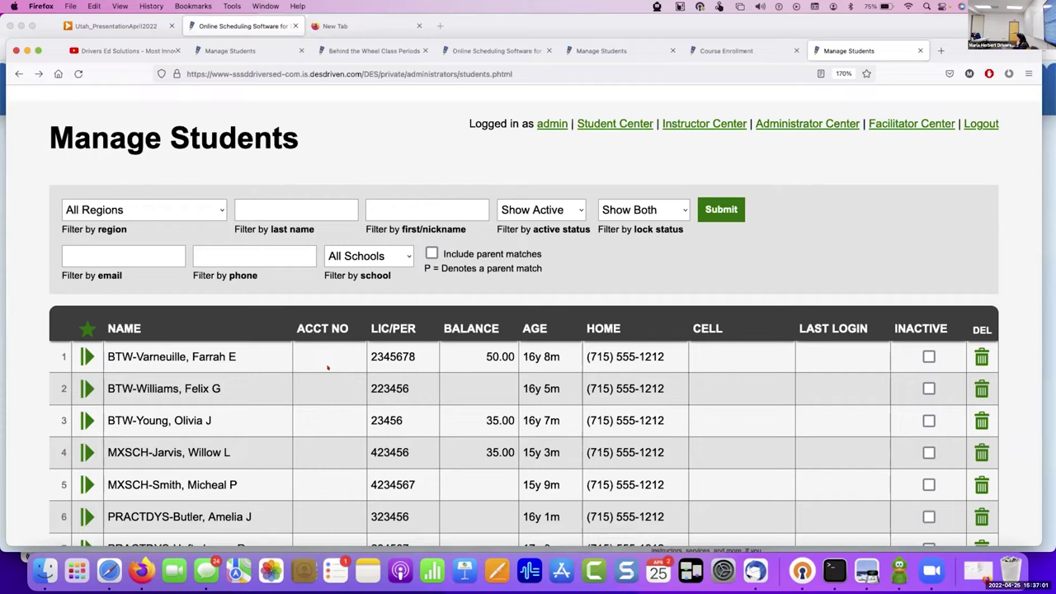
Open the Behind the Wheel enrollment from the second listed student's schedule and select "Test, Road" as exclusive instructor.
{"action": "left_click", "coordinate": [86, 384]}
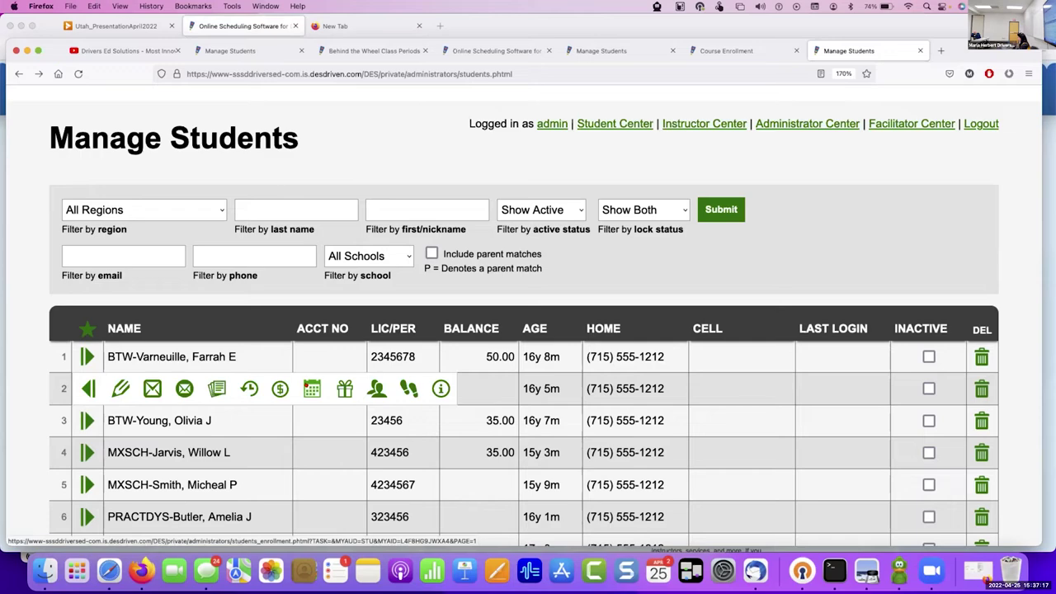
{"action": "left_click", "coordinate": [311, 388]}
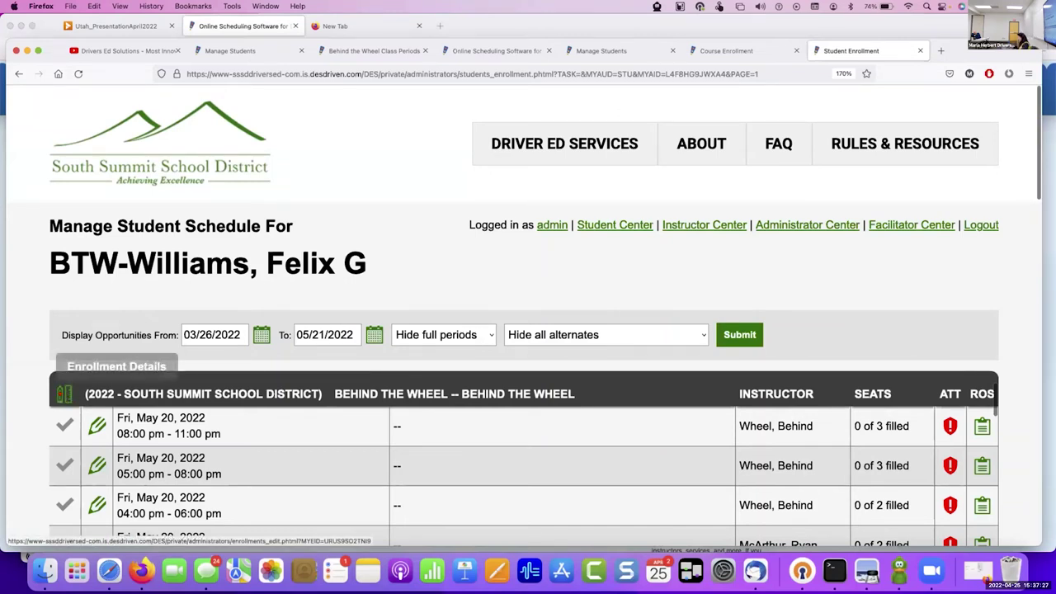
{"action": "left_click", "coordinate": [65, 395]}
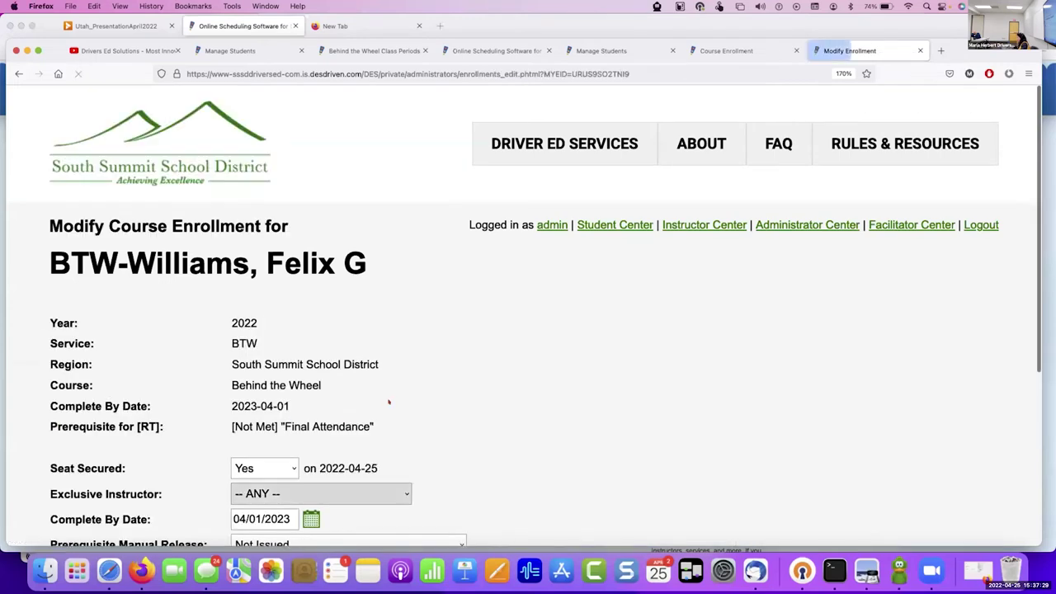
{"action": "scroll", "coordinate": [315, 377], "scroll_direction": "down", "scroll_amount": 3}
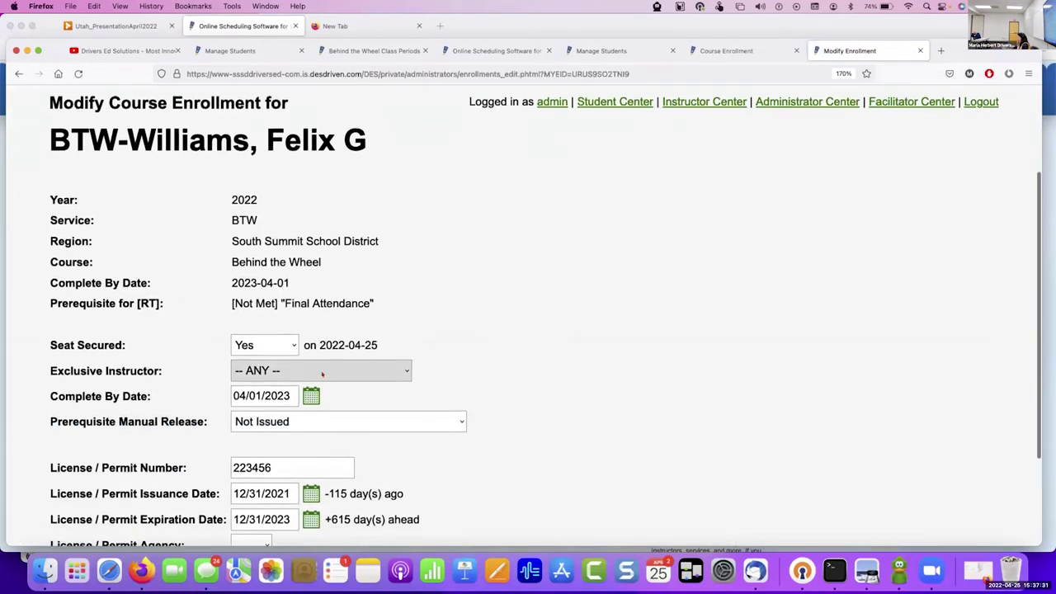
{"action": "left_click", "coordinate": [321, 374]}
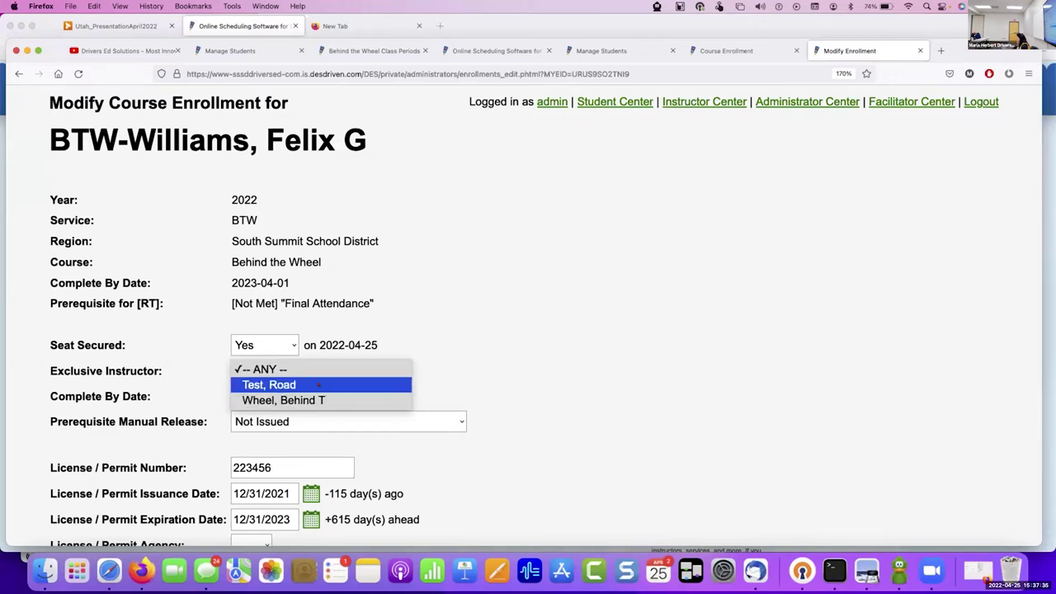
{"action": "left_click", "coordinate": [318, 384]}
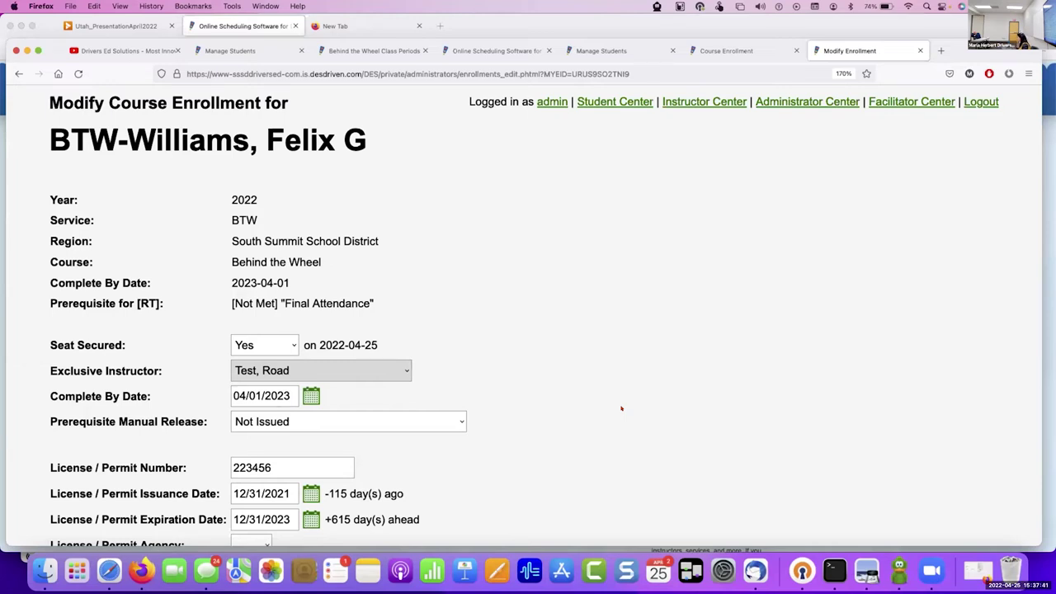
Examine the enrollment's seat, completion date, prerequisite release and license or permit settings.
{"action": "scroll", "coordinate": [621, 407], "scroll_direction": "down", "scroll_amount": 2}
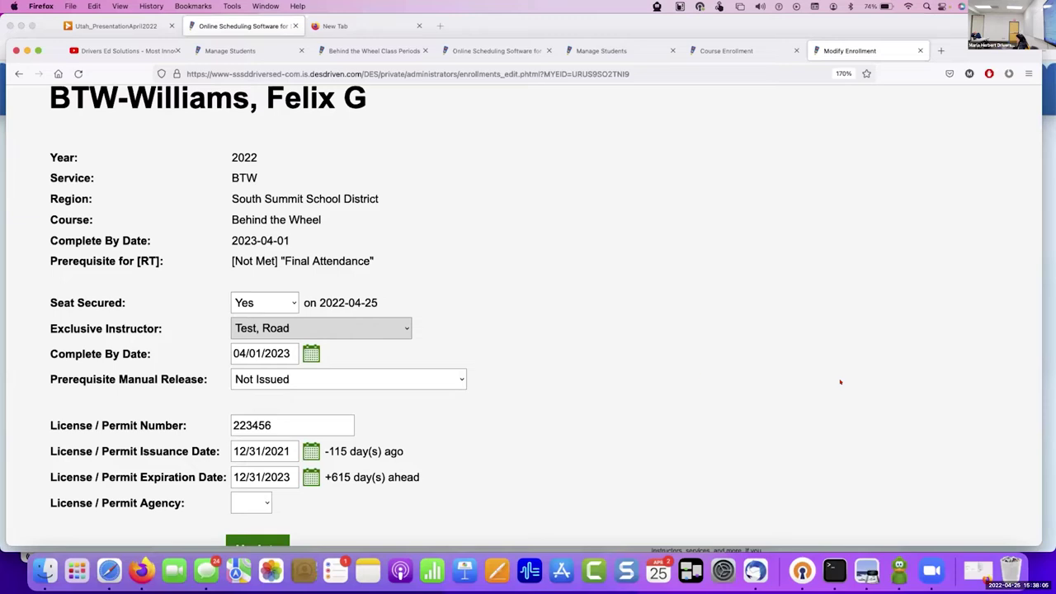
{"action": "scroll", "coordinate": [700, 375], "scroll_direction": "down", "scroll_amount": 2}
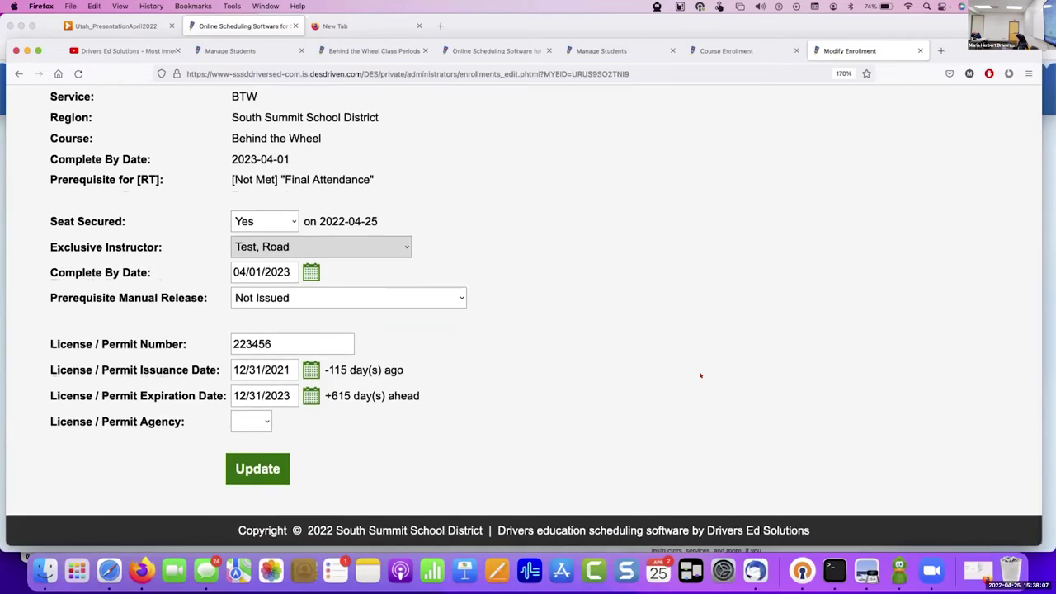
{"action": "scroll", "coordinate": [701, 376], "scroll_direction": "up", "scroll_amount": 2}
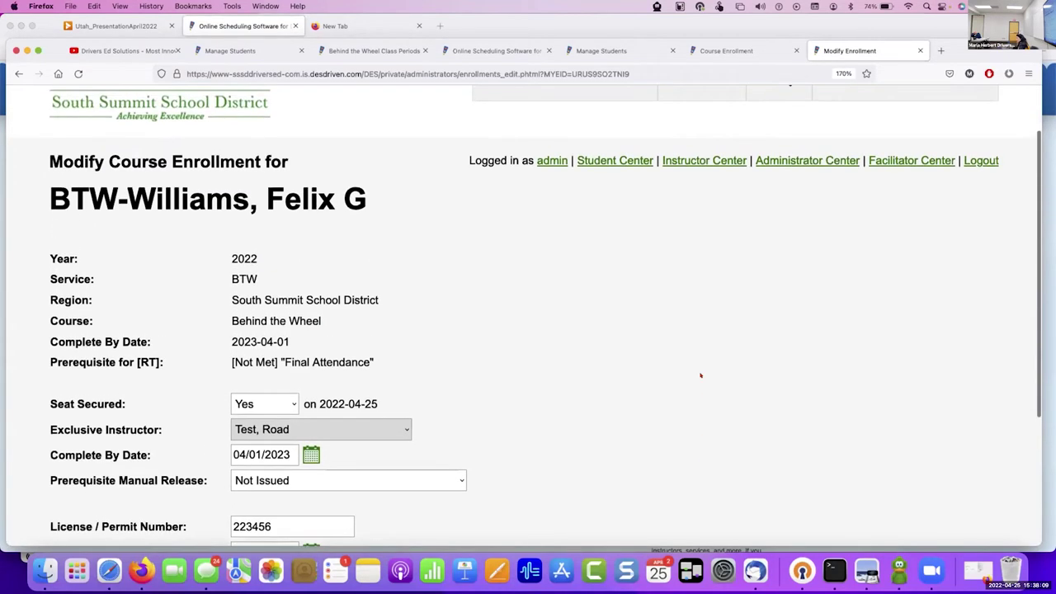
{"action": "scroll", "coordinate": [700, 375], "scroll_direction": "down", "scroll_amount": 5}
{"action": "scroll", "coordinate": [701, 375], "scroll_direction": "up", "scroll_amount": 5}
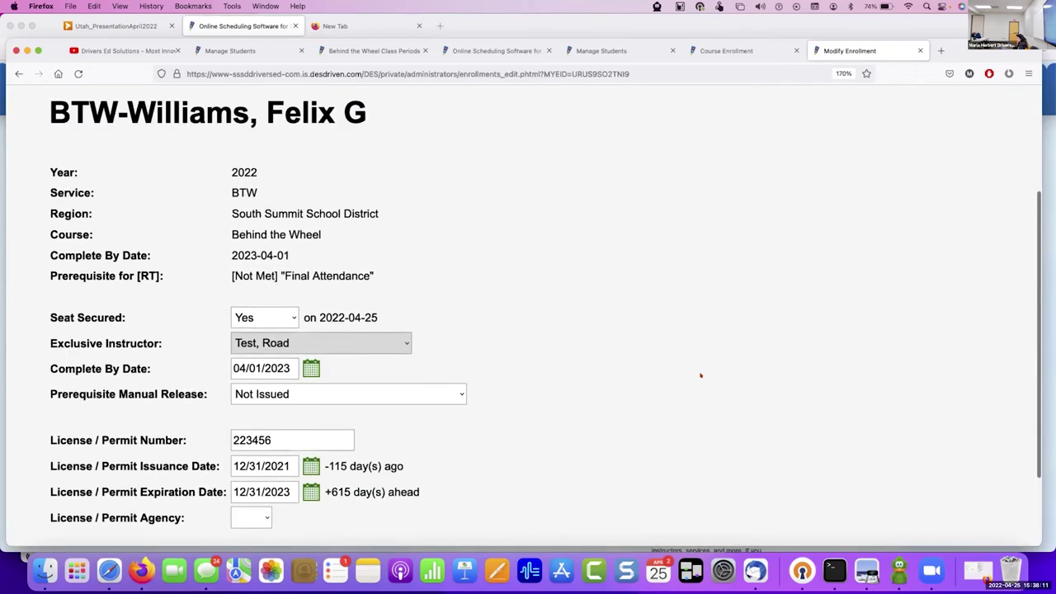
{"action": "scroll", "coordinate": [701, 375], "scroll_direction": "down", "scroll_amount": 5}
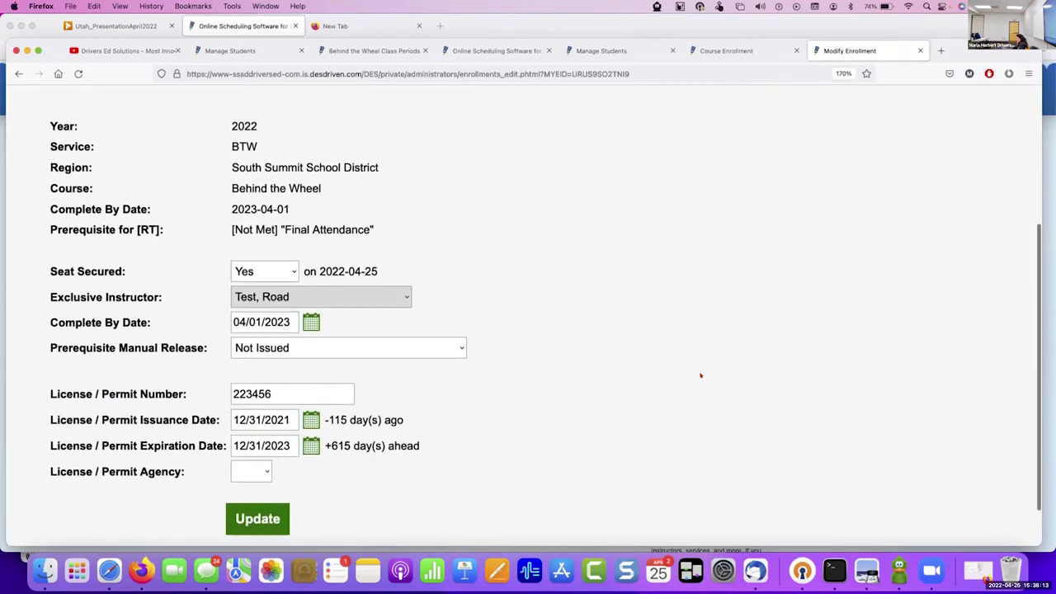
{"action": "scroll", "coordinate": [700, 376], "scroll_direction": "up", "scroll_amount": 5}
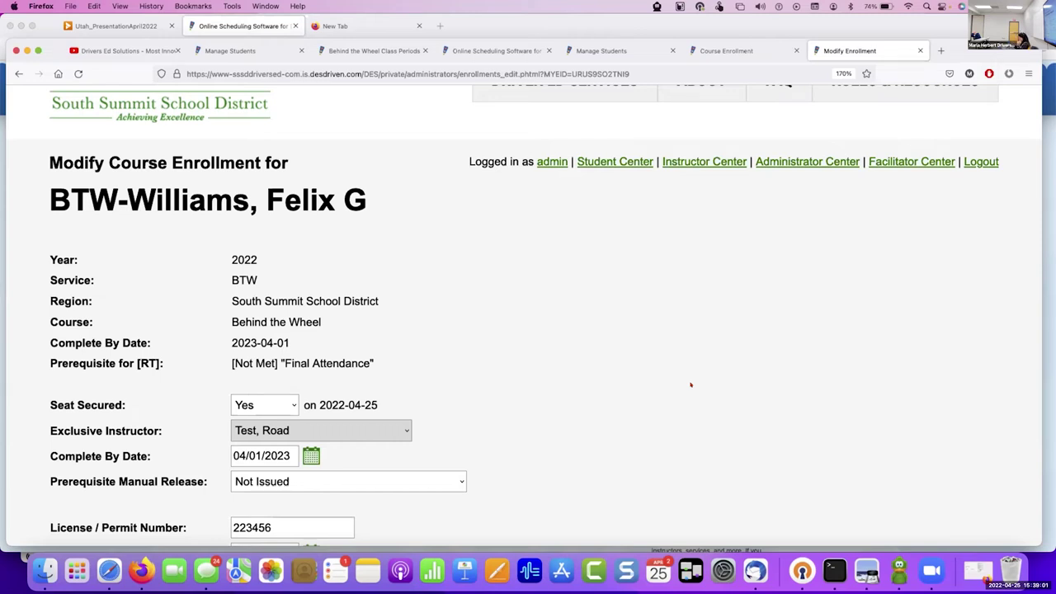
Return to the Administrator Center and look through its management options.
{"action": "left_click", "coordinate": [767, 162]}
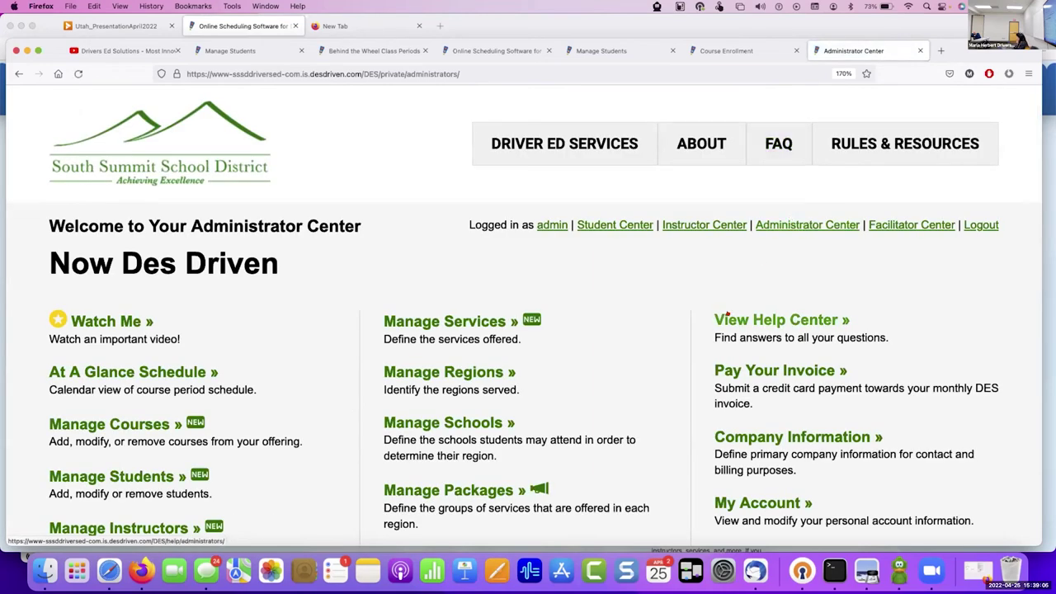
{"action": "scroll", "coordinate": [727, 314], "scroll_direction": "down", "scroll_amount": 4}
{"action": "scroll", "coordinate": [727, 314], "scroll_direction": "up", "scroll_amount": 4}
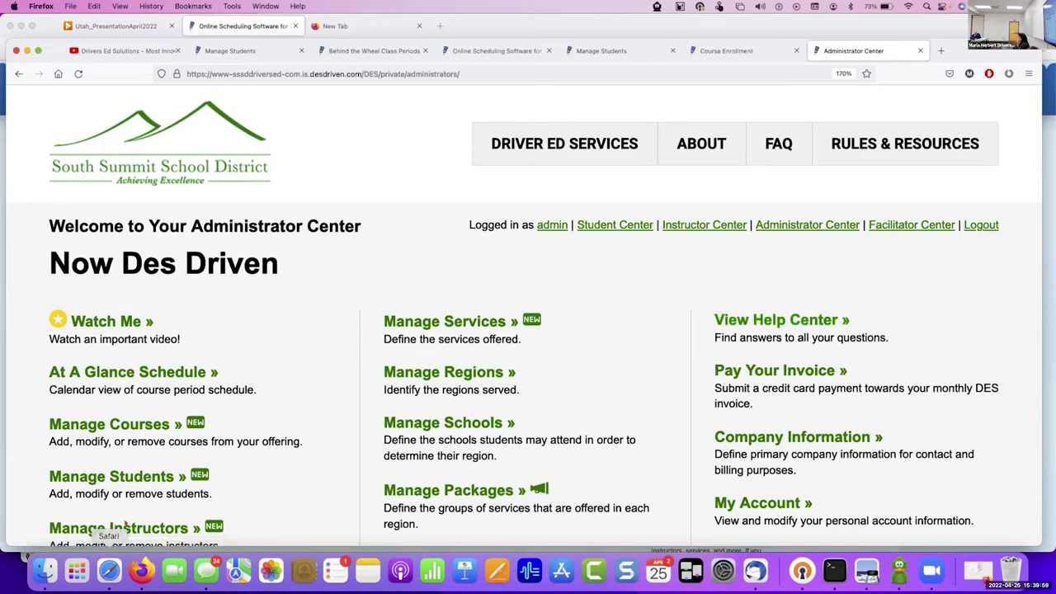
Open the student management list and look through the listed students and available filters.
{"action": "left_click", "coordinate": [62, 477]}
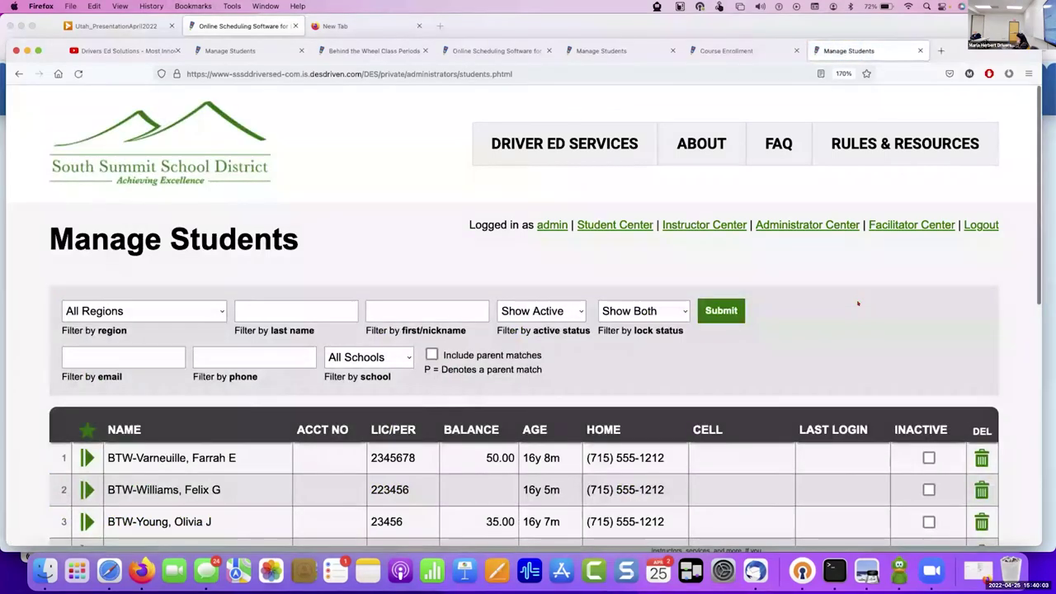
{"action": "scroll", "coordinate": [858, 304], "scroll_direction": "down", "scroll_amount": 5}
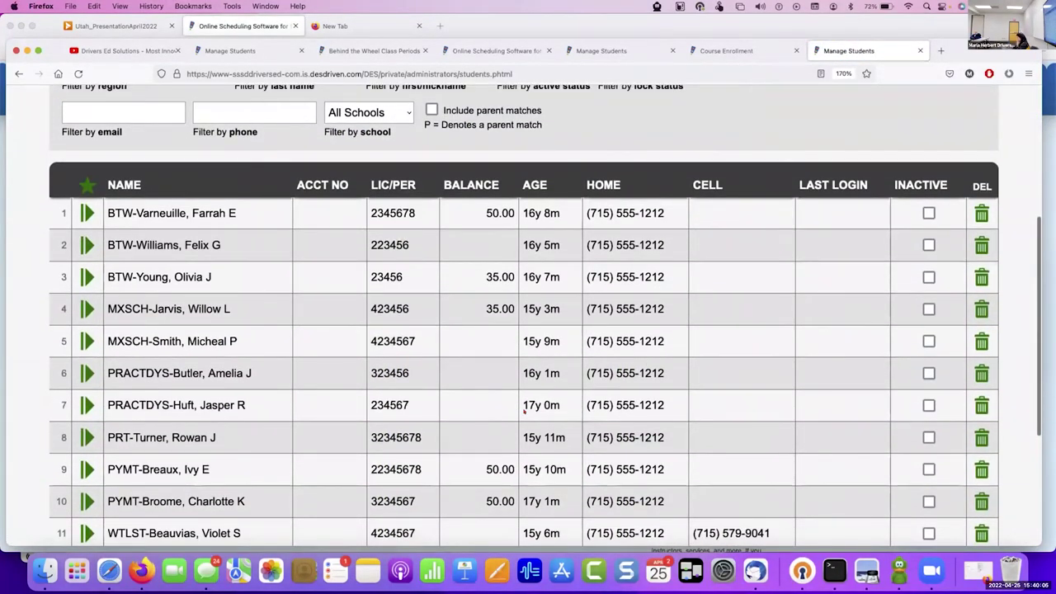
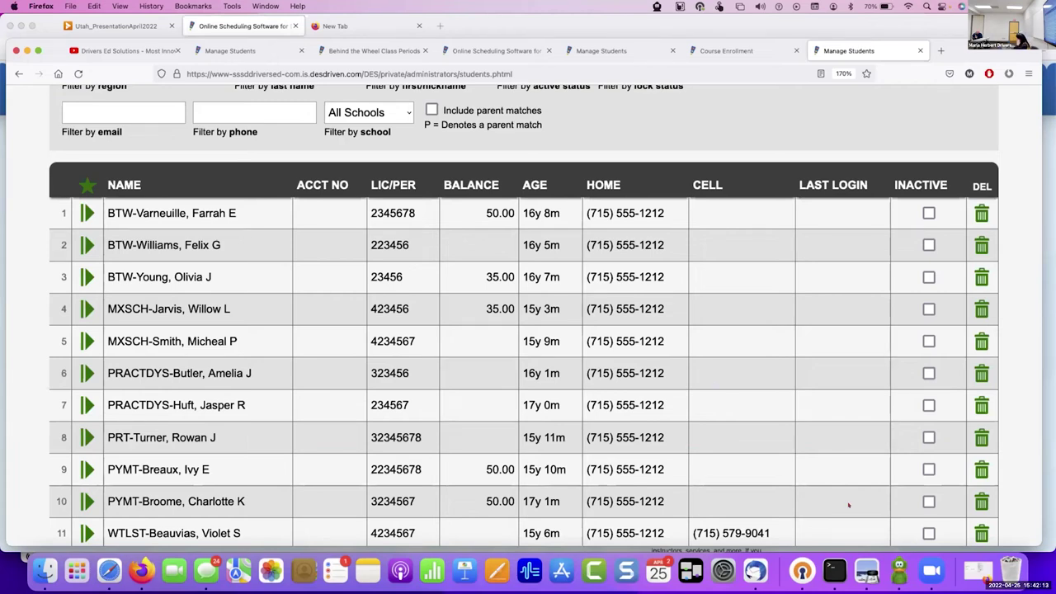
{"action": "scroll", "coordinate": [848, 505], "scroll_direction": "down", "scroll_amount": 3}
{"action": "scroll", "coordinate": [825, 380], "scroll_direction": "up", "scroll_amount": 5}
{"action": "scroll", "coordinate": [822, 374], "scroll_direction": "up", "scroll_amount": 2}
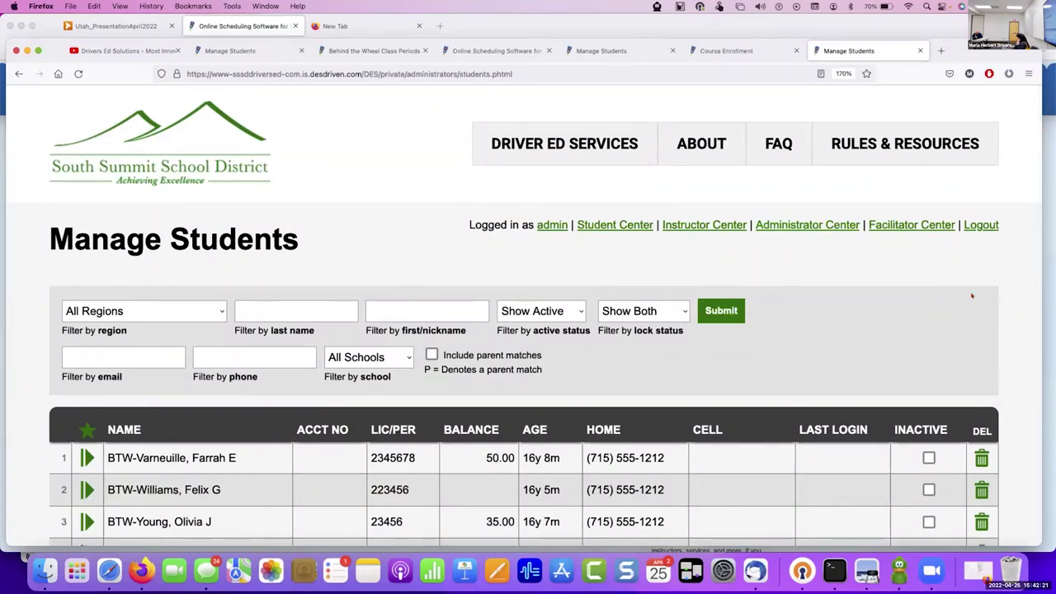
{"action": "scroll", "coordinate": [972, 296], "scroll_direction": "down", "scroll_amount": 4}
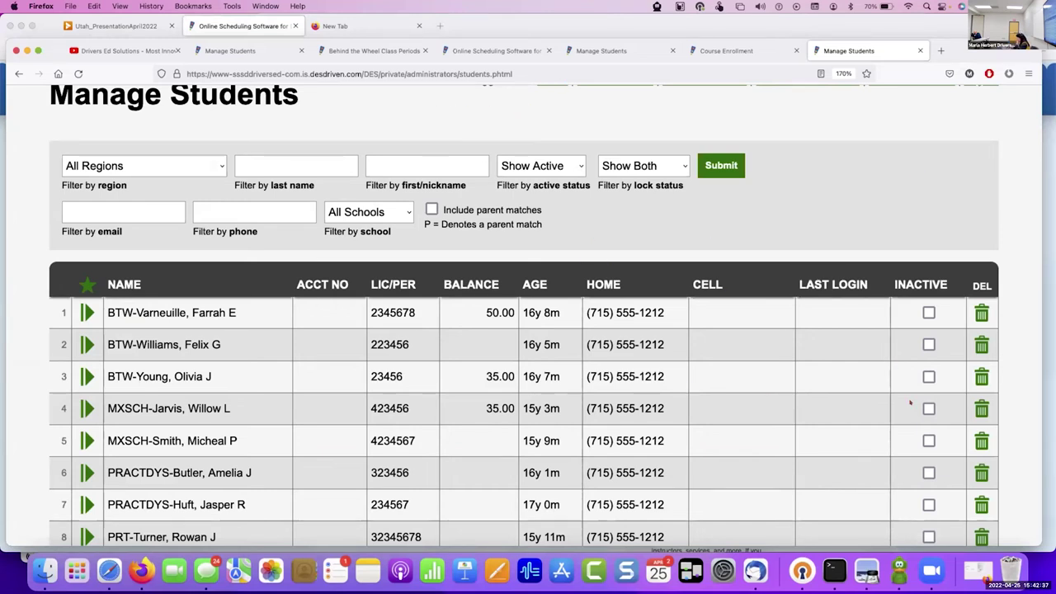
{"action": "scroll", "coordinate": [825, 288], "scroll_direction": "down", "scroll_amount": 3}
{"action": "scroll", "coordinate": [796, 427], "scroll_direction": "up", "scroll_amount": 5}
{"action": "scroll", "coordinate": [796, 426], "scroll_direction": "down", "scroll_amount": 1}
Open the Complete Driver Ed Package for editing and review its included services, prices, no-show fees and prerequisites.
{"action": "left_click", "coordinate": [793, 225]}
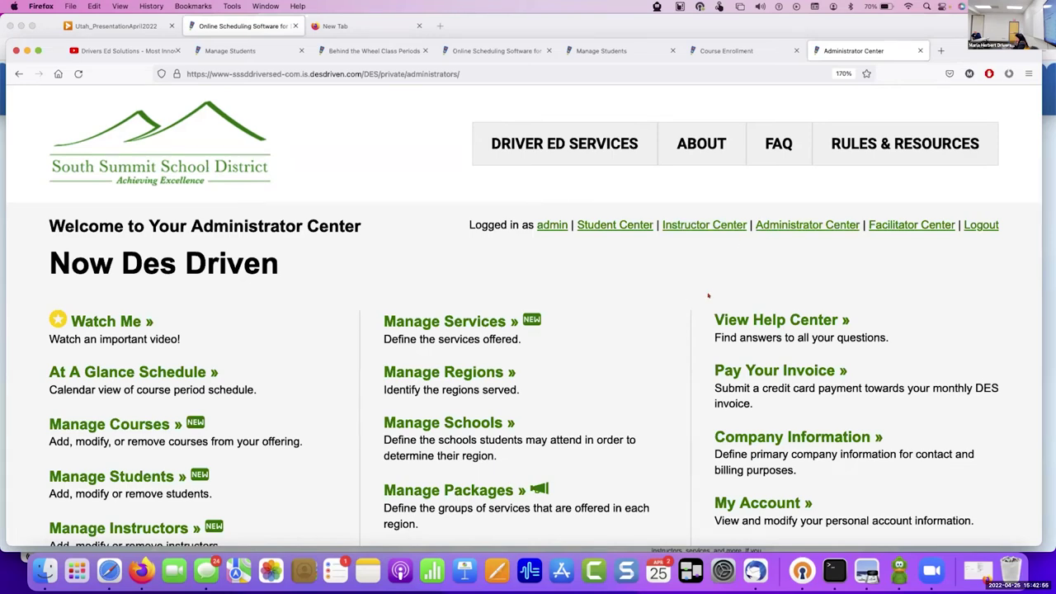
{"action": "left_click", "coordinate": [470, 492]}
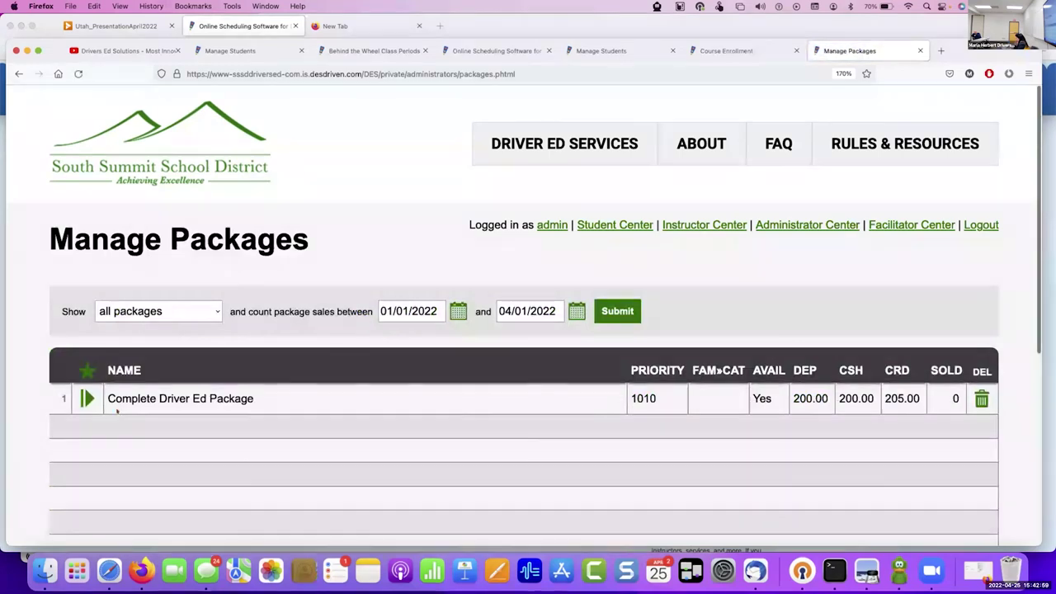
{"action": "mouse_move", "coordinate": [143, 399]}
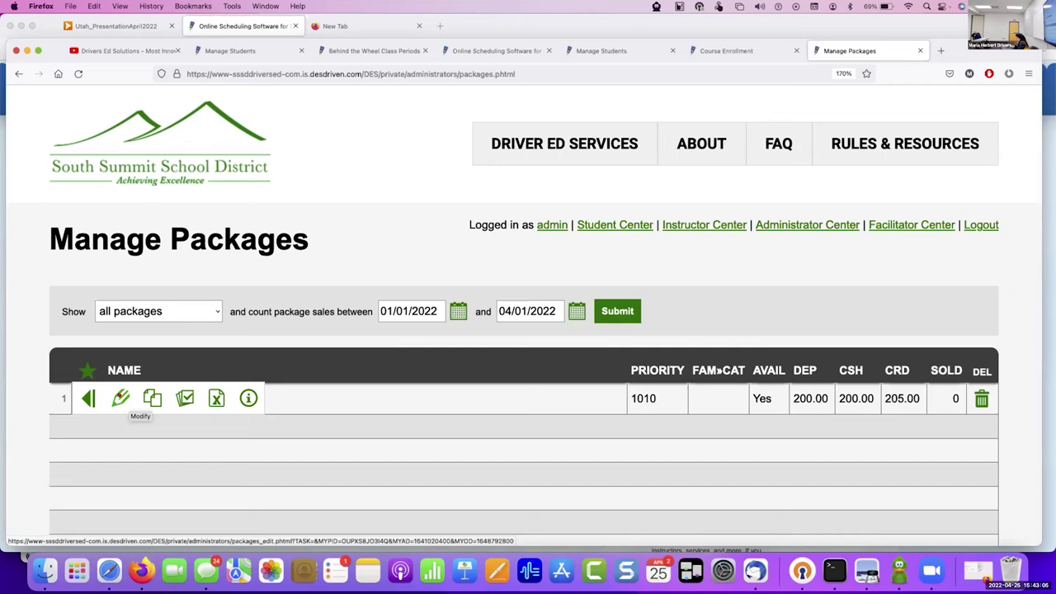
{"action": "left_click", "coordinate": [121, 398]}
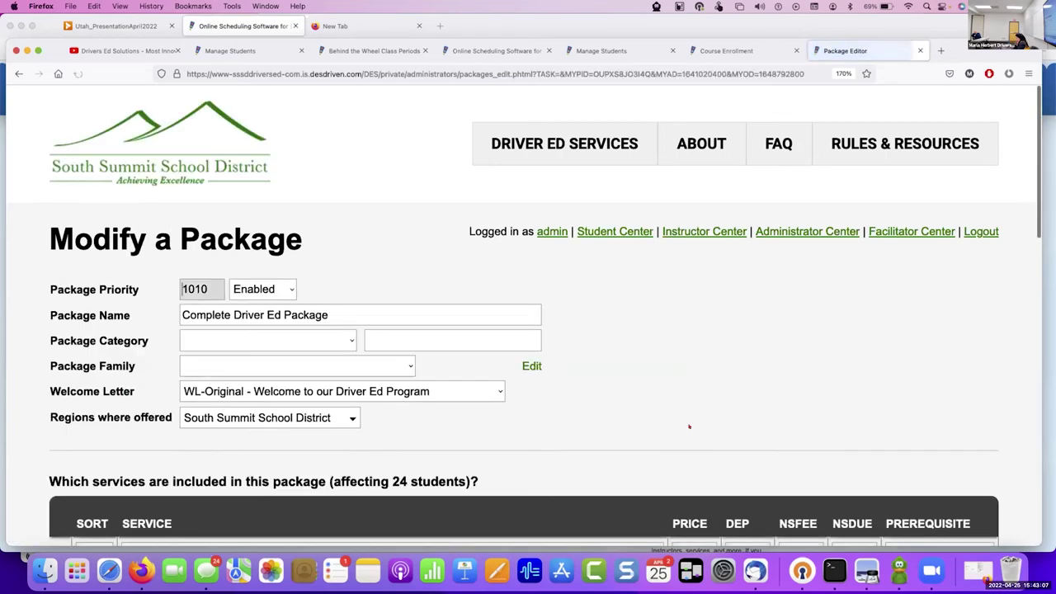
{"action": "scroll", "coordinate": [688, 419], "scroll_direction": "down", "scroll_amount": 4}
{"action": "scroll", "coordinate": [688, 419], "scroll_direction": "down", "scroll_amount": 2}
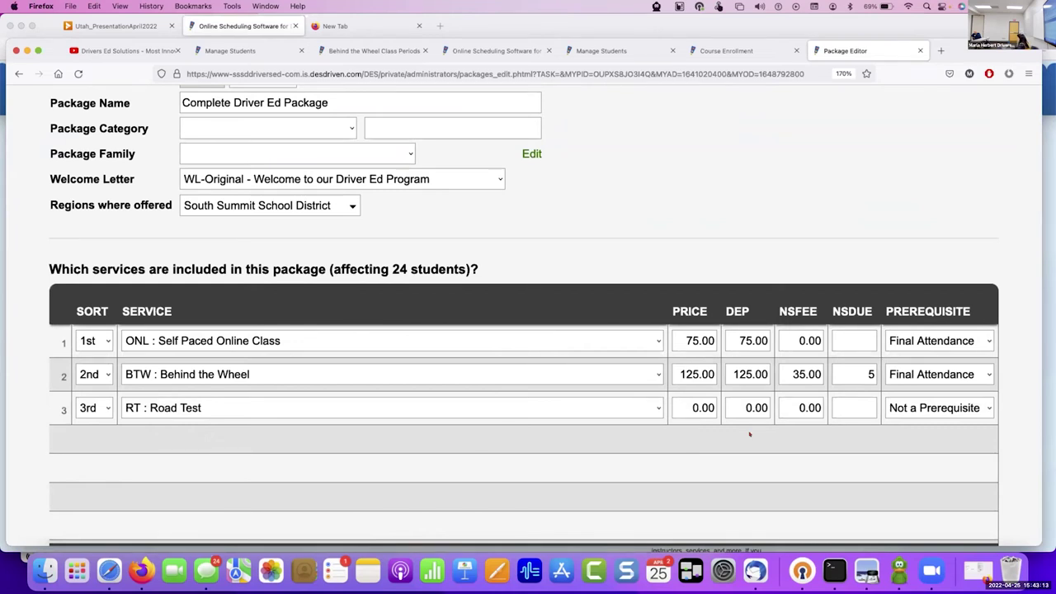
{"action": "scroll", "coordinate": [725, 427], "scroll_direction": "up", "scroll_amount": 1}
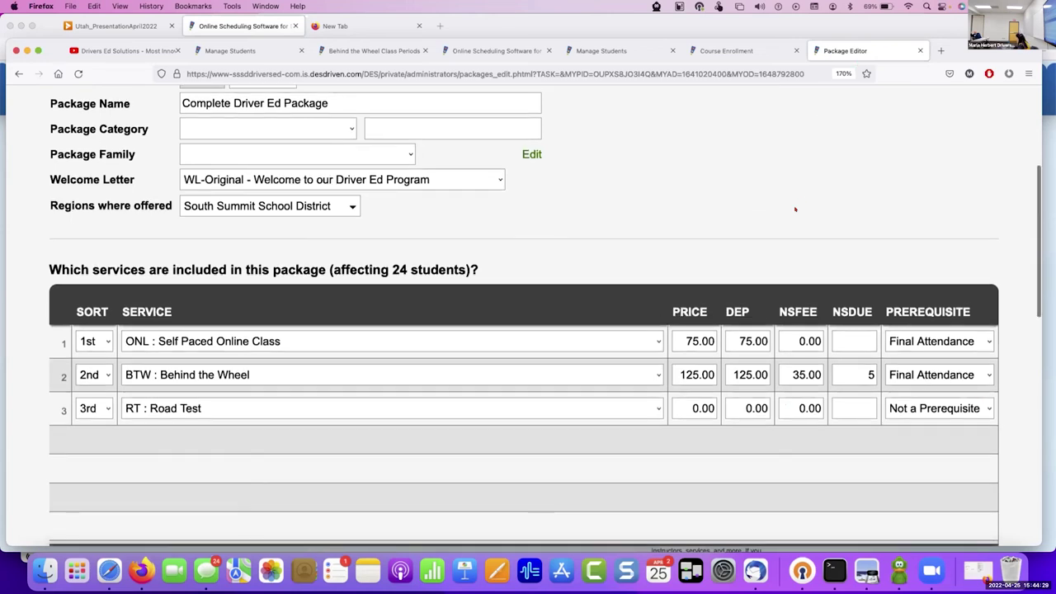
Return to the student management list and open the first listed student's class history.
{"action": "scroll", "coordinate": [795, 207], "scroll_direction": "up", "scroll_amount": 5}
{"action": "left_click", "coordinate": [790, 208]}
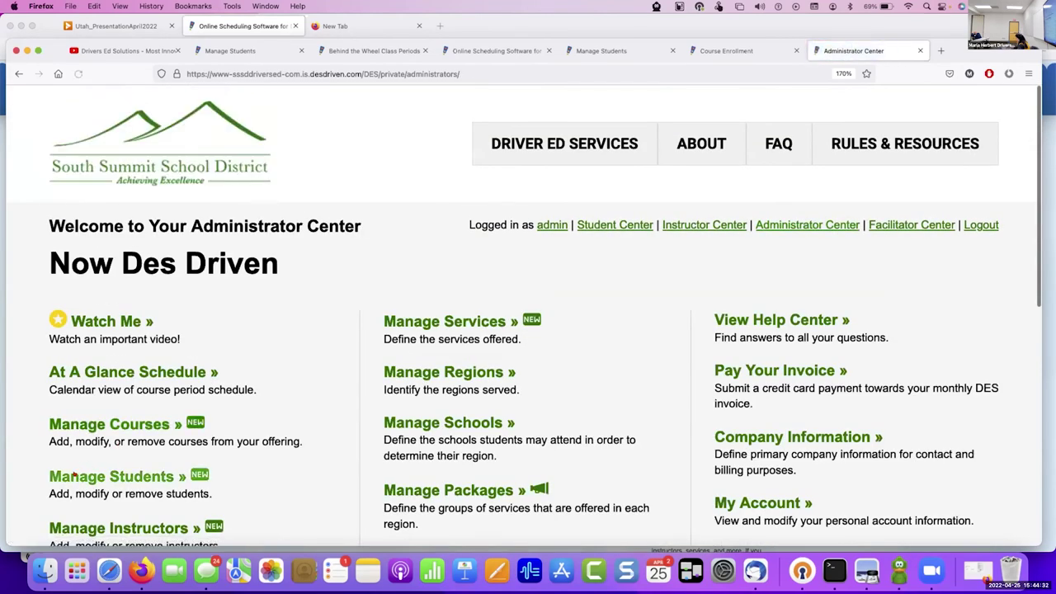
{"action": "left_click", "coordinate": [74, 476]}
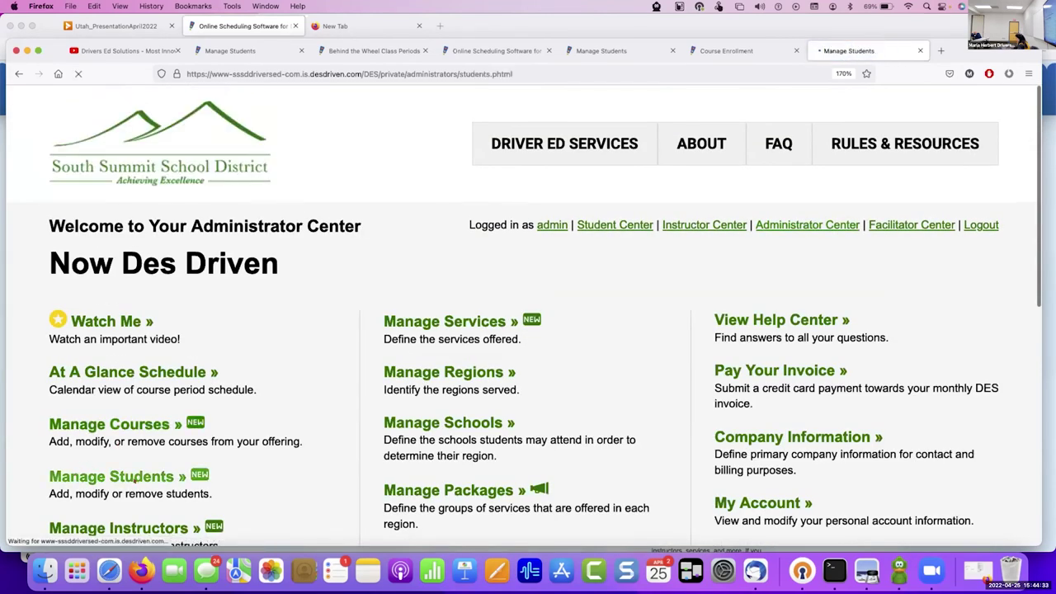
{"action": "scroll", "coordinate": [87, 490], "scroll_direction": "down", "scroll_amount": 3}
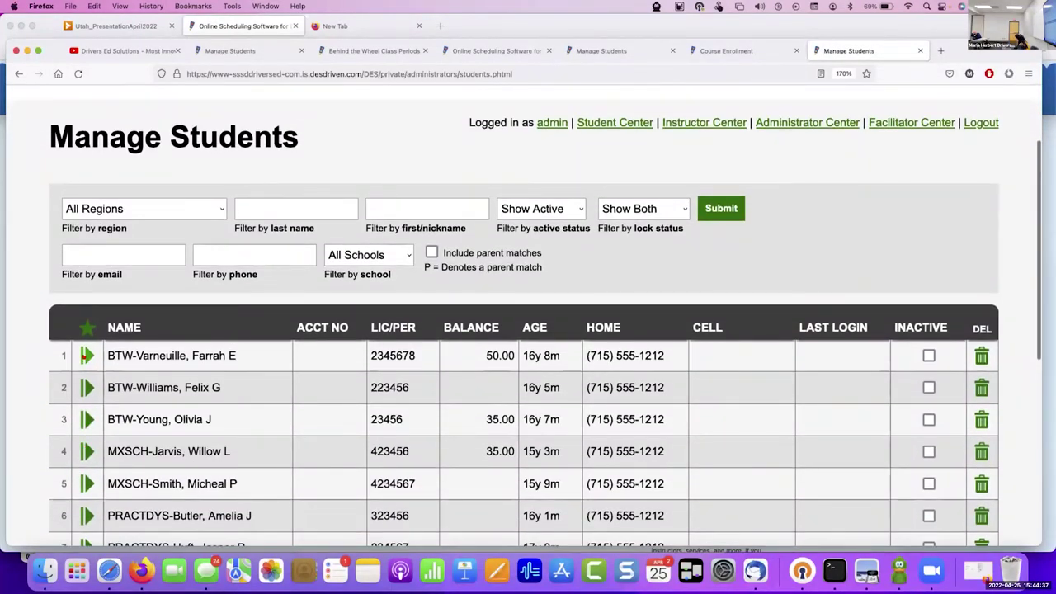
{"action": "left_click", "coordinate": [87, 355]}
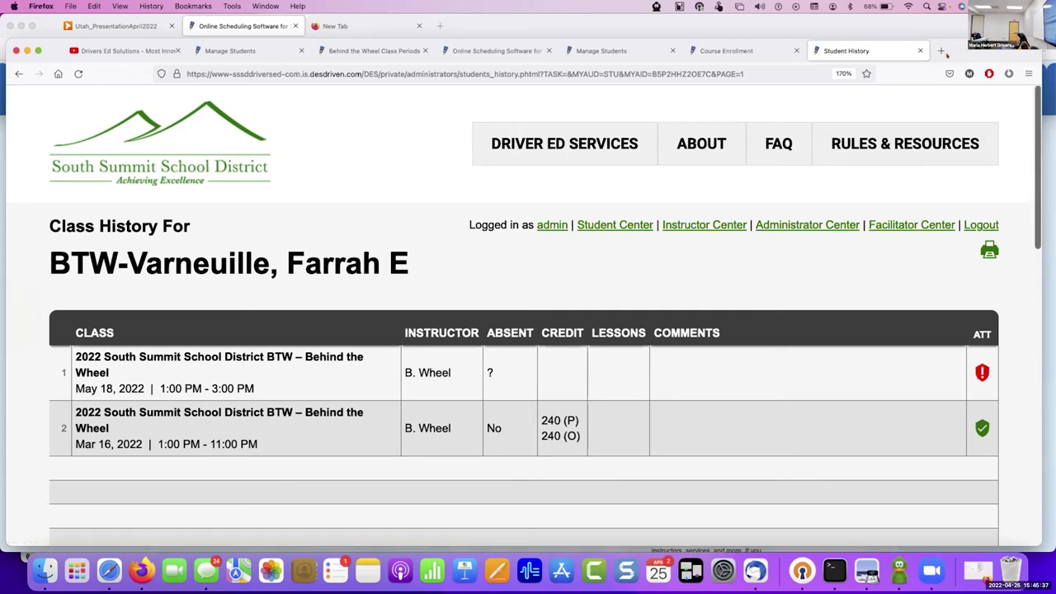
Load todaysdrivingschool.com in place of the Course Enrollment page and choose Dassel / Cokato as the driver ed area.
{"action": "left_click", "coordinate": [759, 52]}
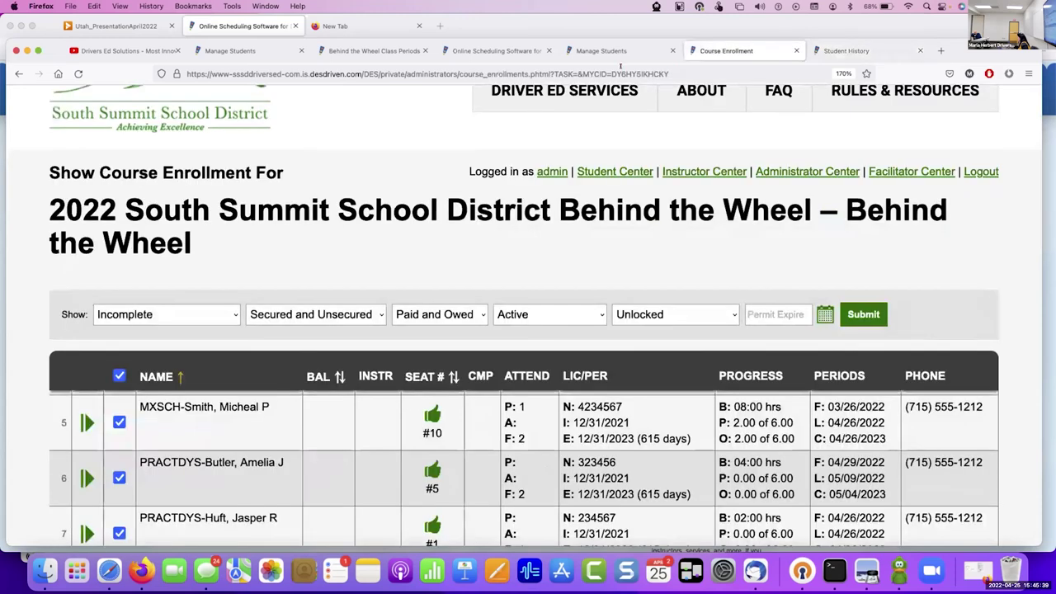
{"action": "left_click", "coordinate": [639, 69]}
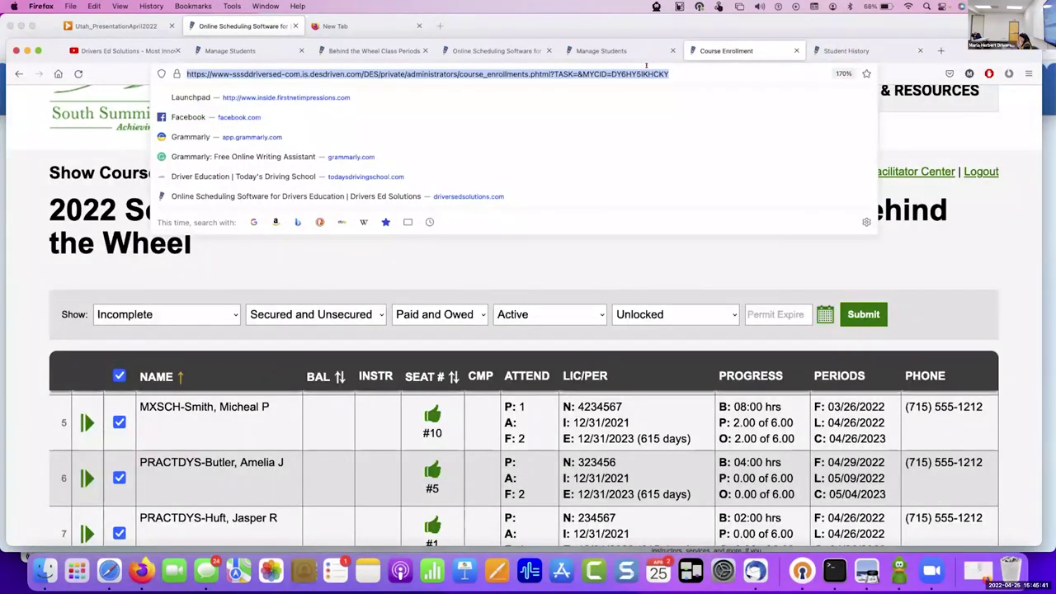
{"action": "type", "text": "todaysdrivingschool.com/"}
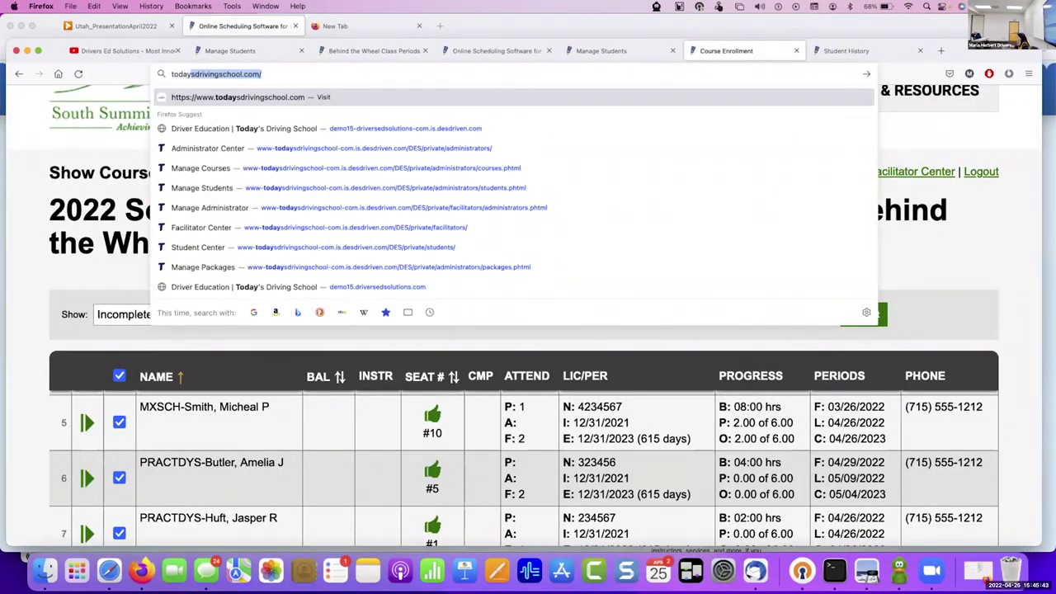
{"action": "left_click", "coordinate": [461, 96]}
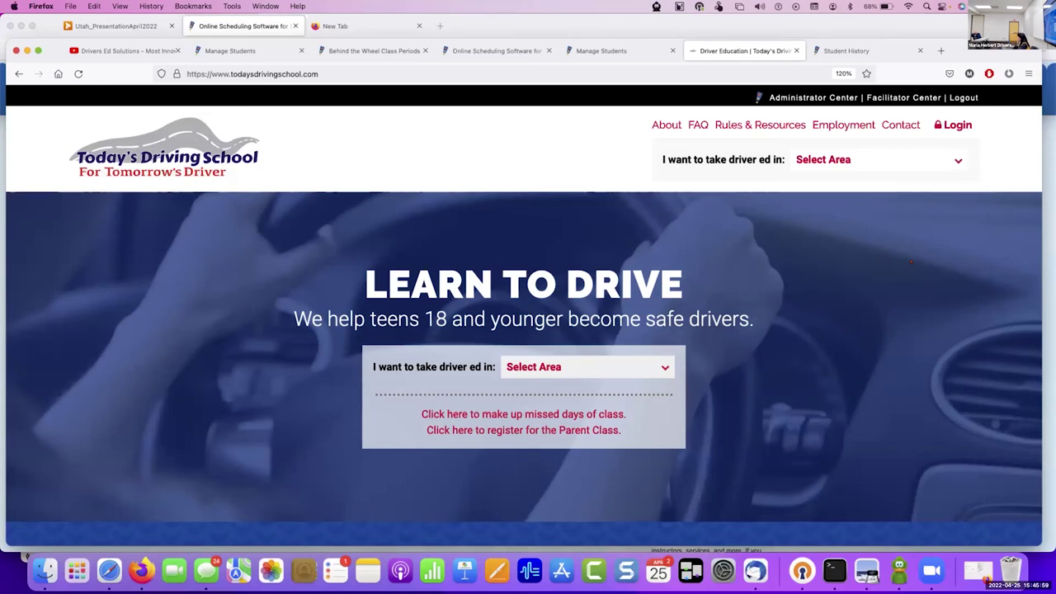
{"action": "left_click", "coordinate": [848, 169]}
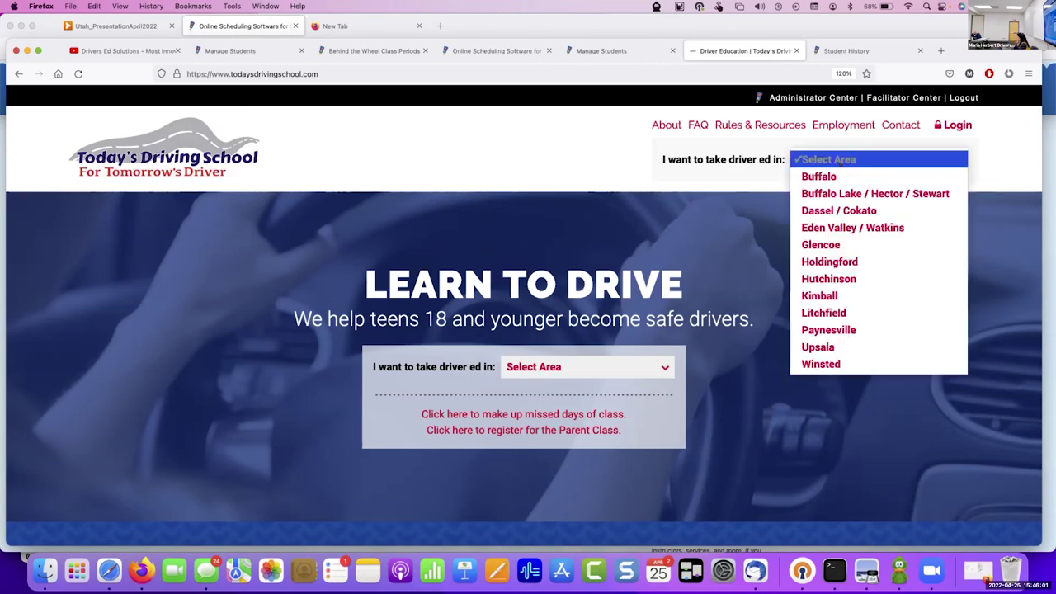
{"action": "left_click", "coordinate": [832, 211]}
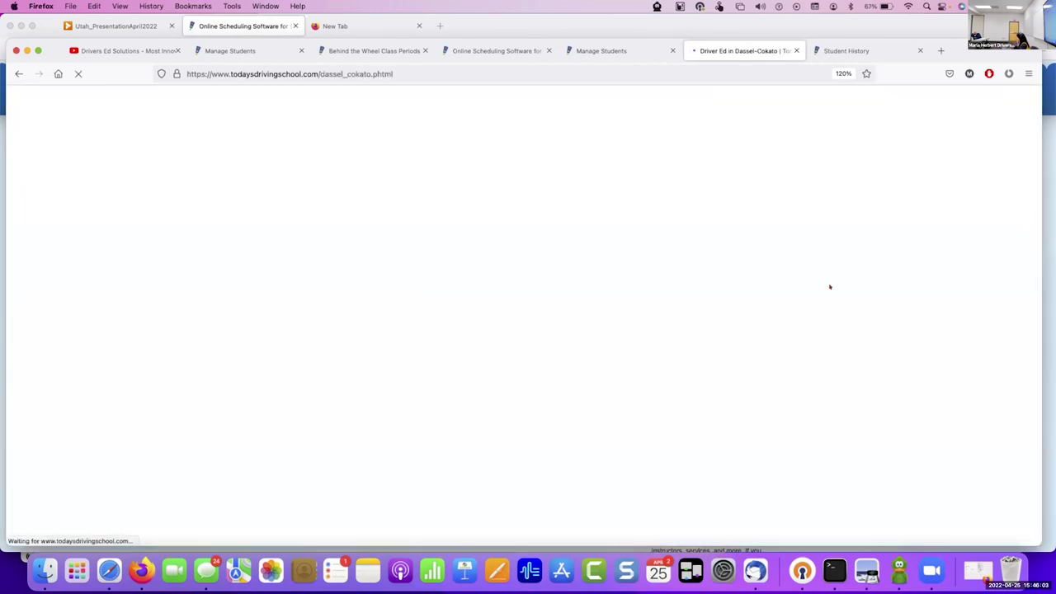
Open the new student registration form from the Dassel / Cokato page and choose Buffalo Area as the school or location.
{"action": "scroll", "coordinate": [830, 287], "scroll_direction": "down", "scroll_amount": 5}
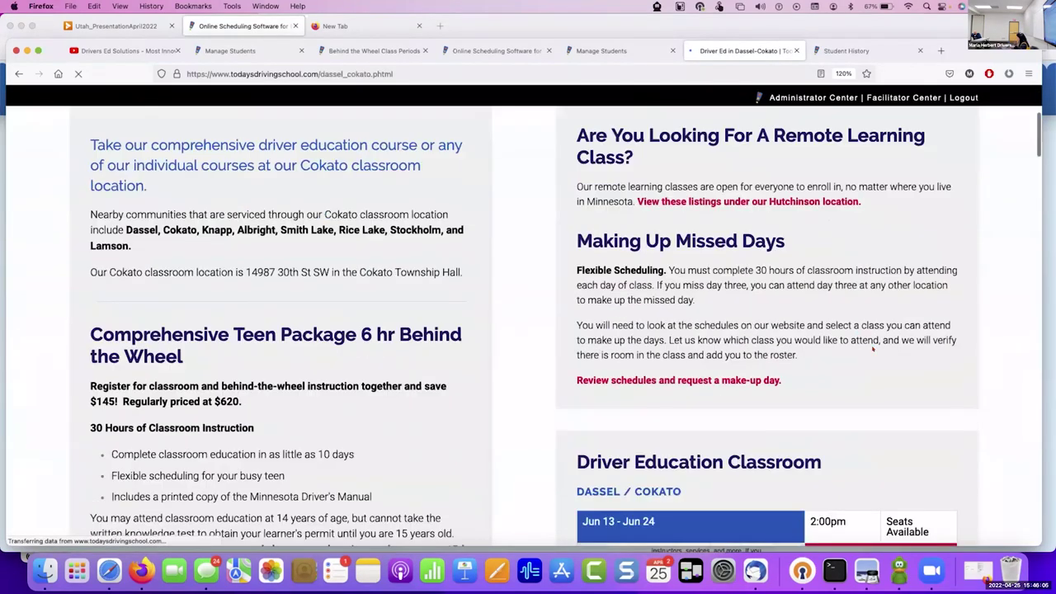
{"action": "left_click", "coordinate": [842, 392]}
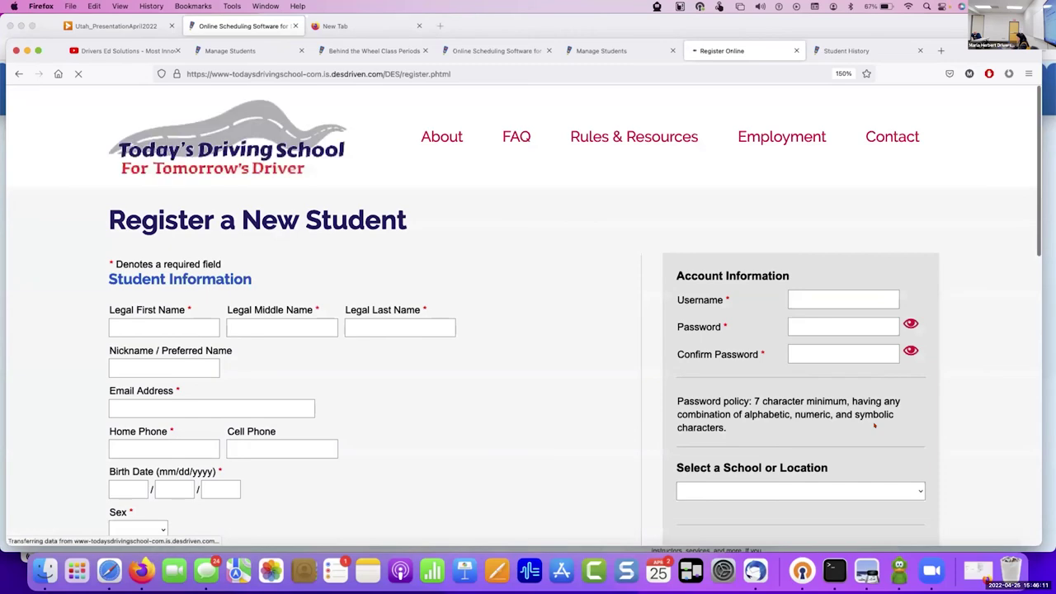
{"action": "scroll", "coordinate": [865, 392], "scroll_direction": "down", "scroll_amount": 3}
{"action": "left_click", "coordinate": [734, 252]}
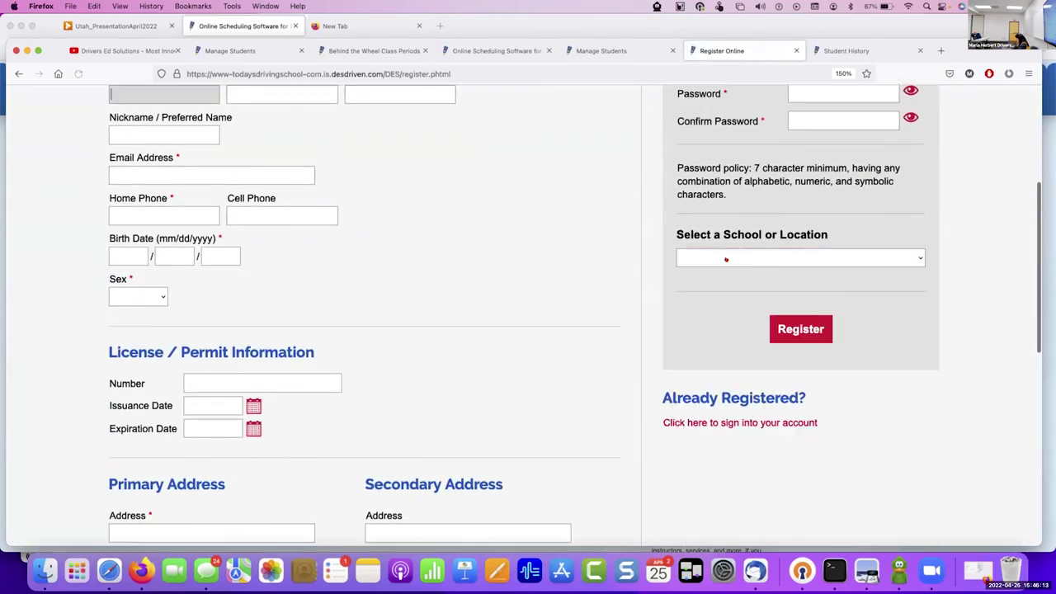
{"action": "left_click", "coordinate": [734, 258]}
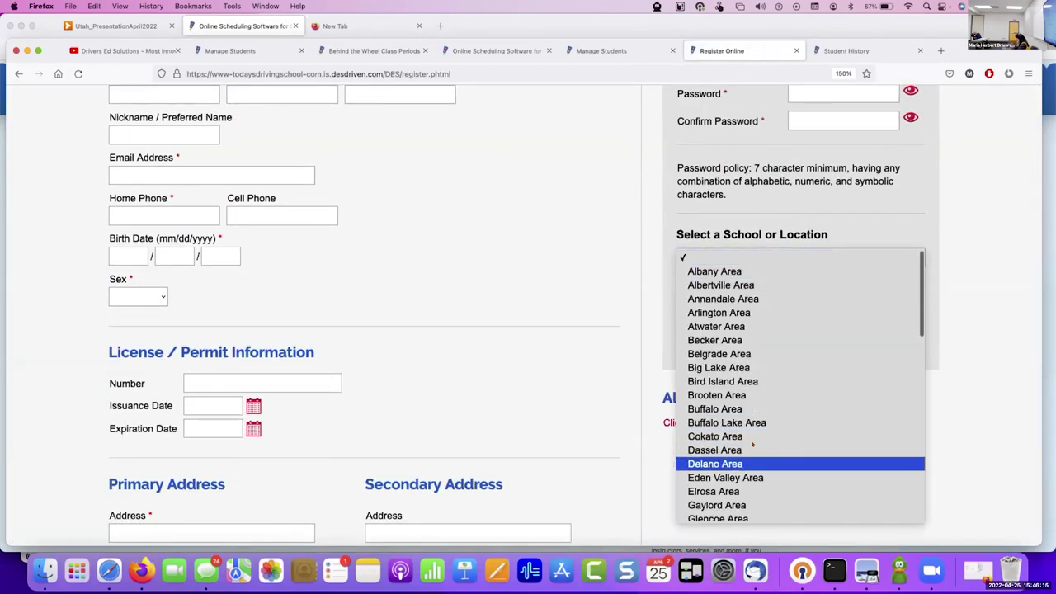
{"action": "left_click", "coordinate": [745, 410]}
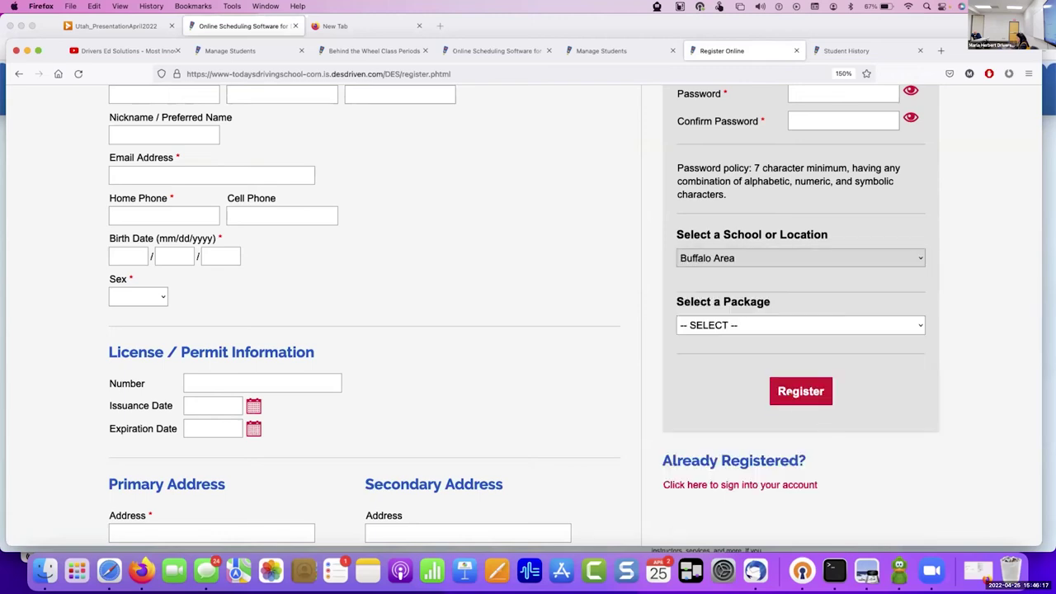
Select the $475.00 Comprehensive Teen Package with 6 hr behind the wheel and review its included drive and classroom options.
{"action": "left_click", "coordinate": [715, 325]}
{"action": "left_click", "coordinate": [717, 338]}
{"action": "scroll", "coordinate": [859, 313], "scroll_direction": "down", "scroll_amount": 3}
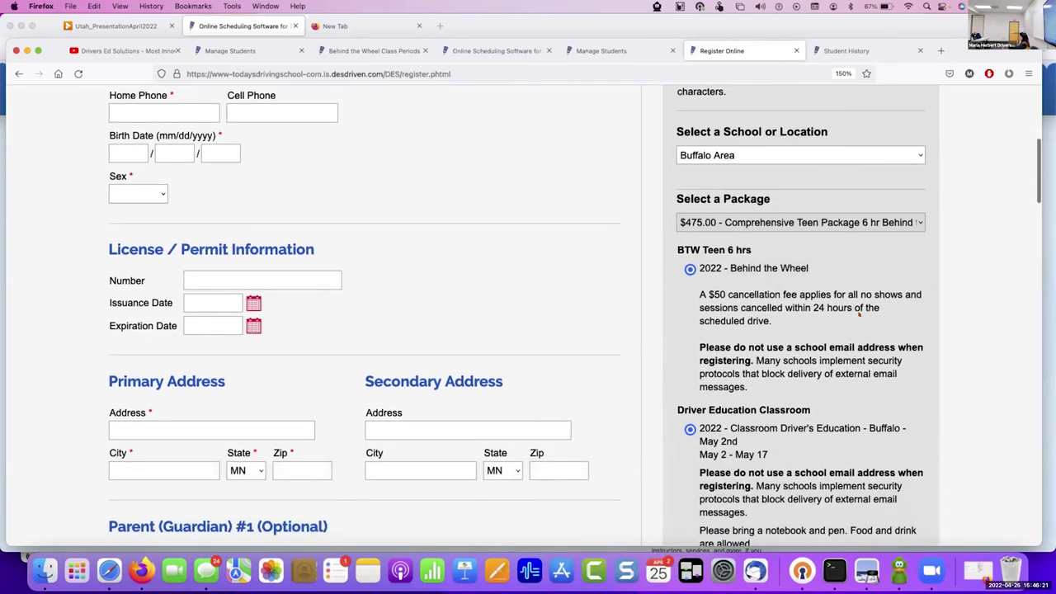
{"action": "scroll", "coordinate": [858, 313], "scroll_direction": "down", "scroll_amount": 1}
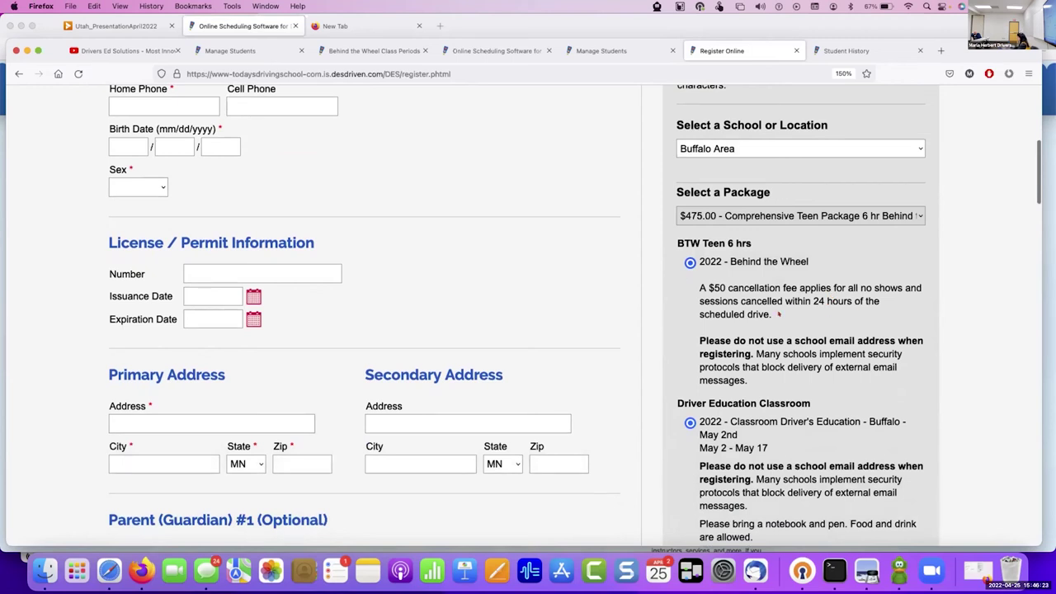